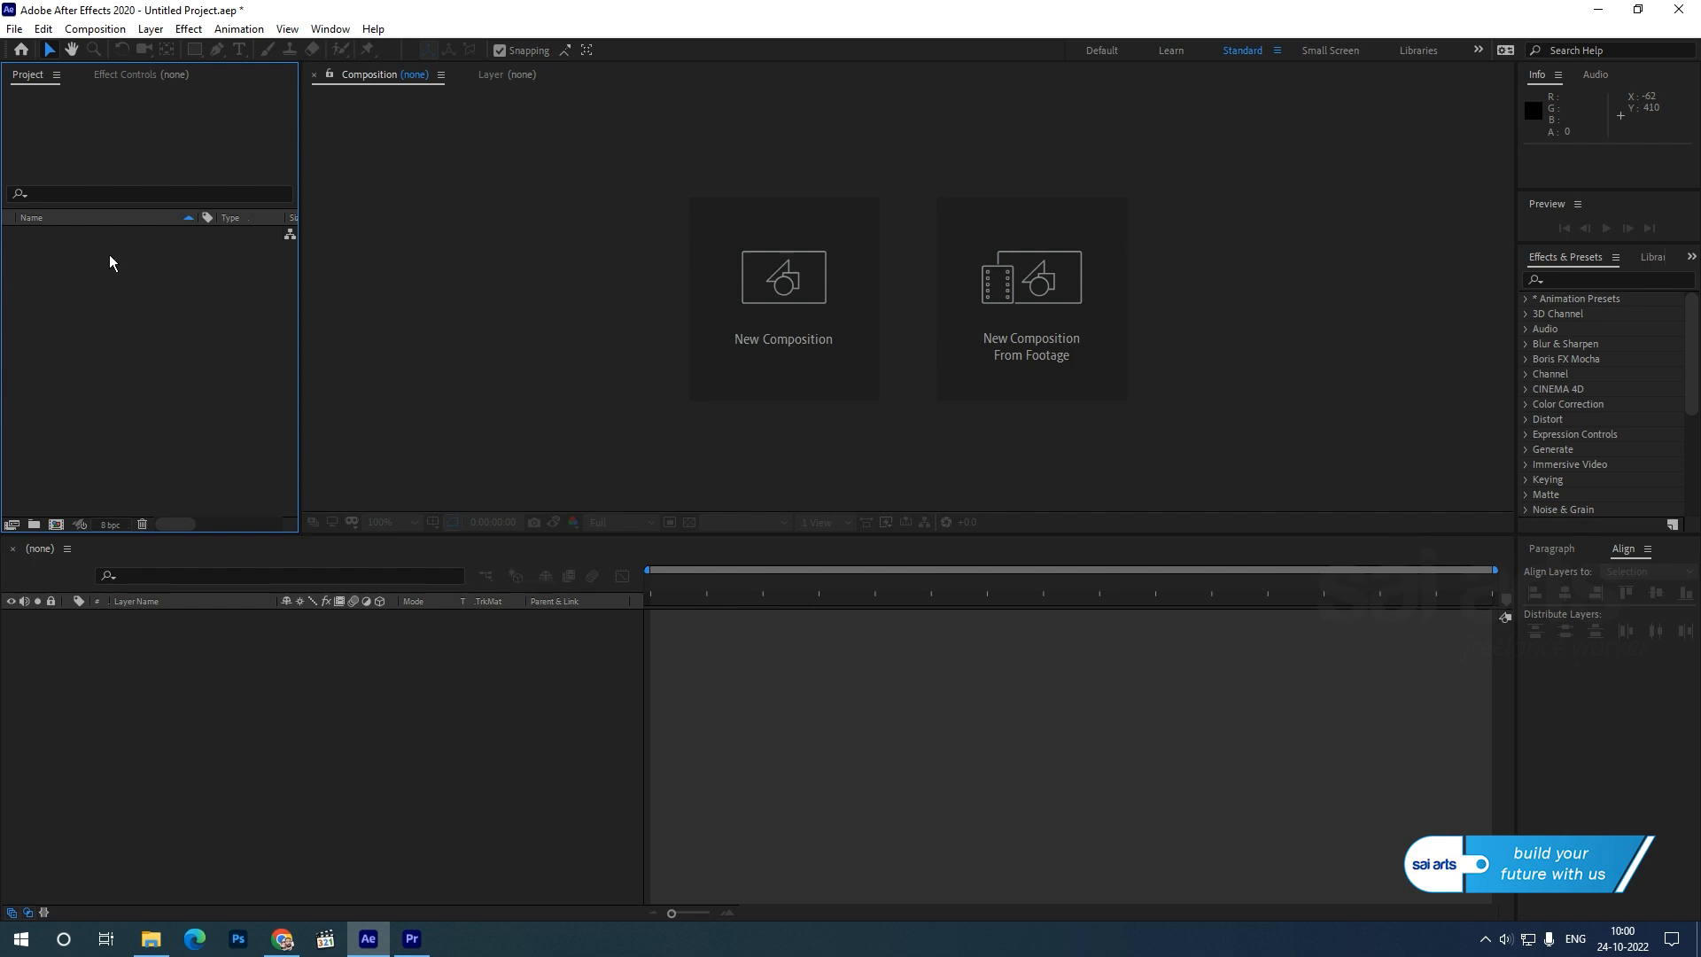
Import diwali.ai as a composition with footage dimensions set to Layer Size, open it, and enlarge the timeline area.
right_click(86, 251)
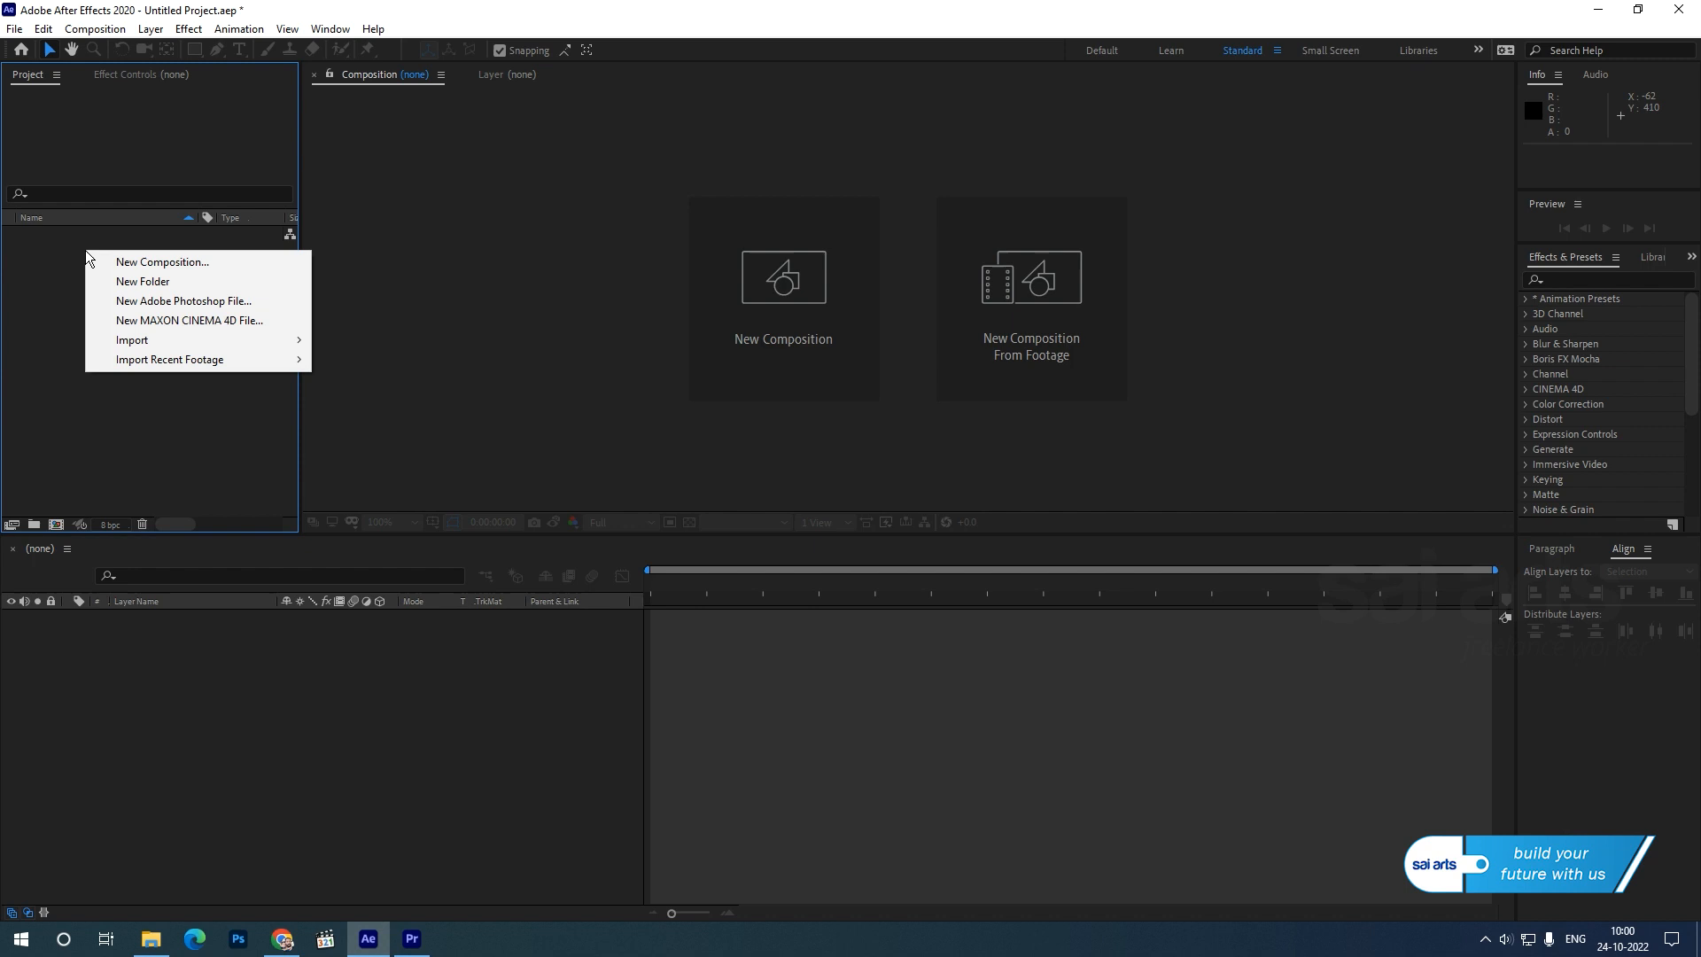
mouse_move(133, 340)
click(409, 345)
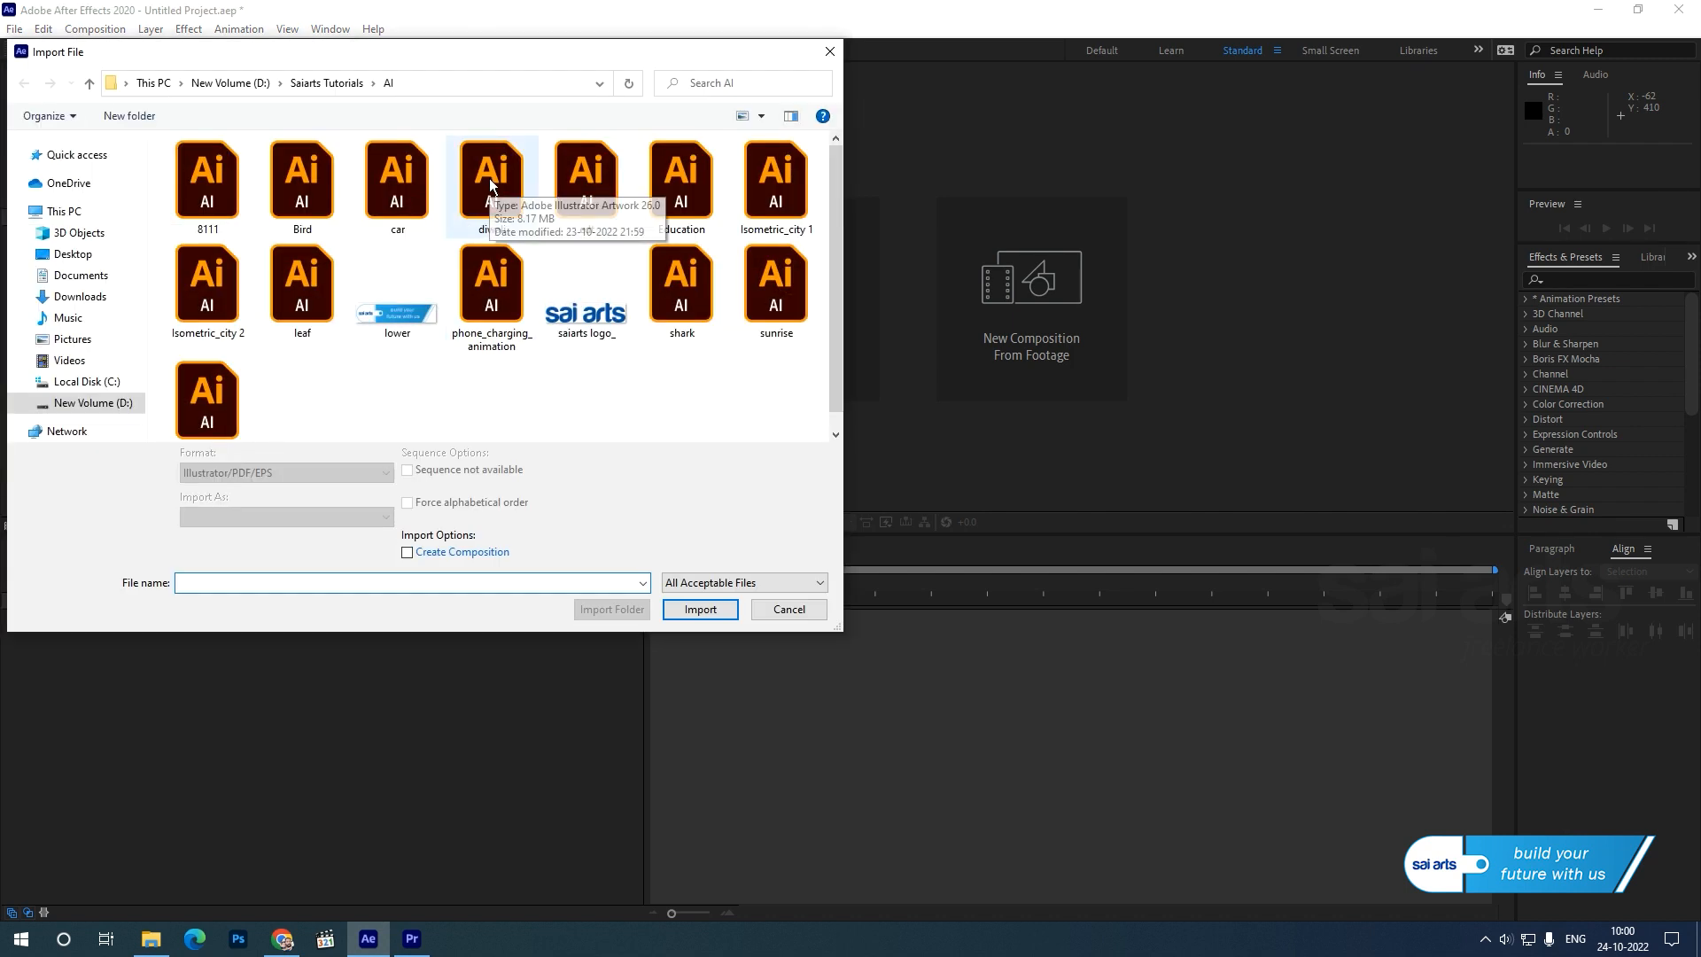
click(490, 181)
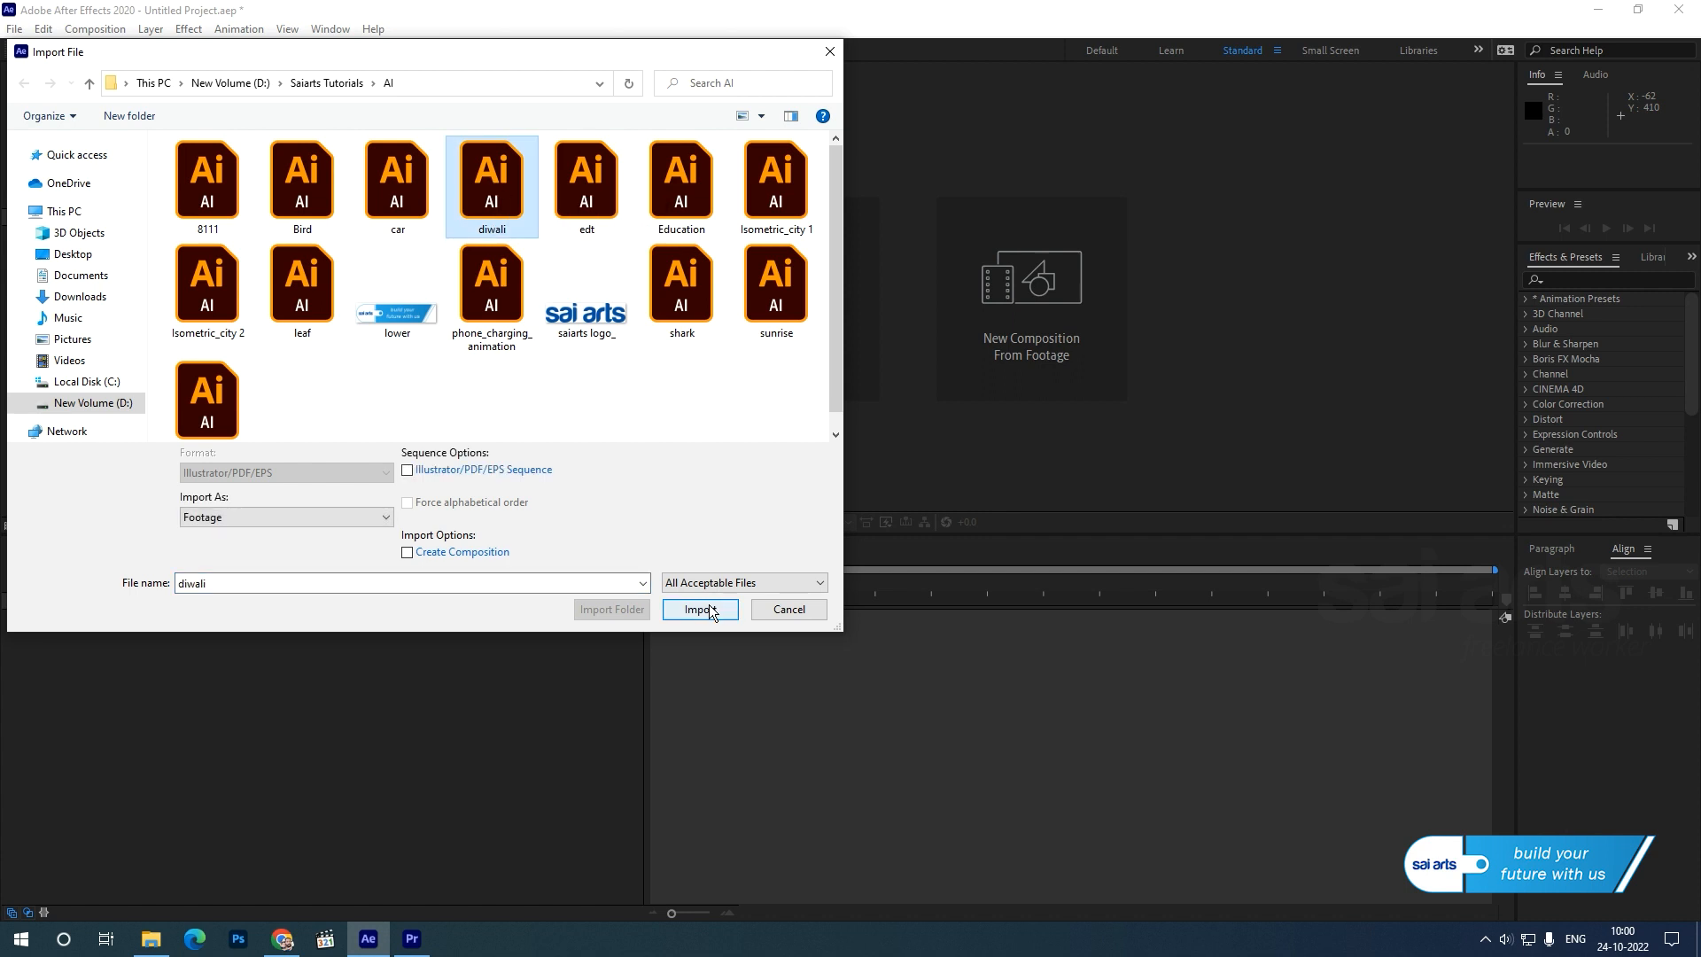
click(700, 608)
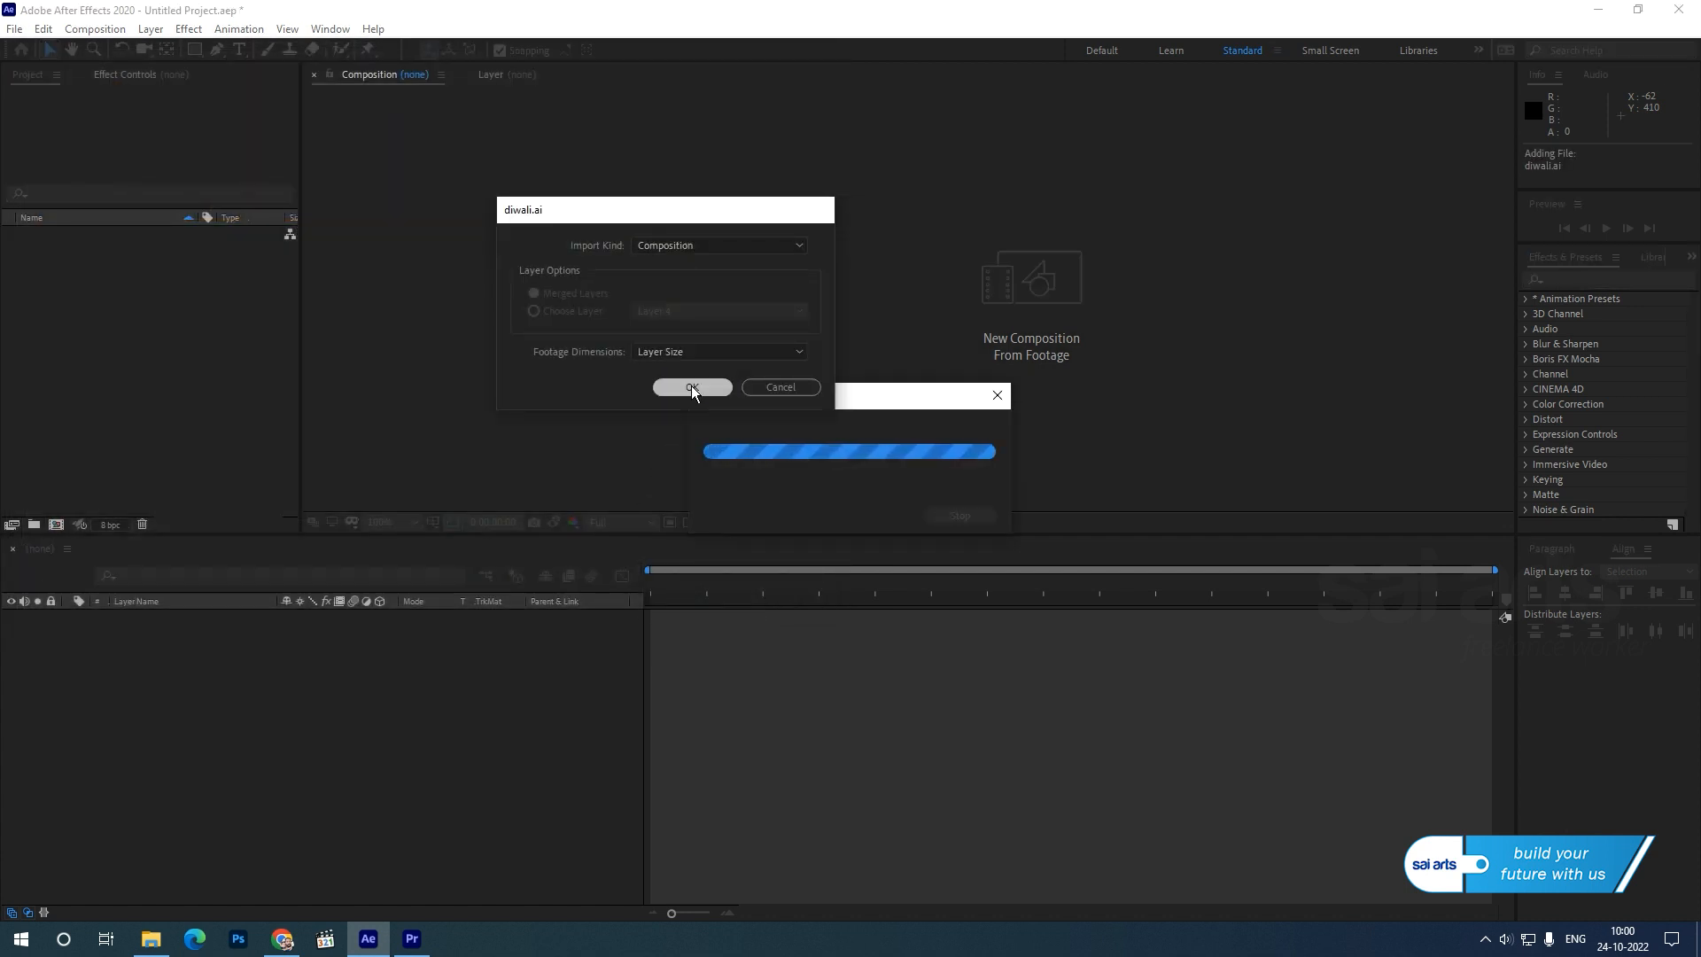
click(689, 387)
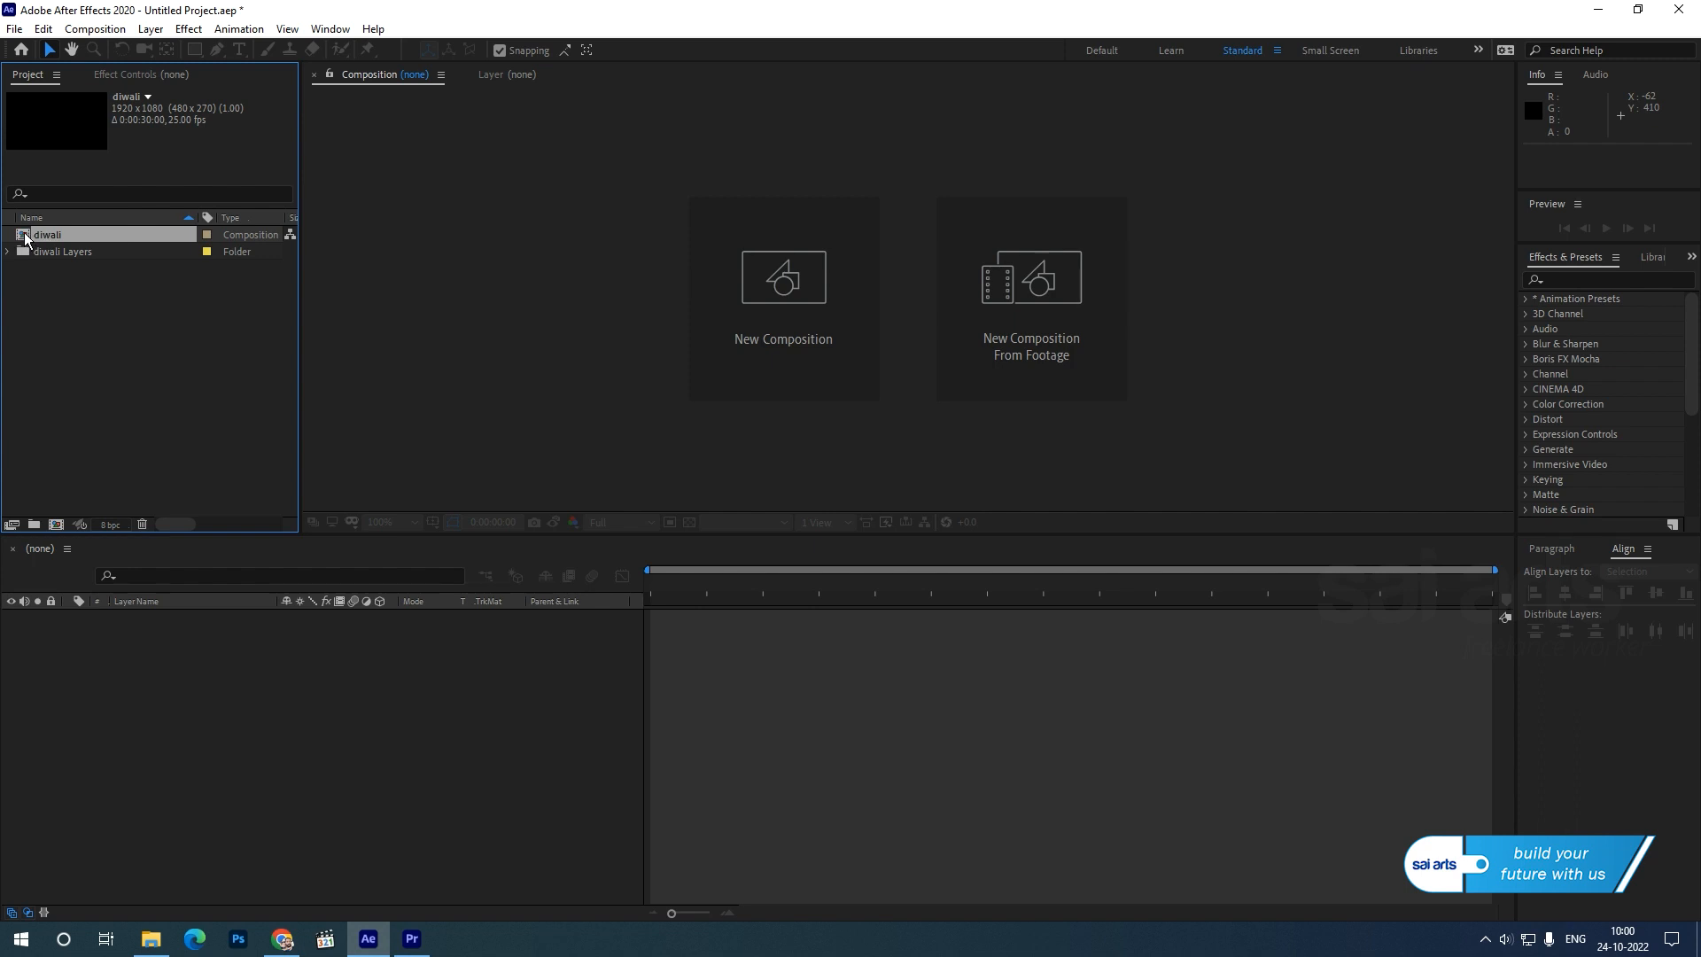
double_click(25, 237)
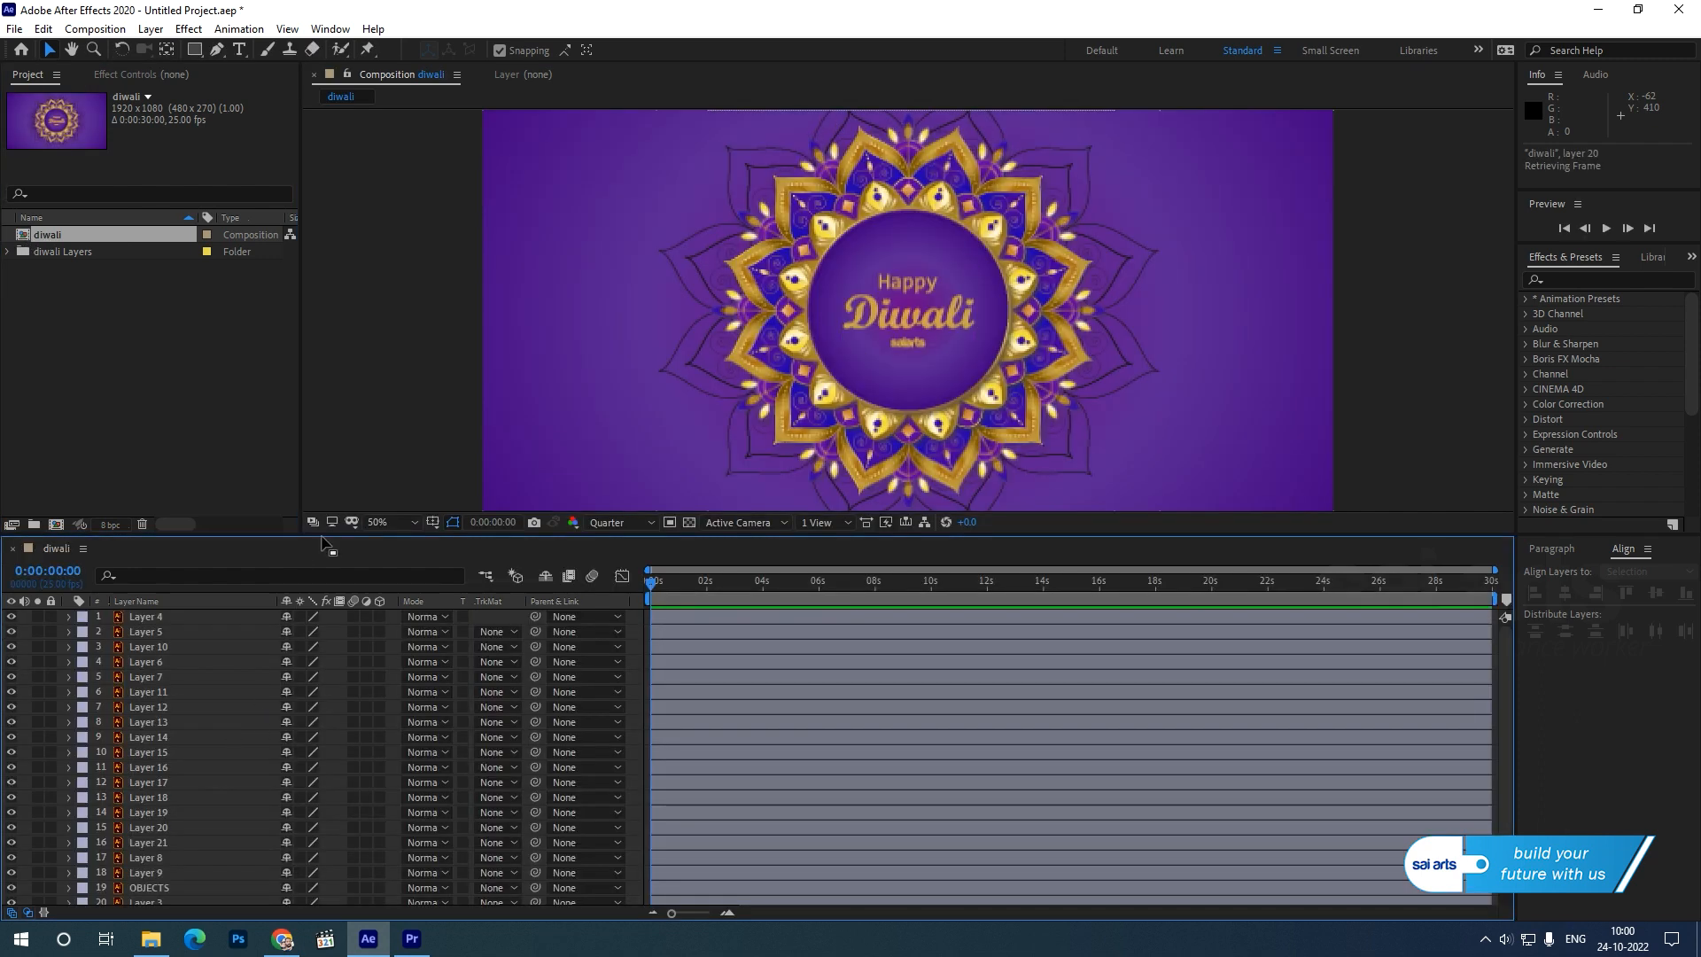
drag(326, 534, 327, 458)
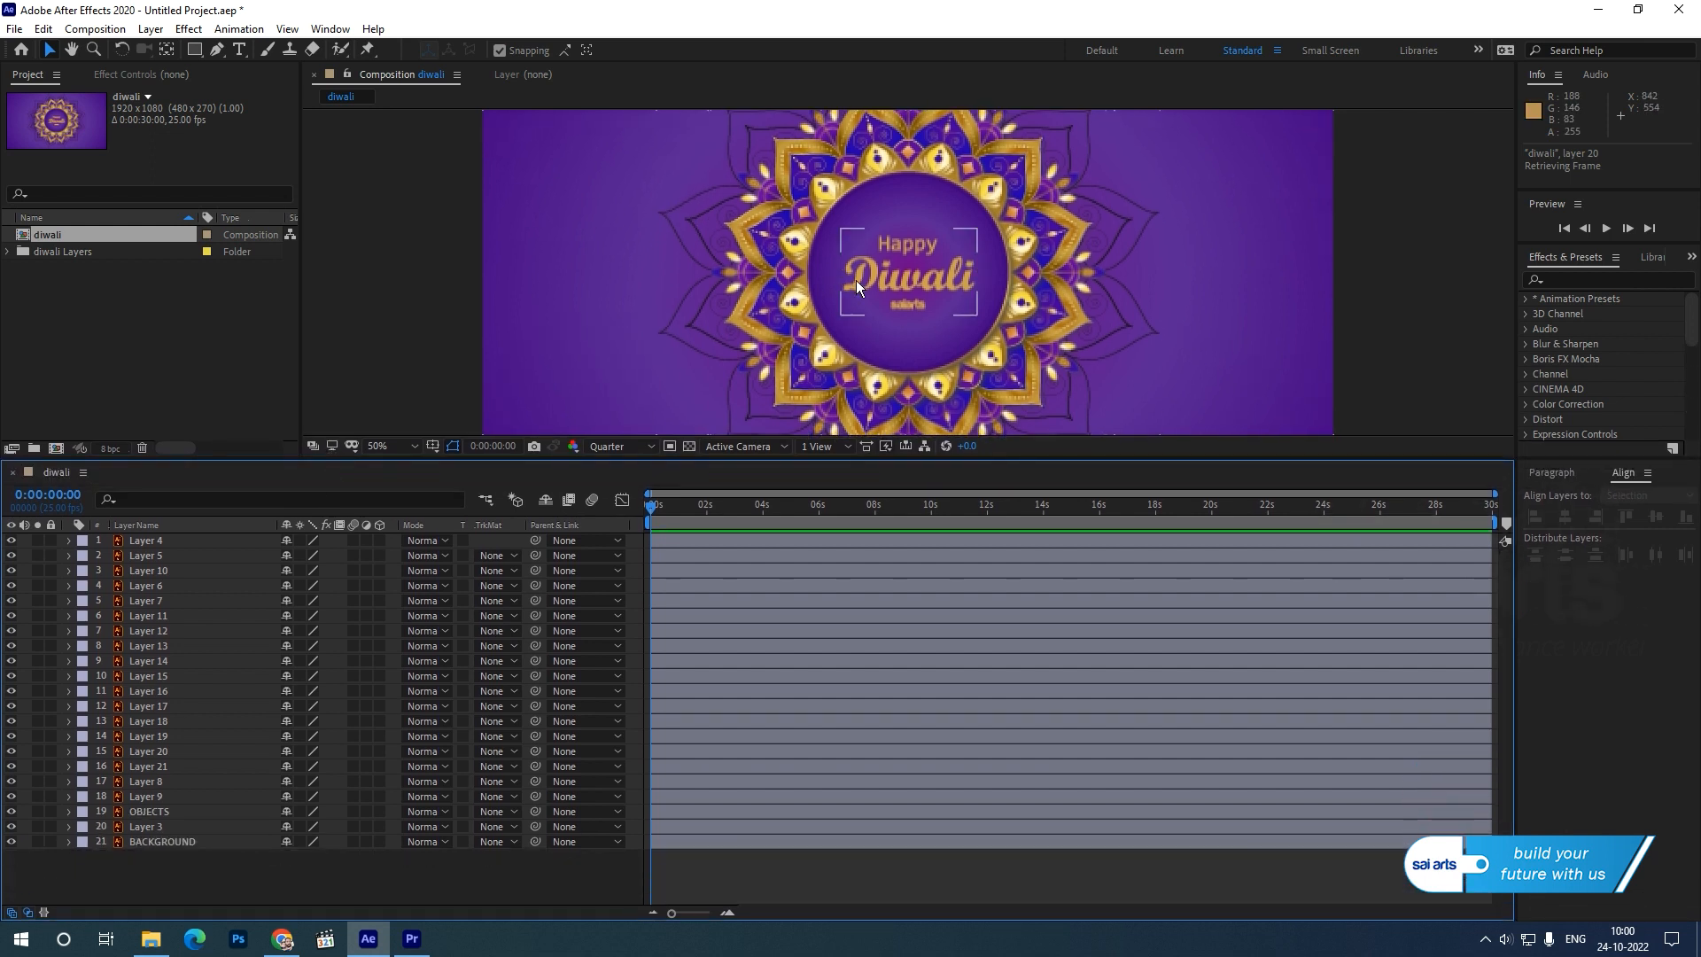
Preview the diwali artwork at Full resolution and return the viewer to Quarter resolution.
click(629, 448)
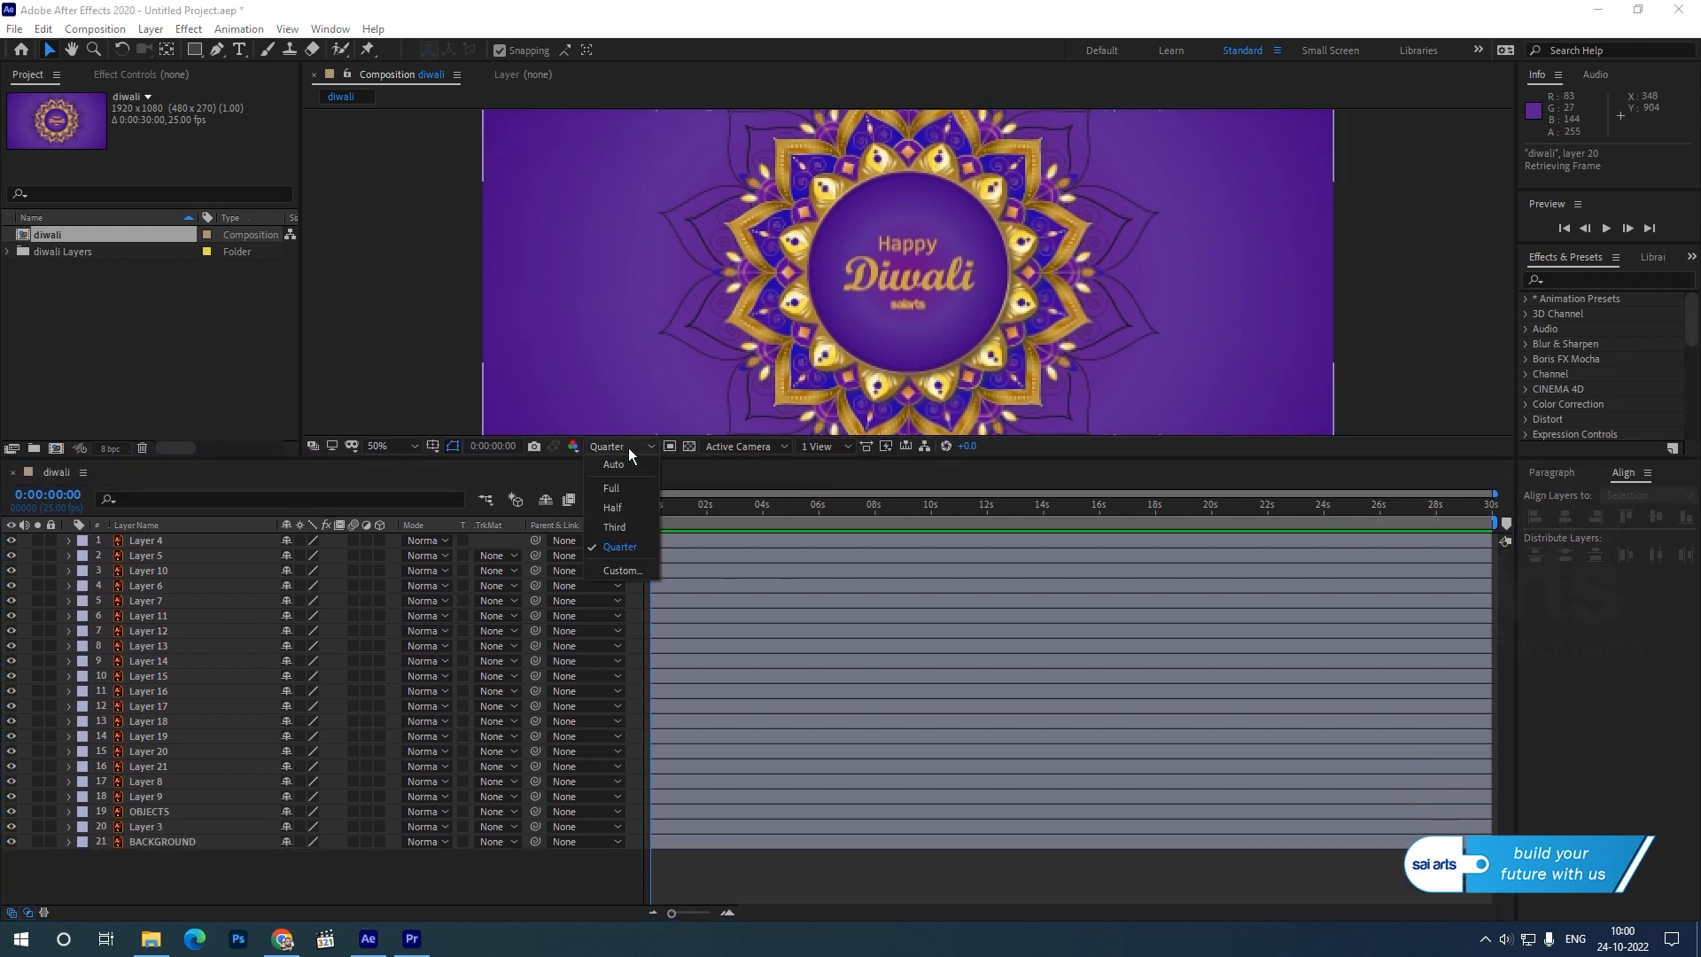
click(626, 493)
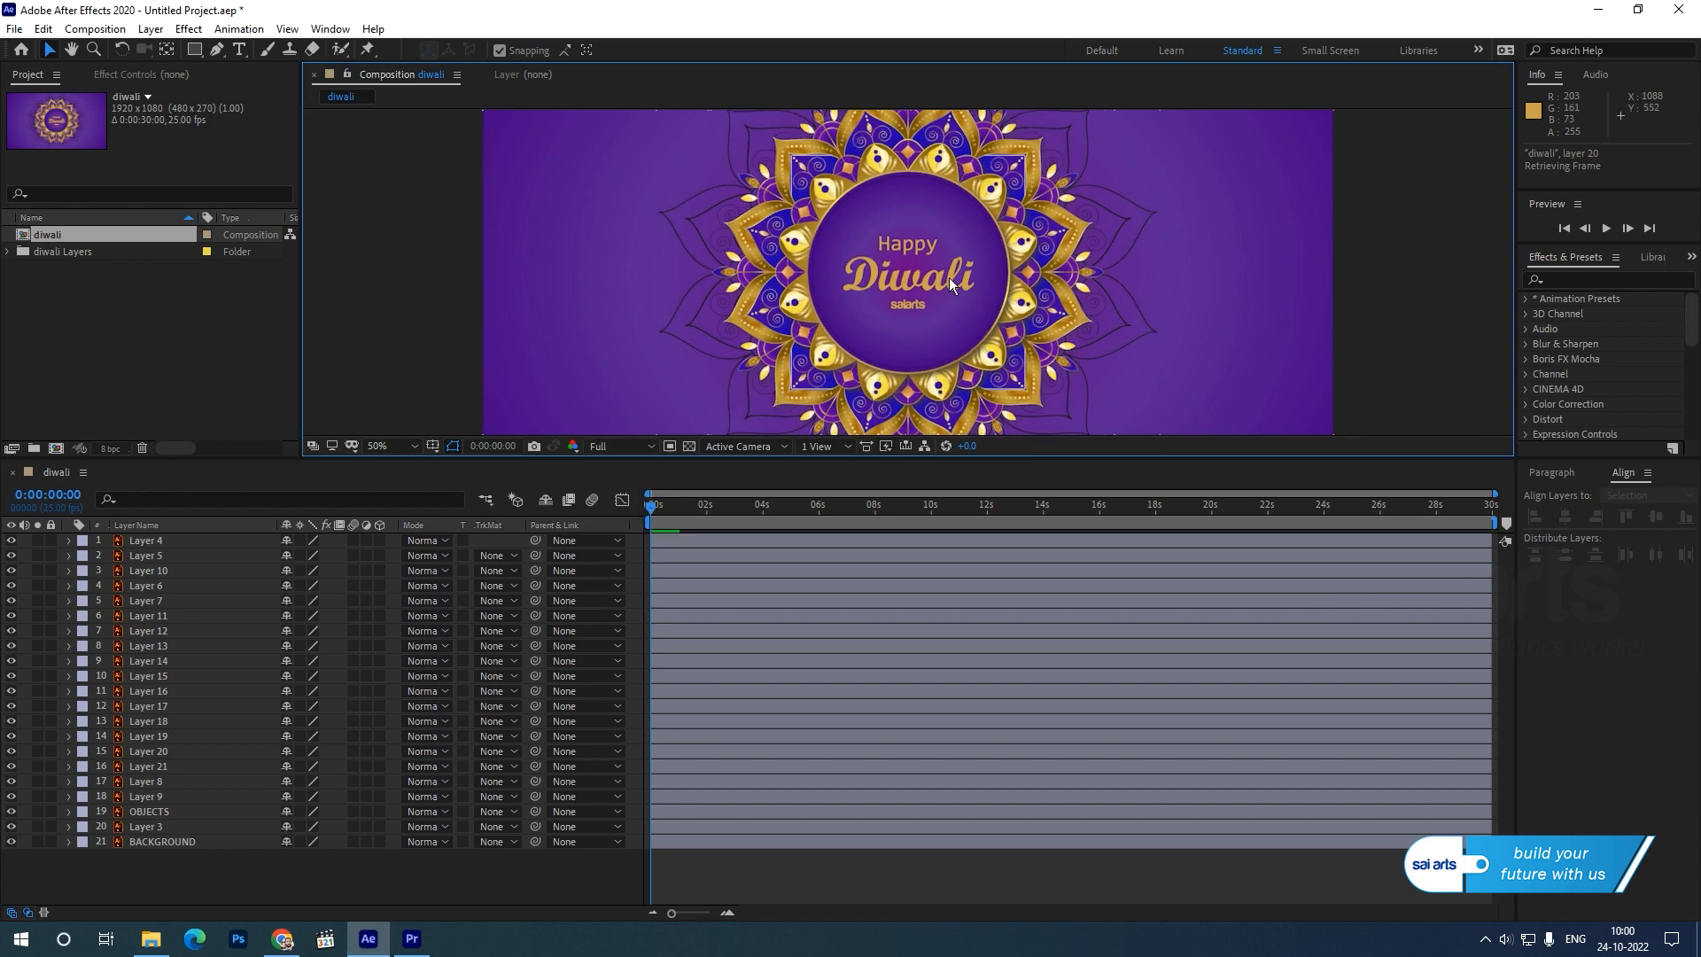
click(625, 446)
click(621, 547)
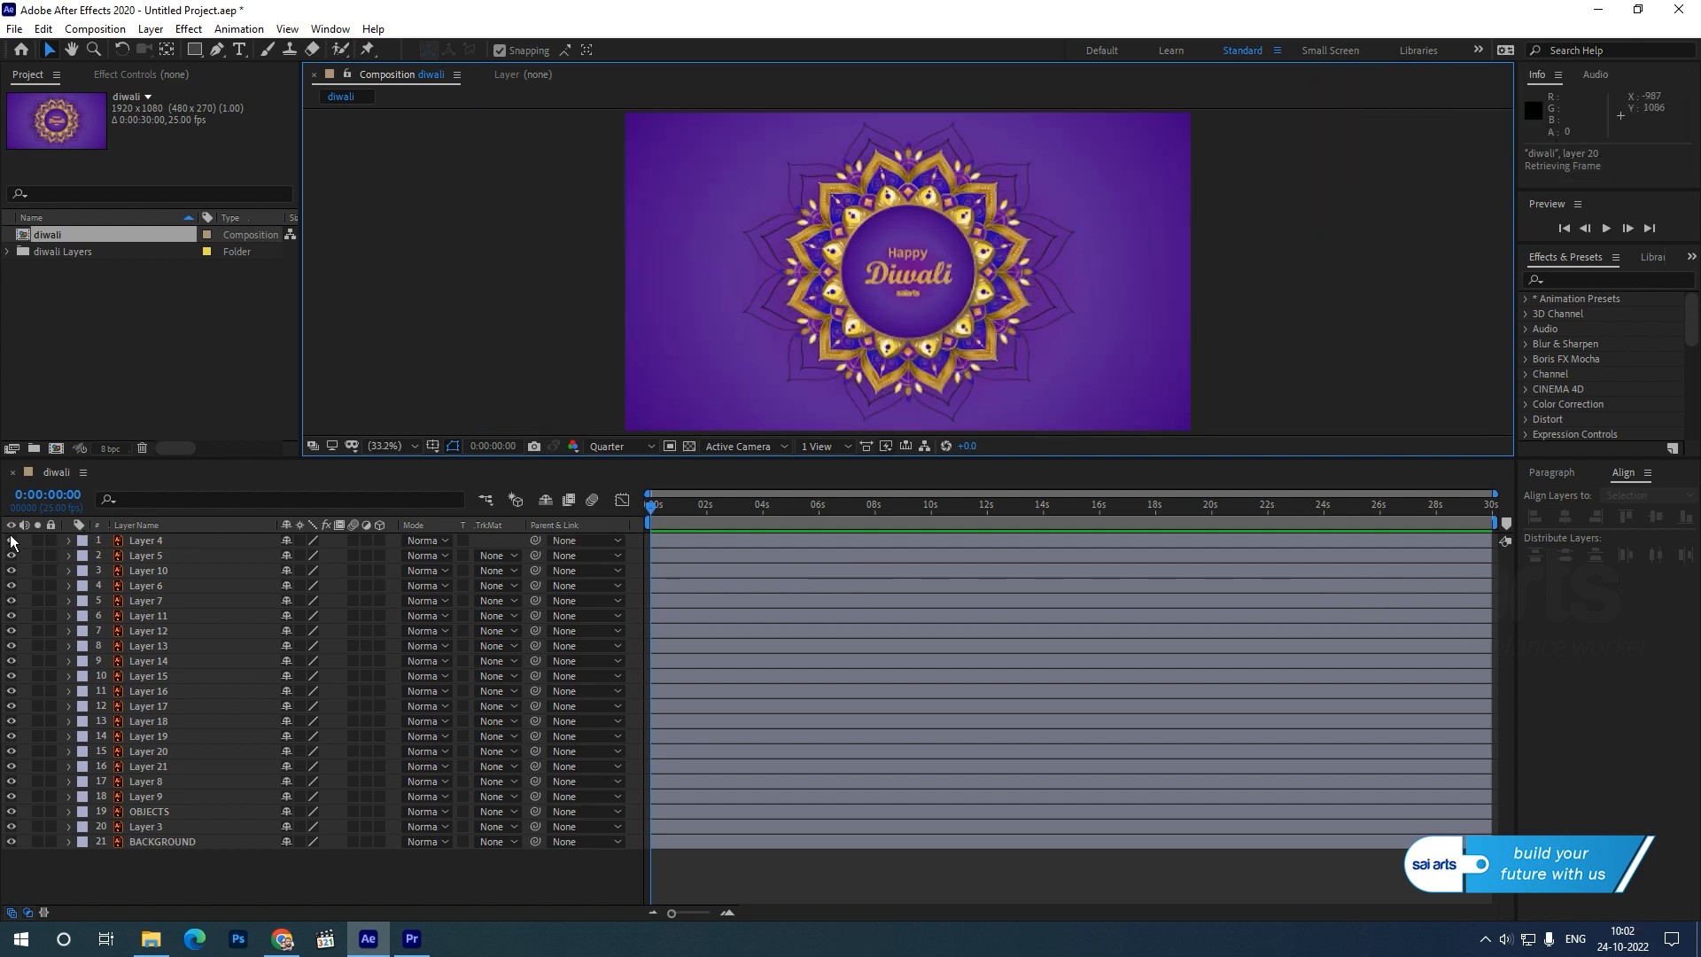
Hide Layers 4, 5, 10, 6, 7, 9, OBJECTS and Layer 3, leaving only the petal layers and BACKGROUND shown.
click(11, 540)
drag(12, 548, 11, 605)
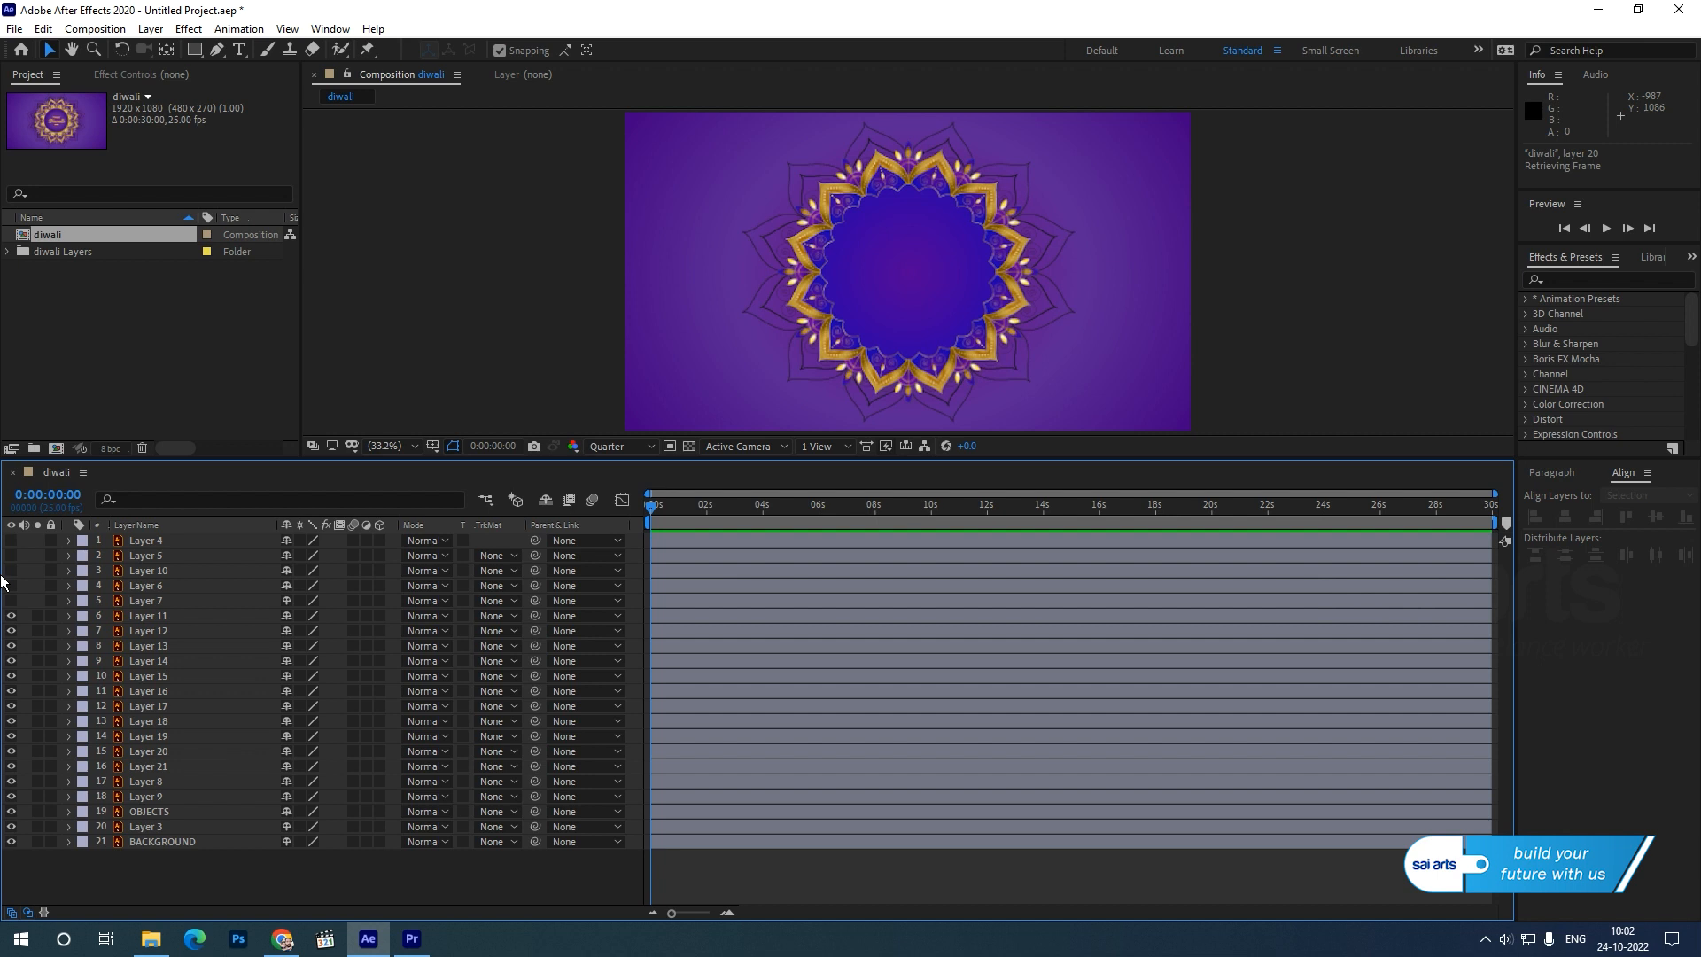
click(10, 616)
click(14, 620)
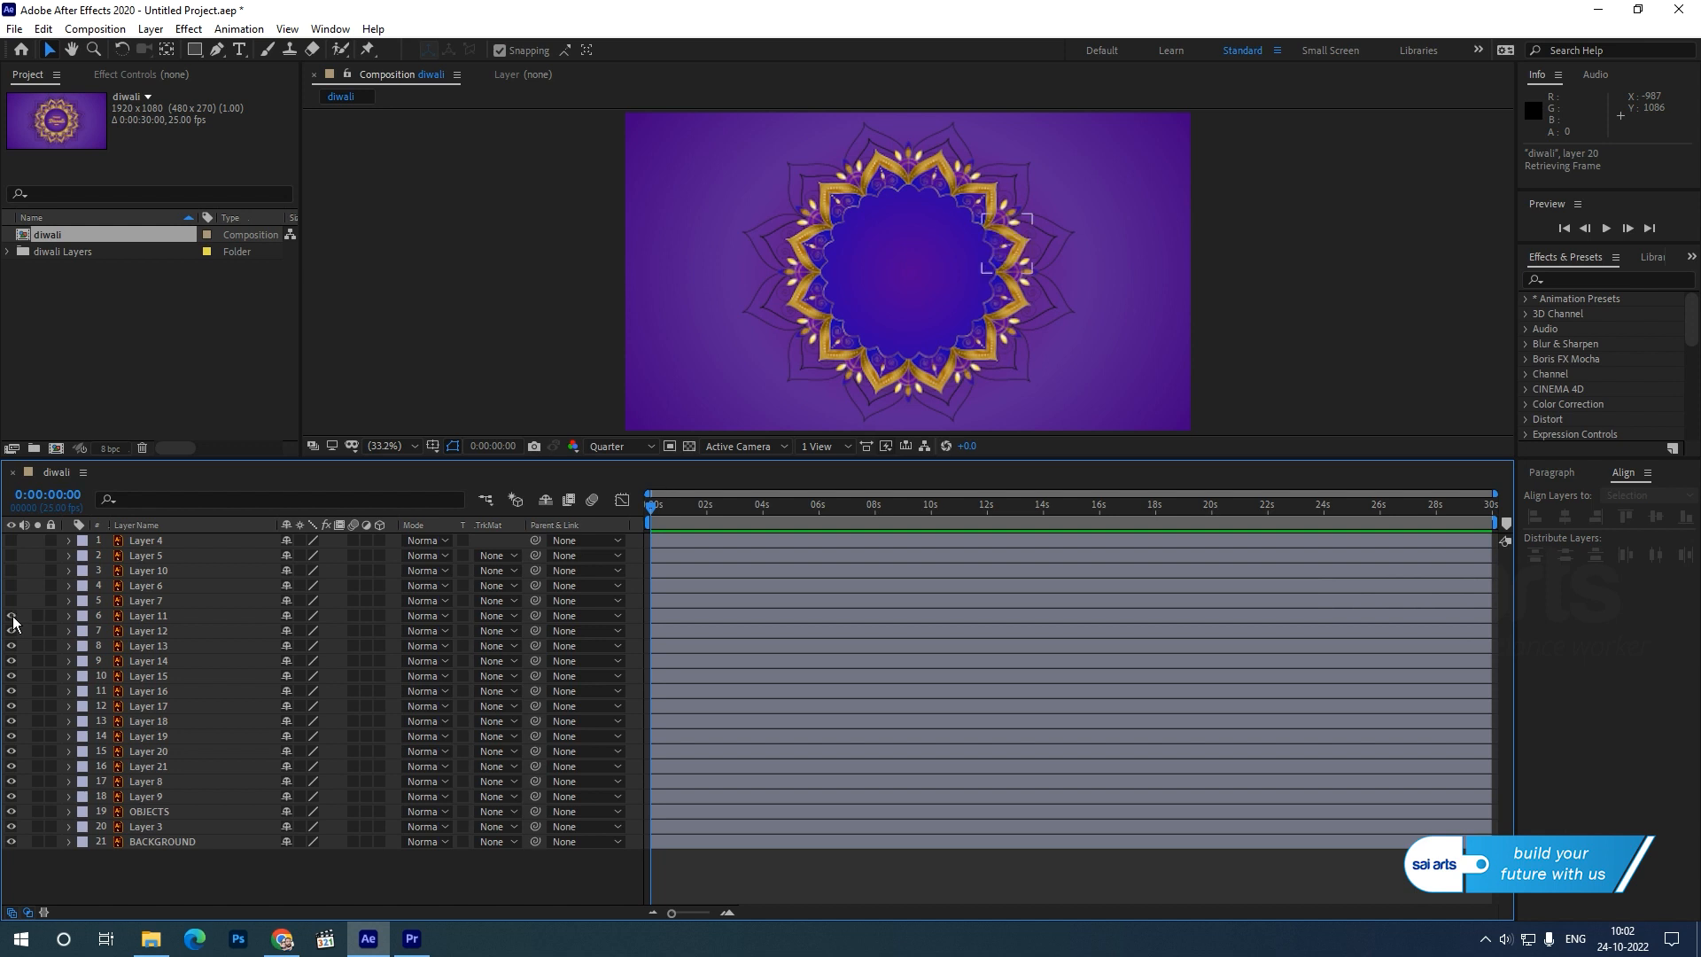
click(11, 841)
click(12, 841)
click(8, 827)
click(12, 796)
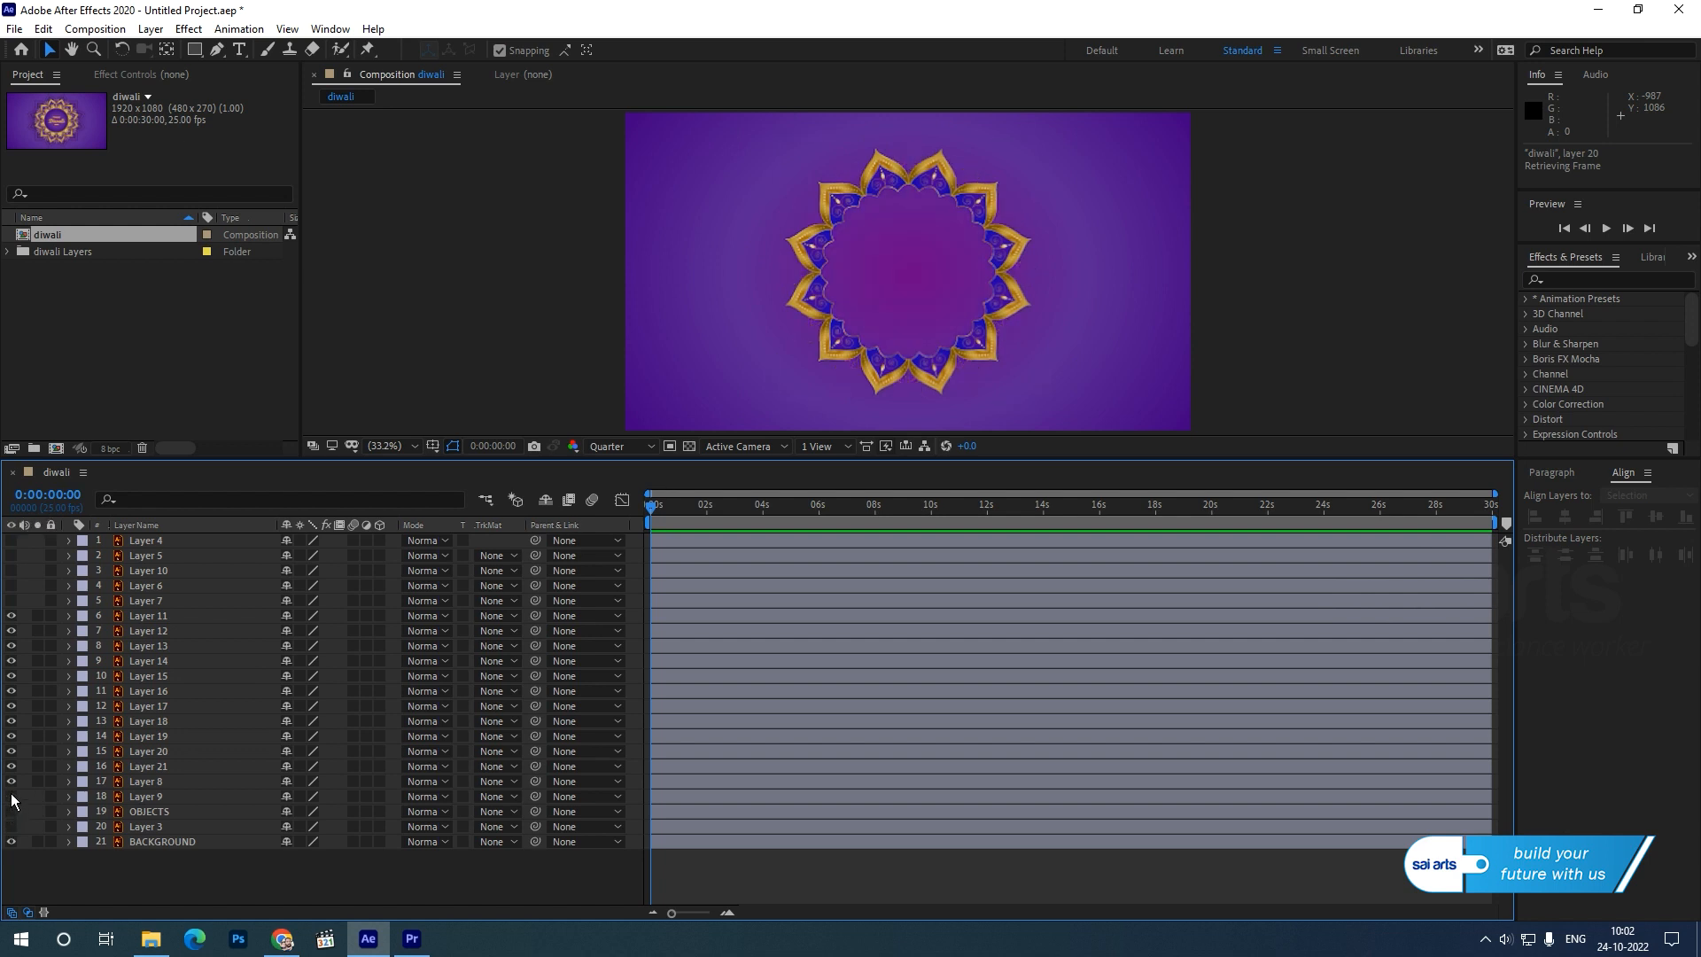
click(11, 780)
click(12, 781)
Assign the Orange label colour to the twelve petal layers, Layers 11 to 21 and Layer 8.
click(135, 616)
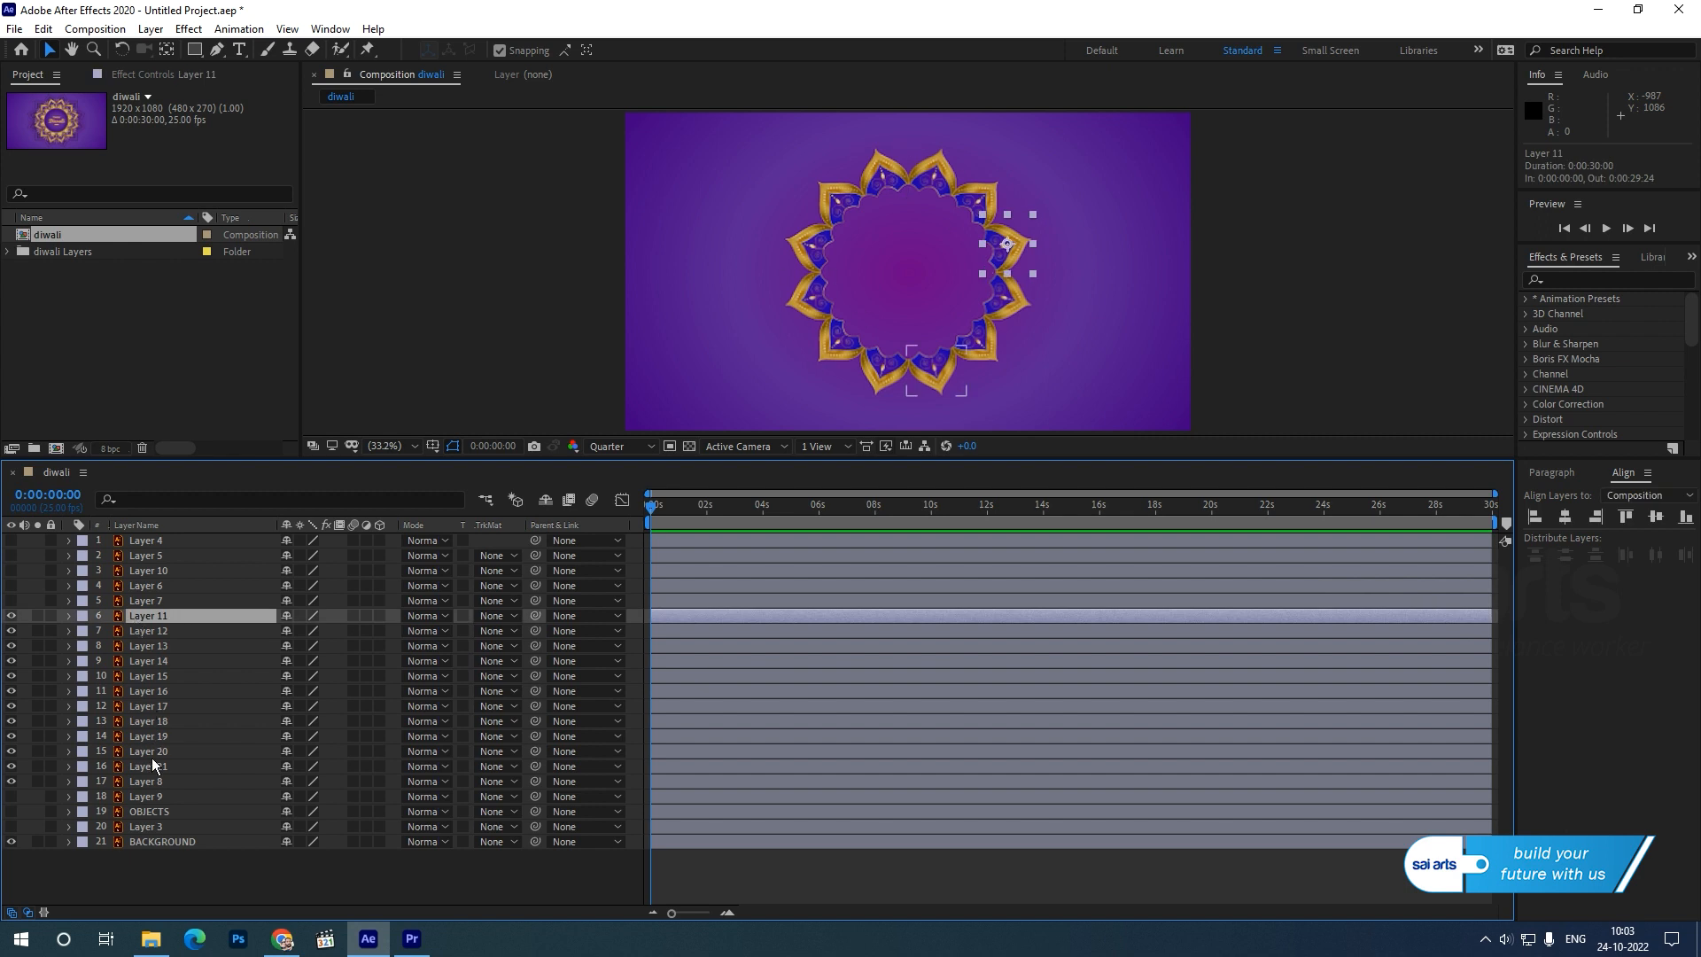
ctrl+click(133, 781)
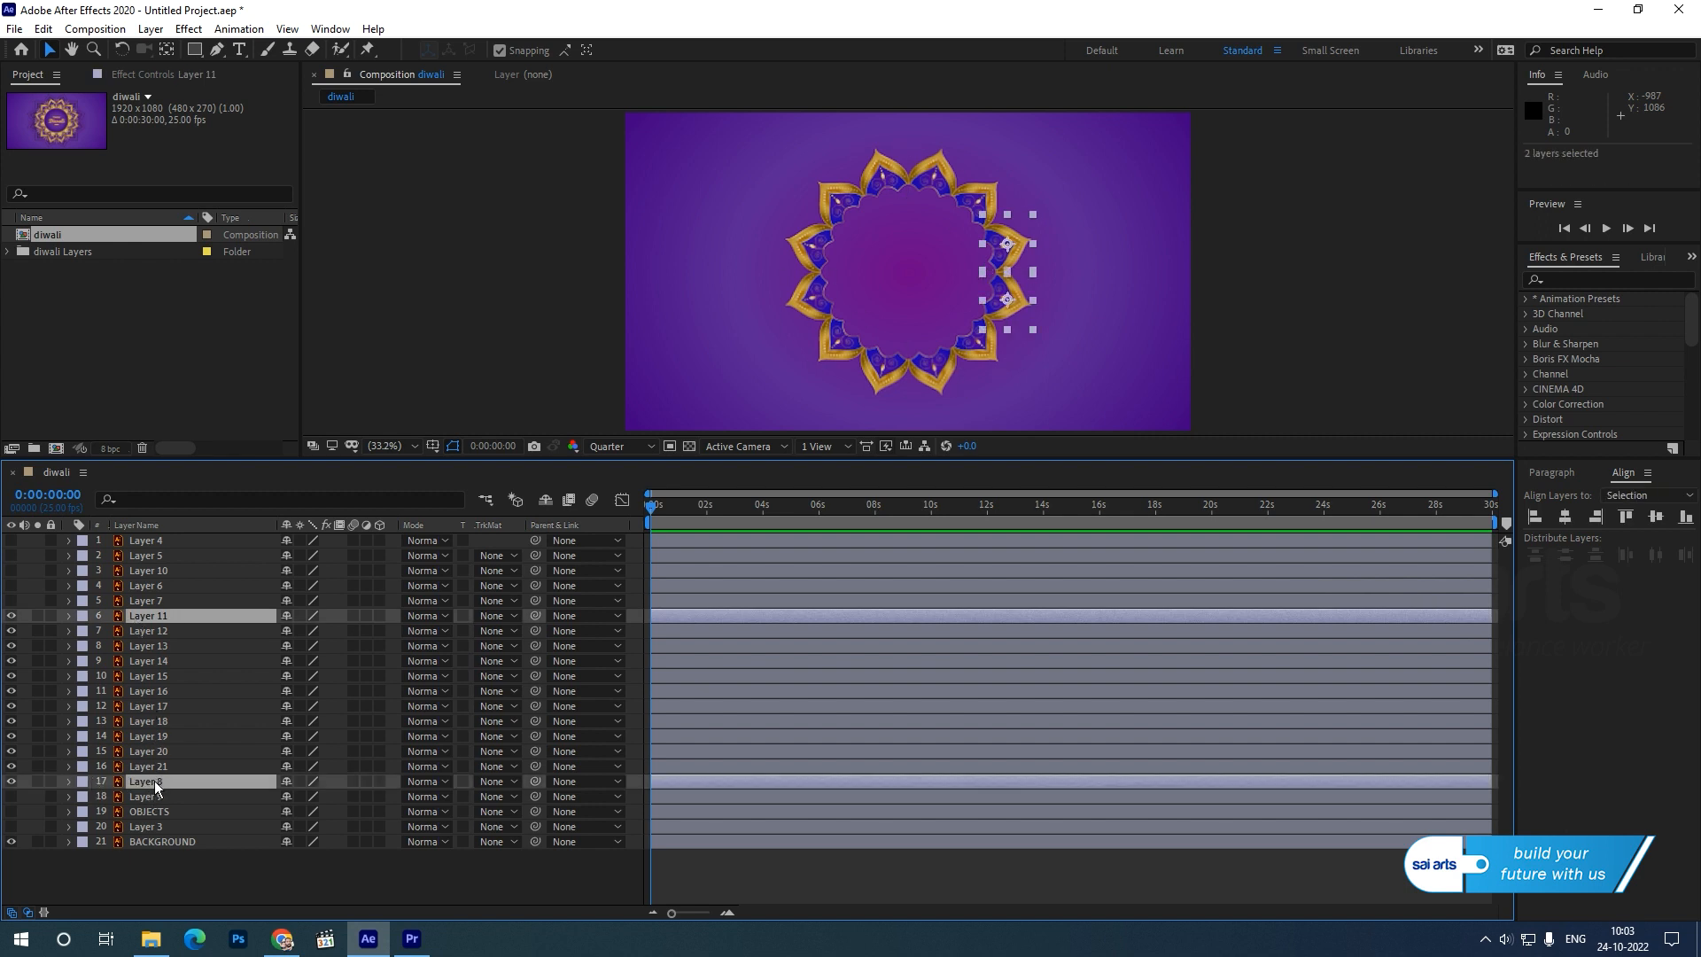
shift+click(146, 631)
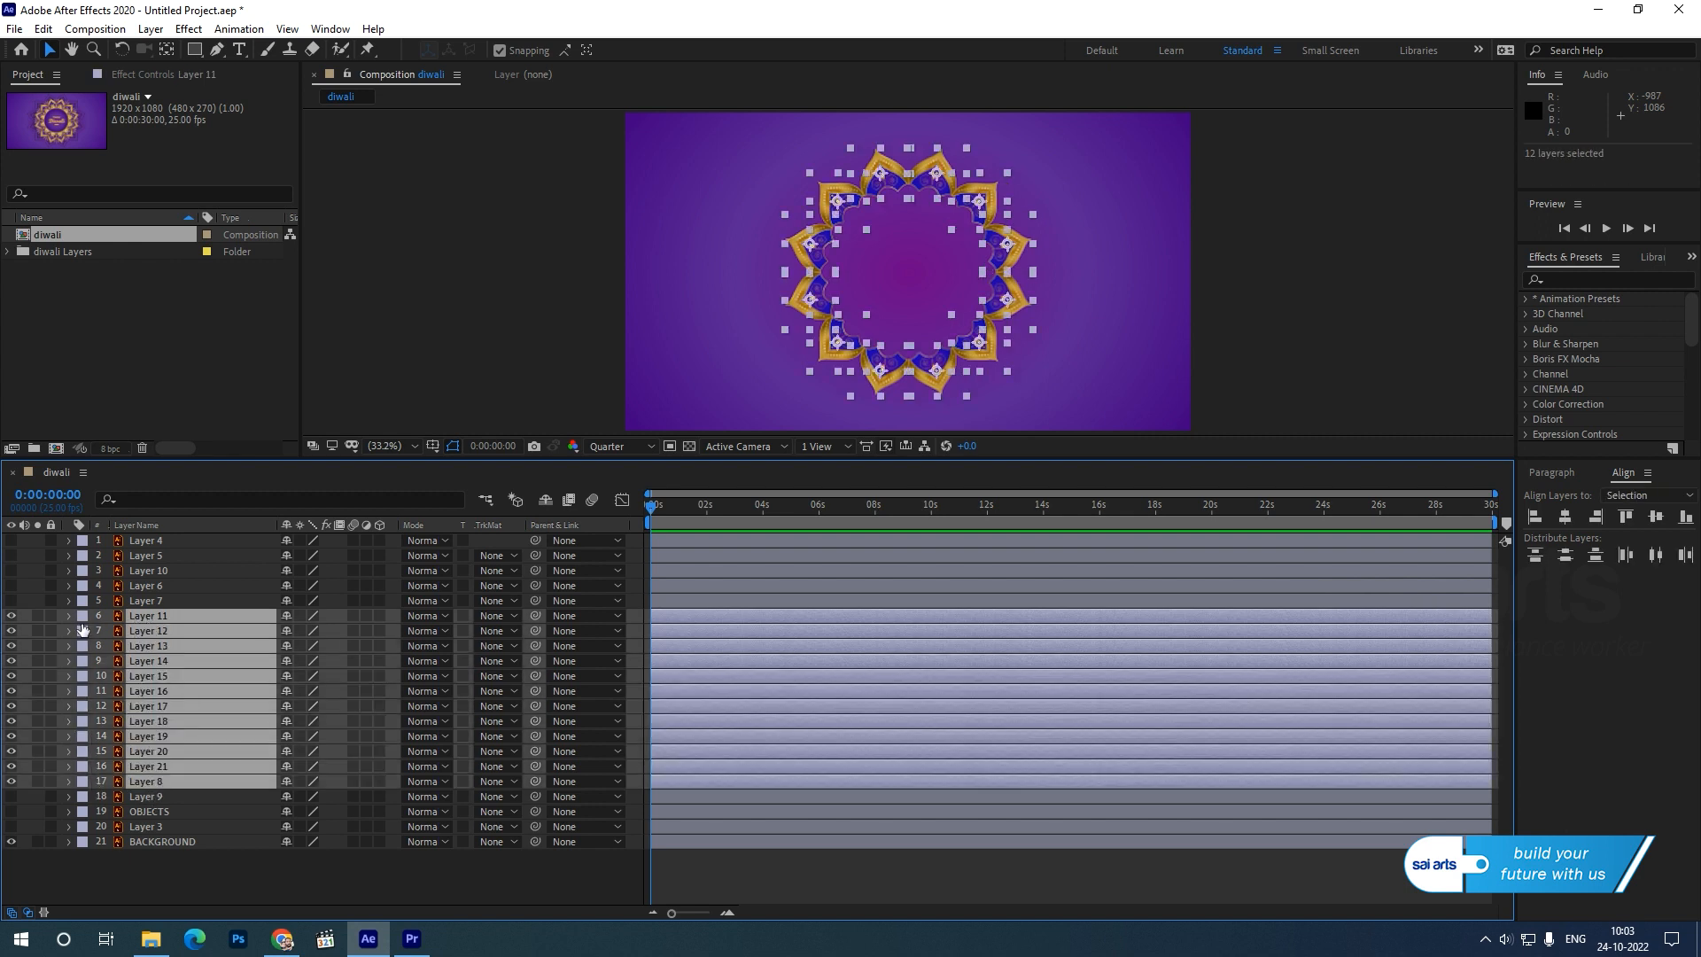
click(83, 631)
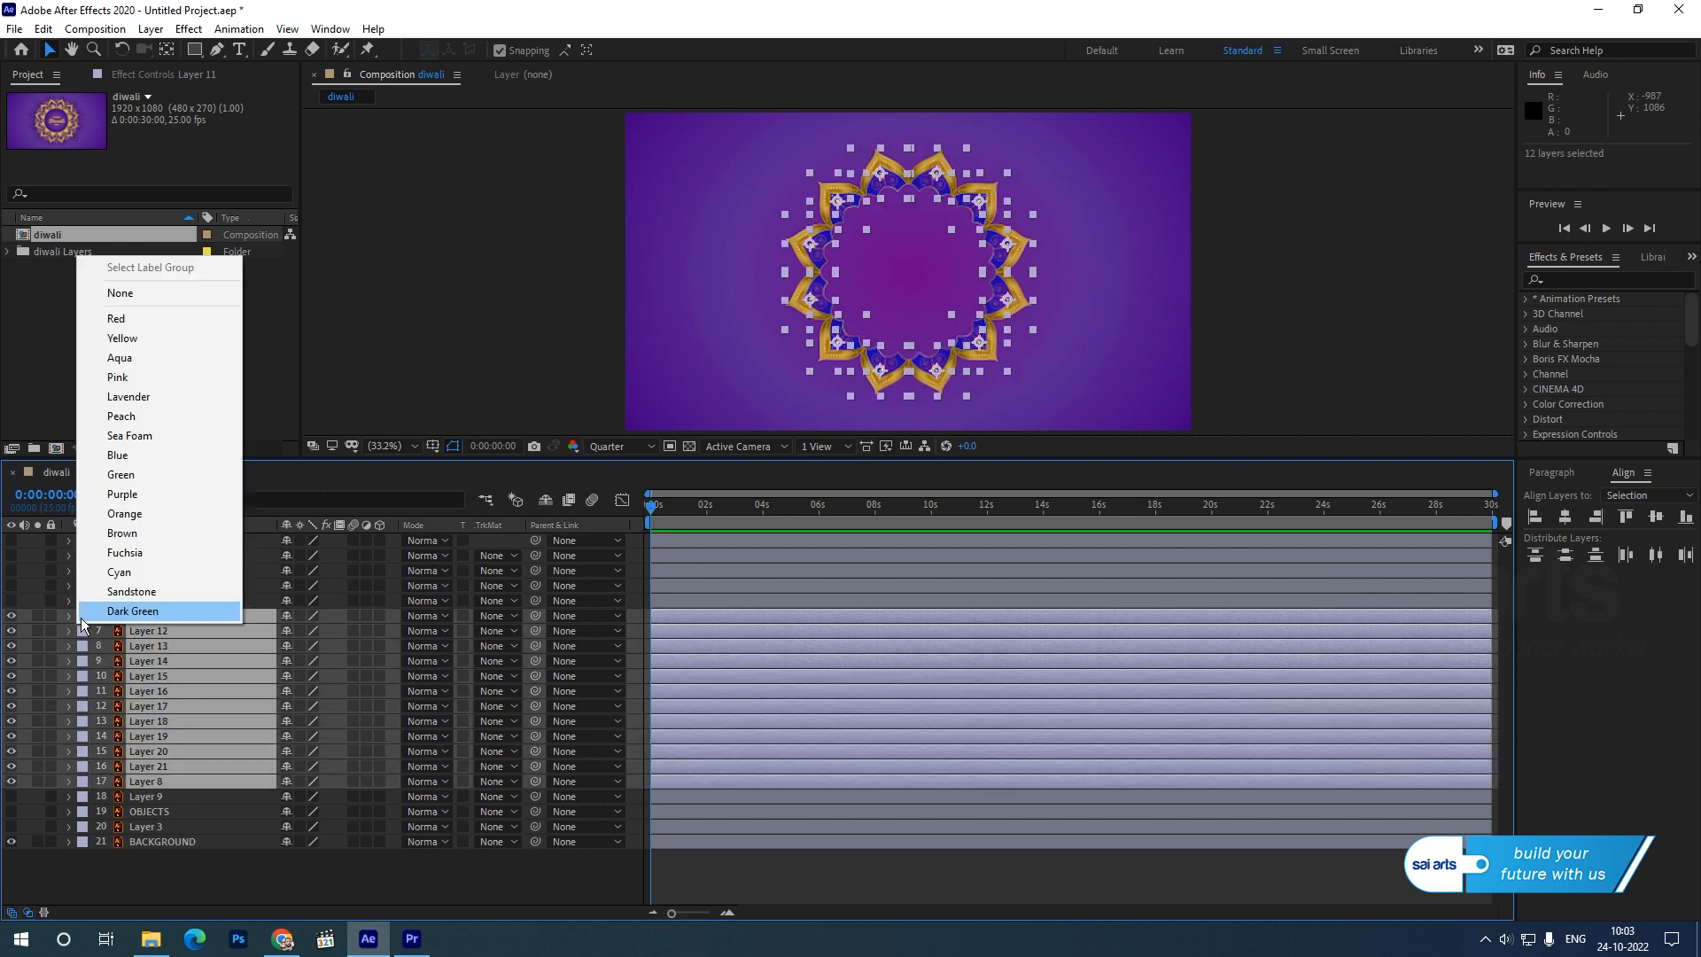
click(125, 514)
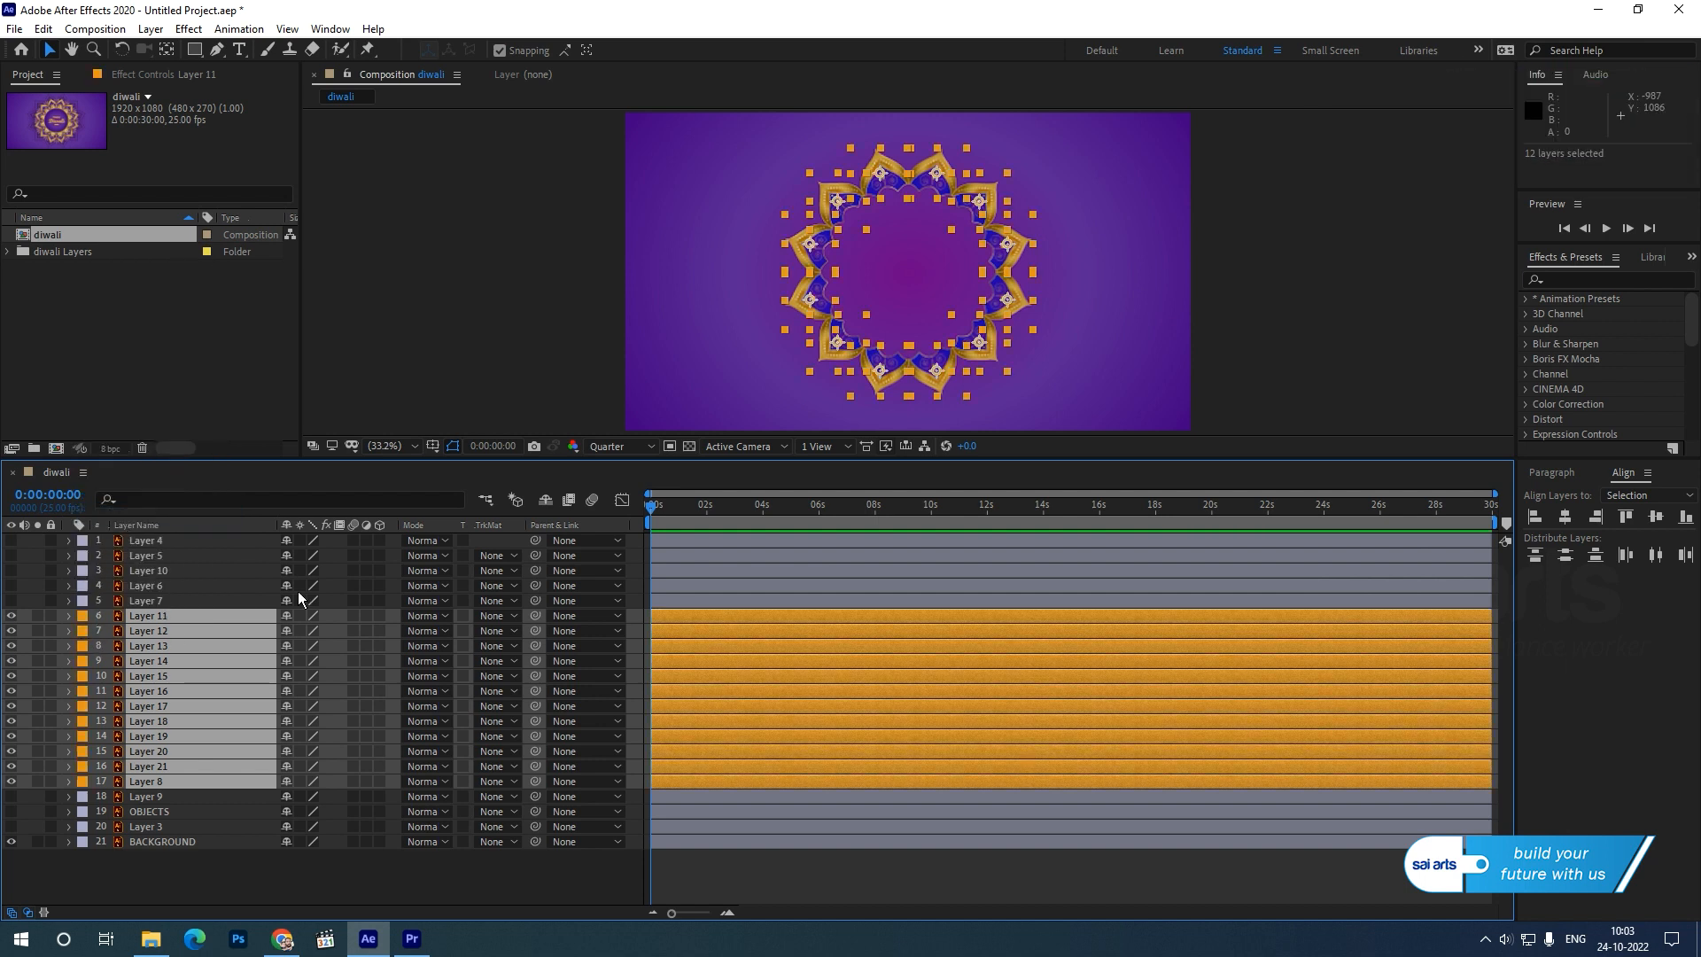
click(1272, 329)
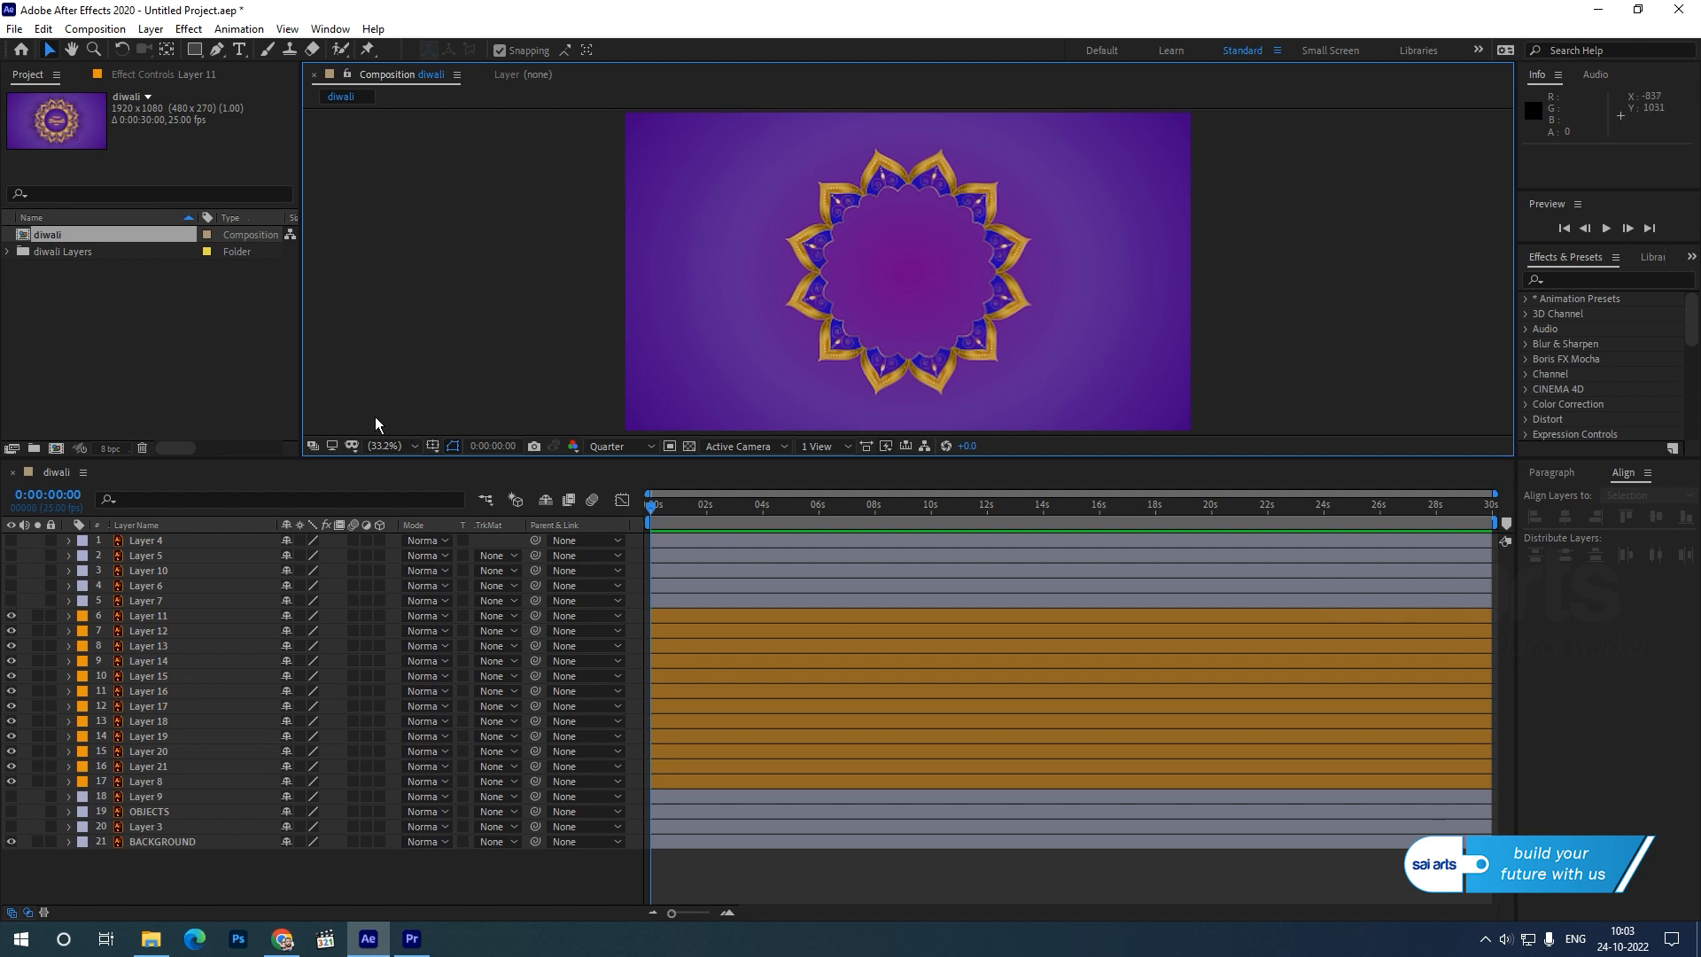
Show the rulers and place a vertical and a horizontal guide near the BACKGROUND layer's centre point.
click(433, 446)
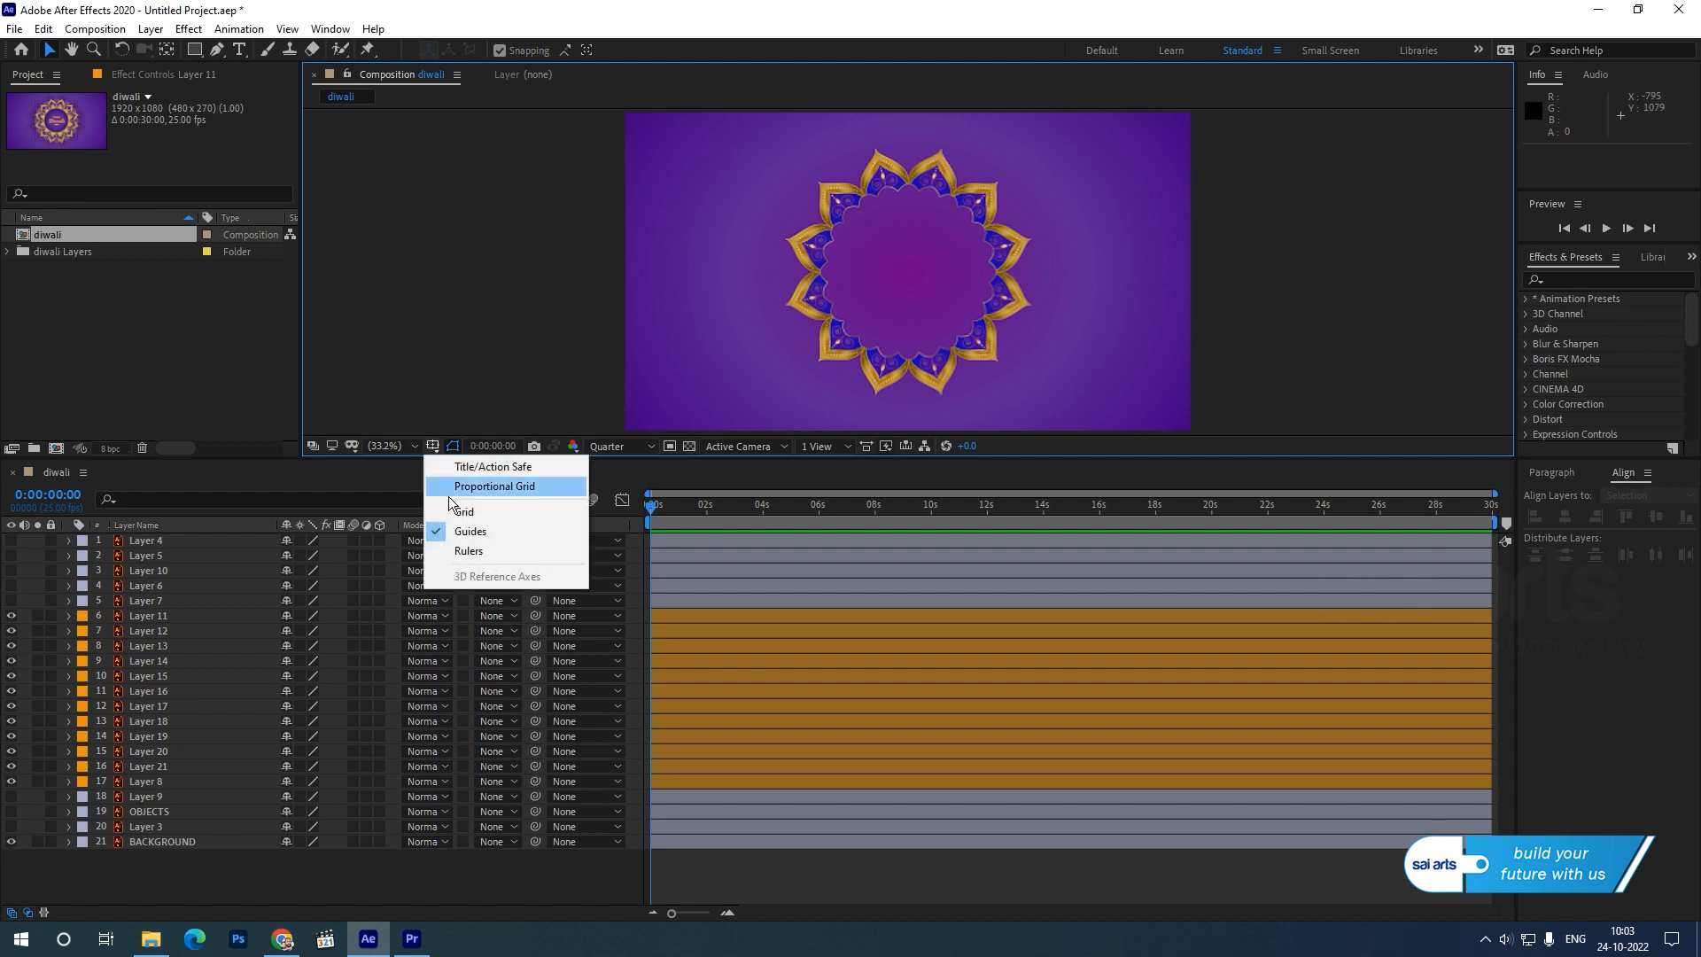
click(470, 551)
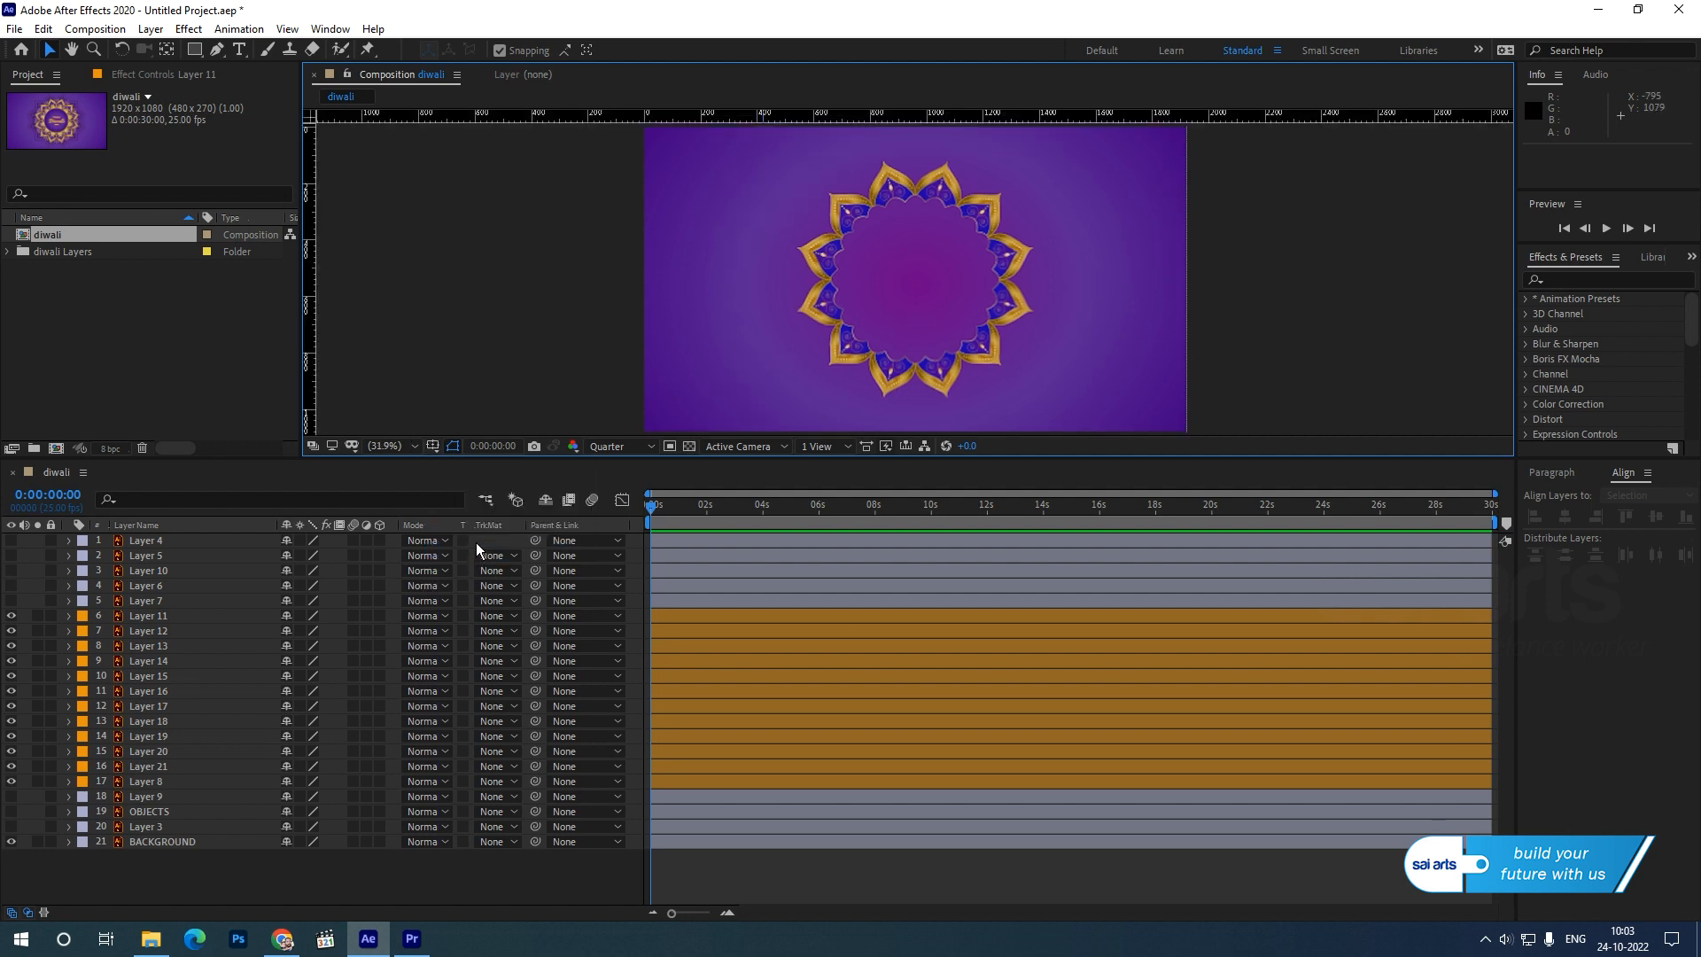
click(1097, 266)
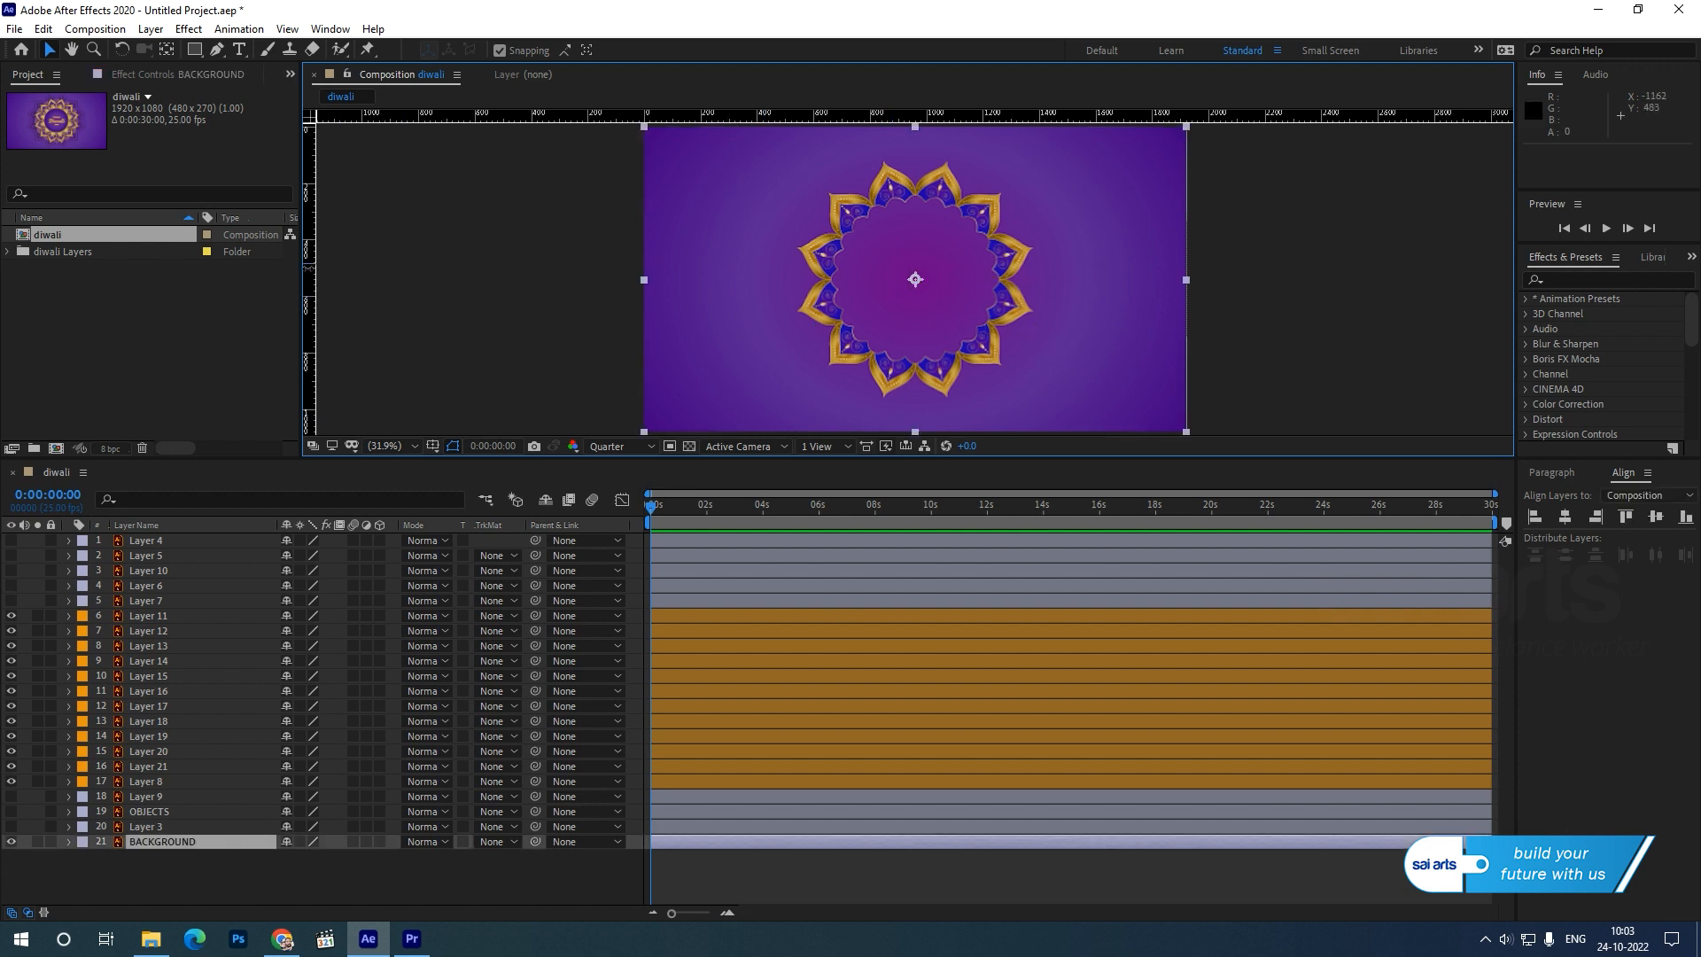
drag(316, 263, 915, 330)
drag(996, 115, 1026, 280)
Fine-tune the guides to cross exactly at the composition centre, horizontal at 540 and vertical at 960.
scroll(933, 269, up, 5)
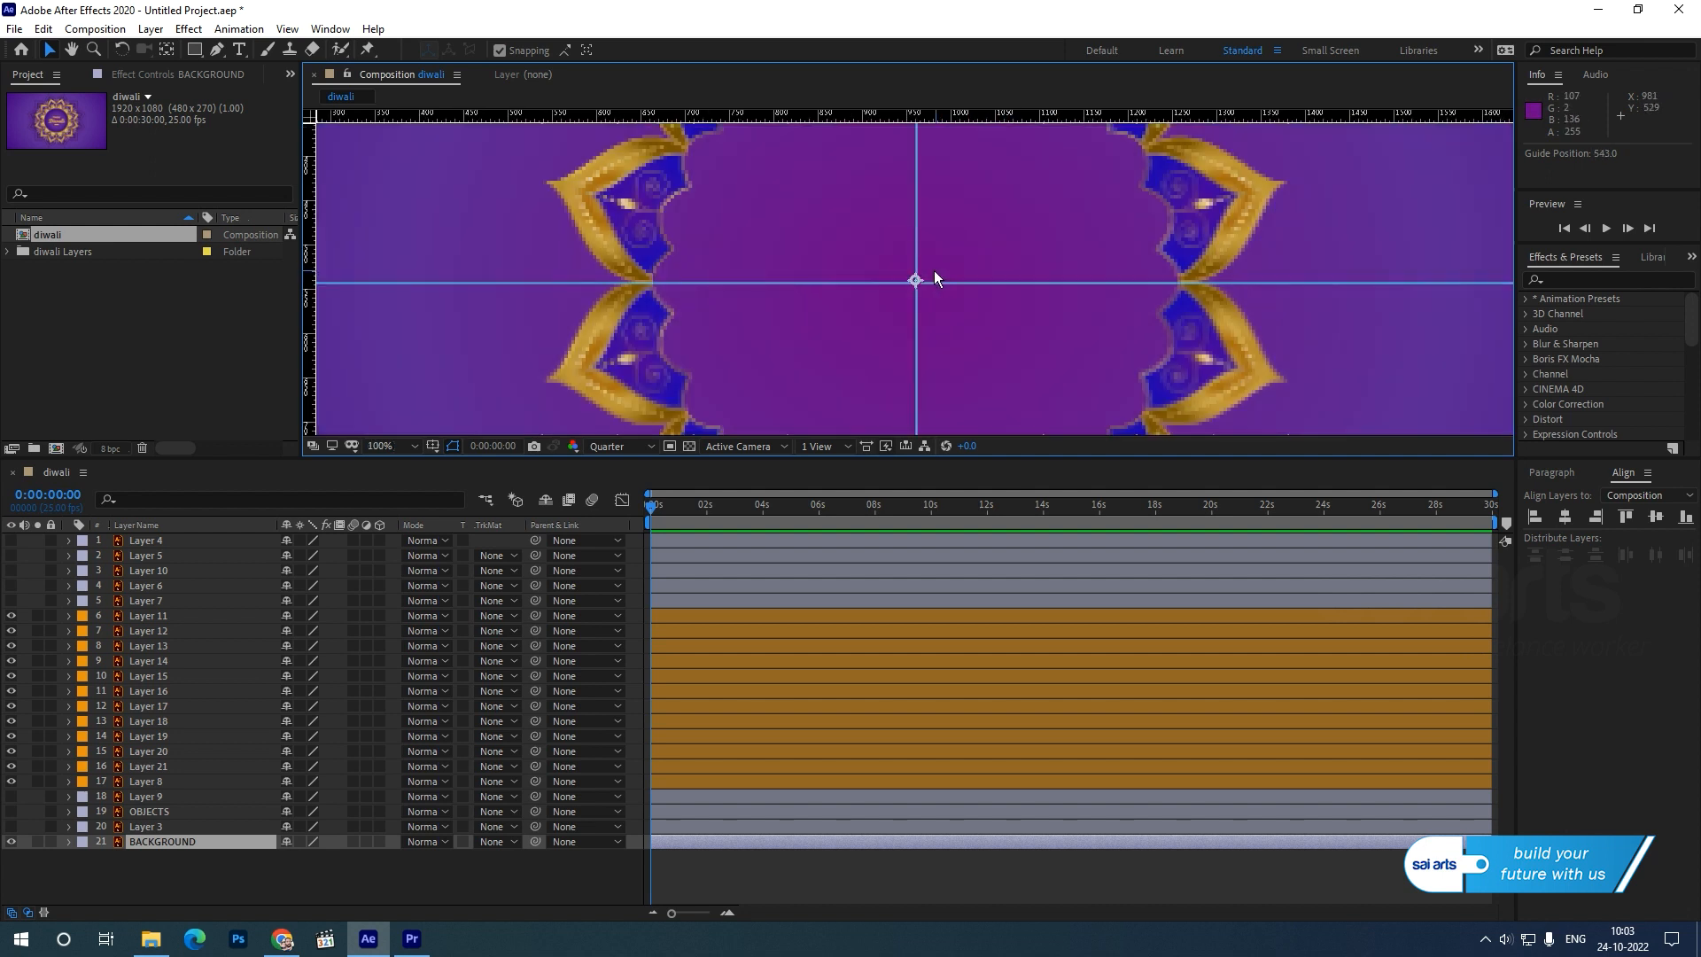
drag(934, 284, 940, 281)
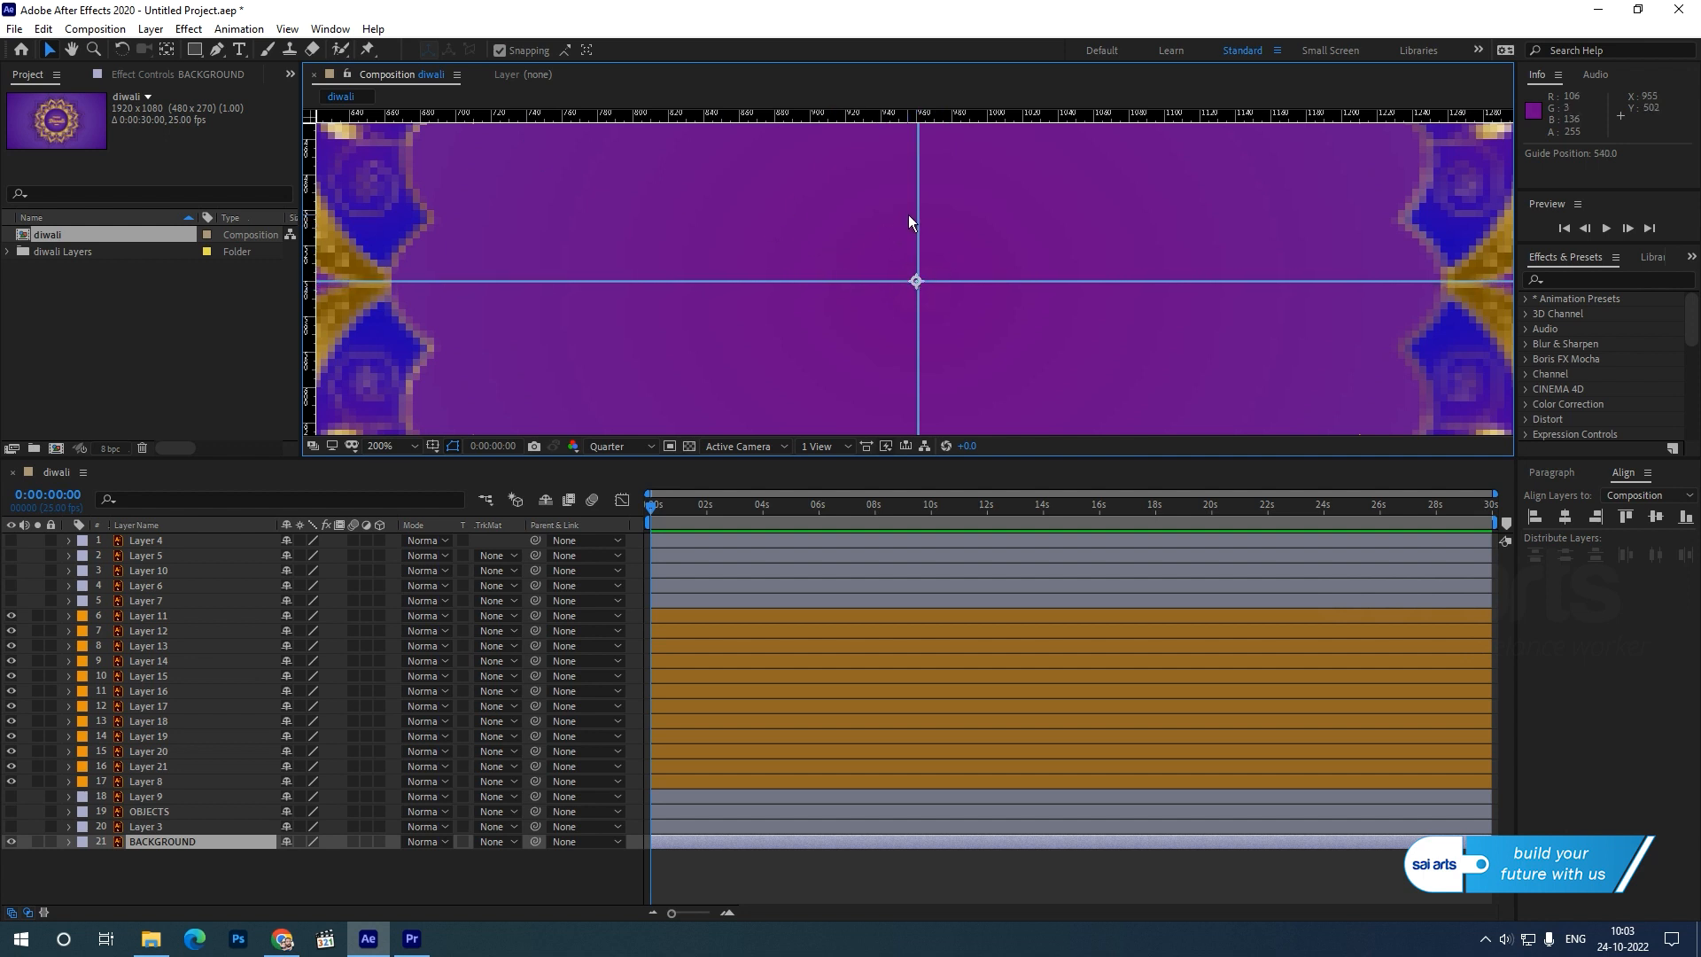
drag(917, 219, 915, 219)
scroll(824, 274, down, 6)
scroll(839, 303, up, 2)
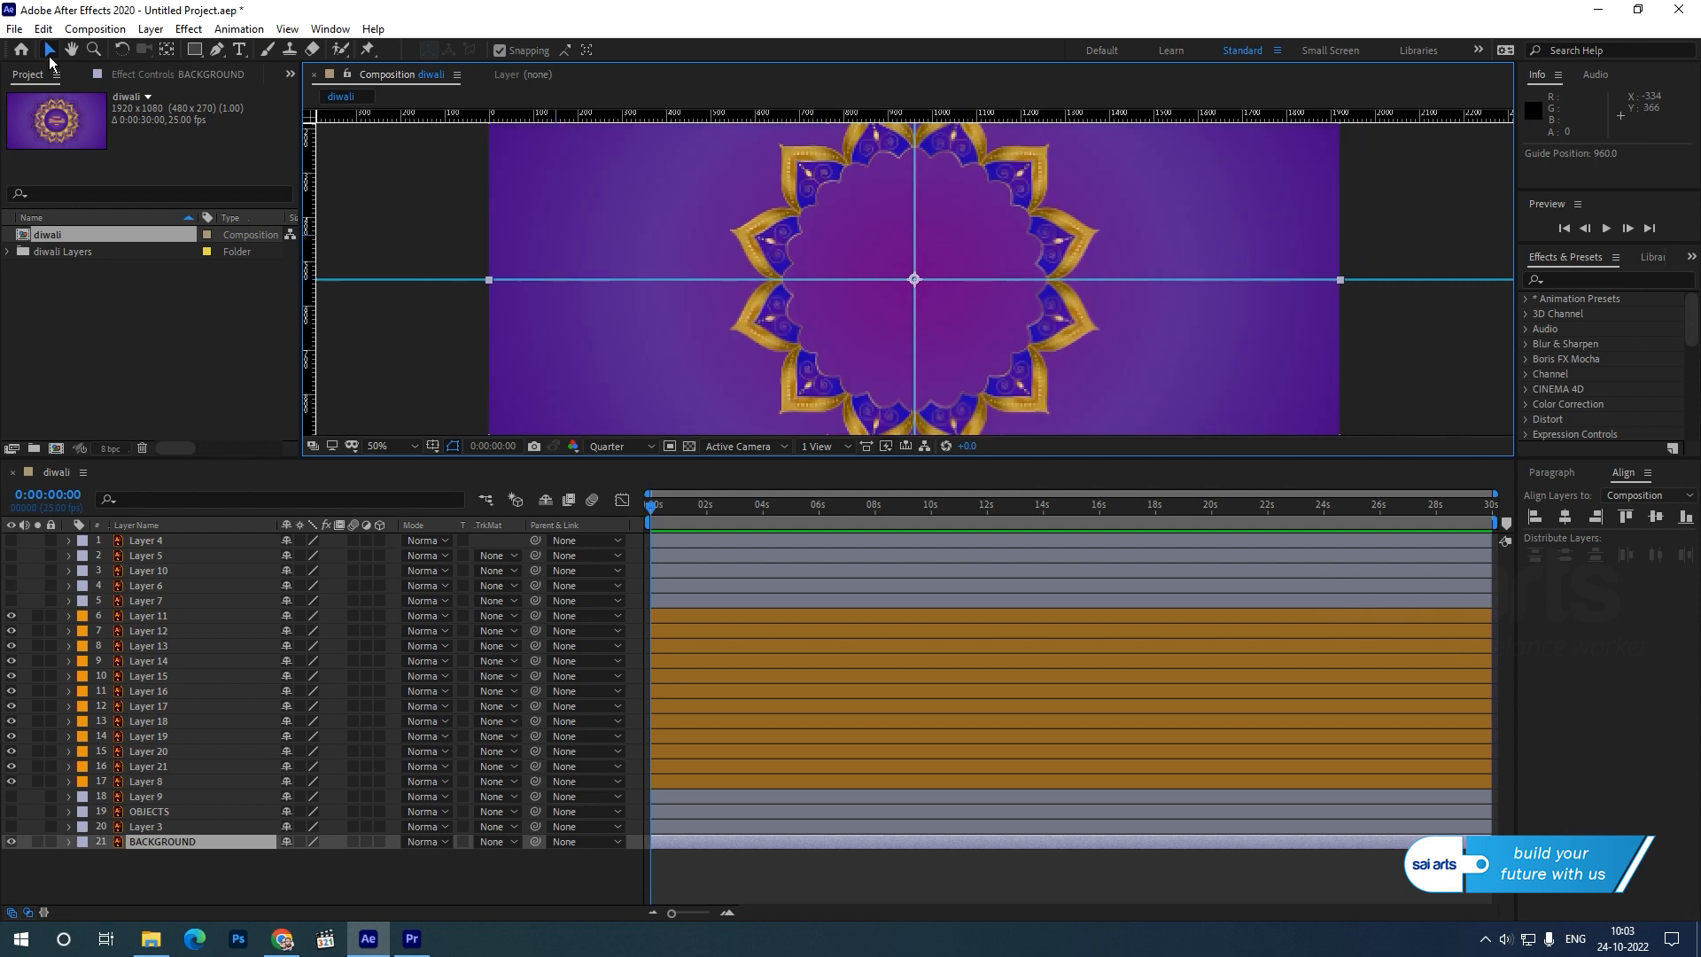
Move the anchor points of petal Layers 8, 21, 20 and 19 to the guide intersection with the Pan Behind tool.
click(1082, 244)
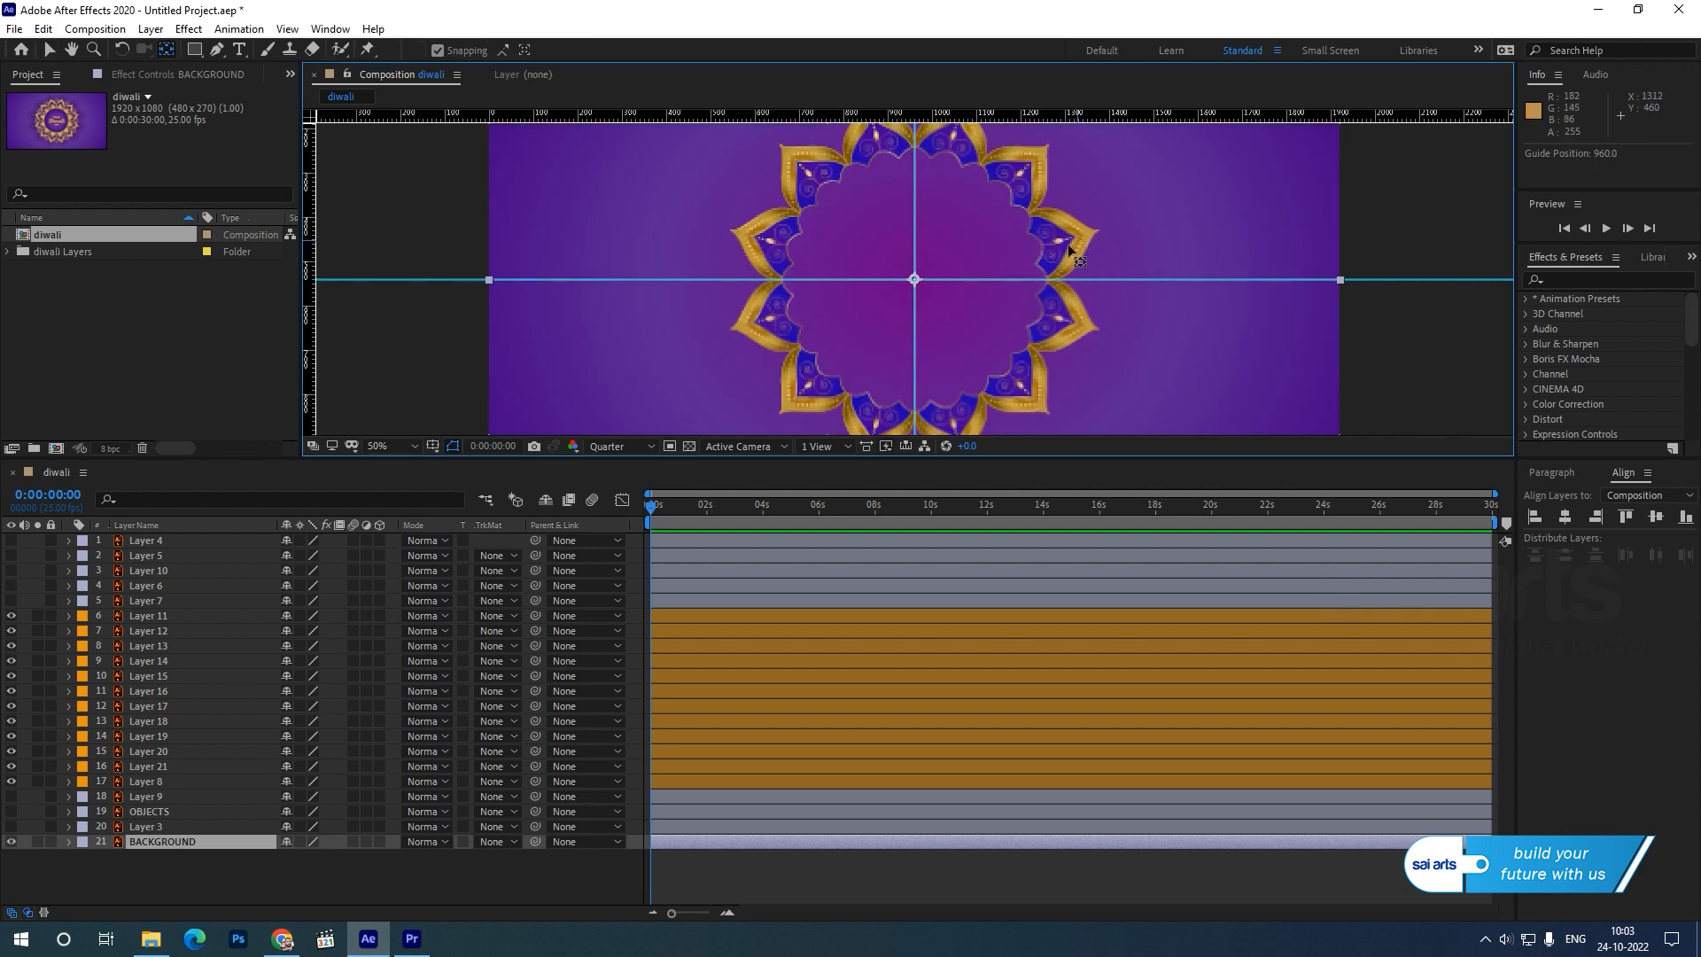
click(144, 782)
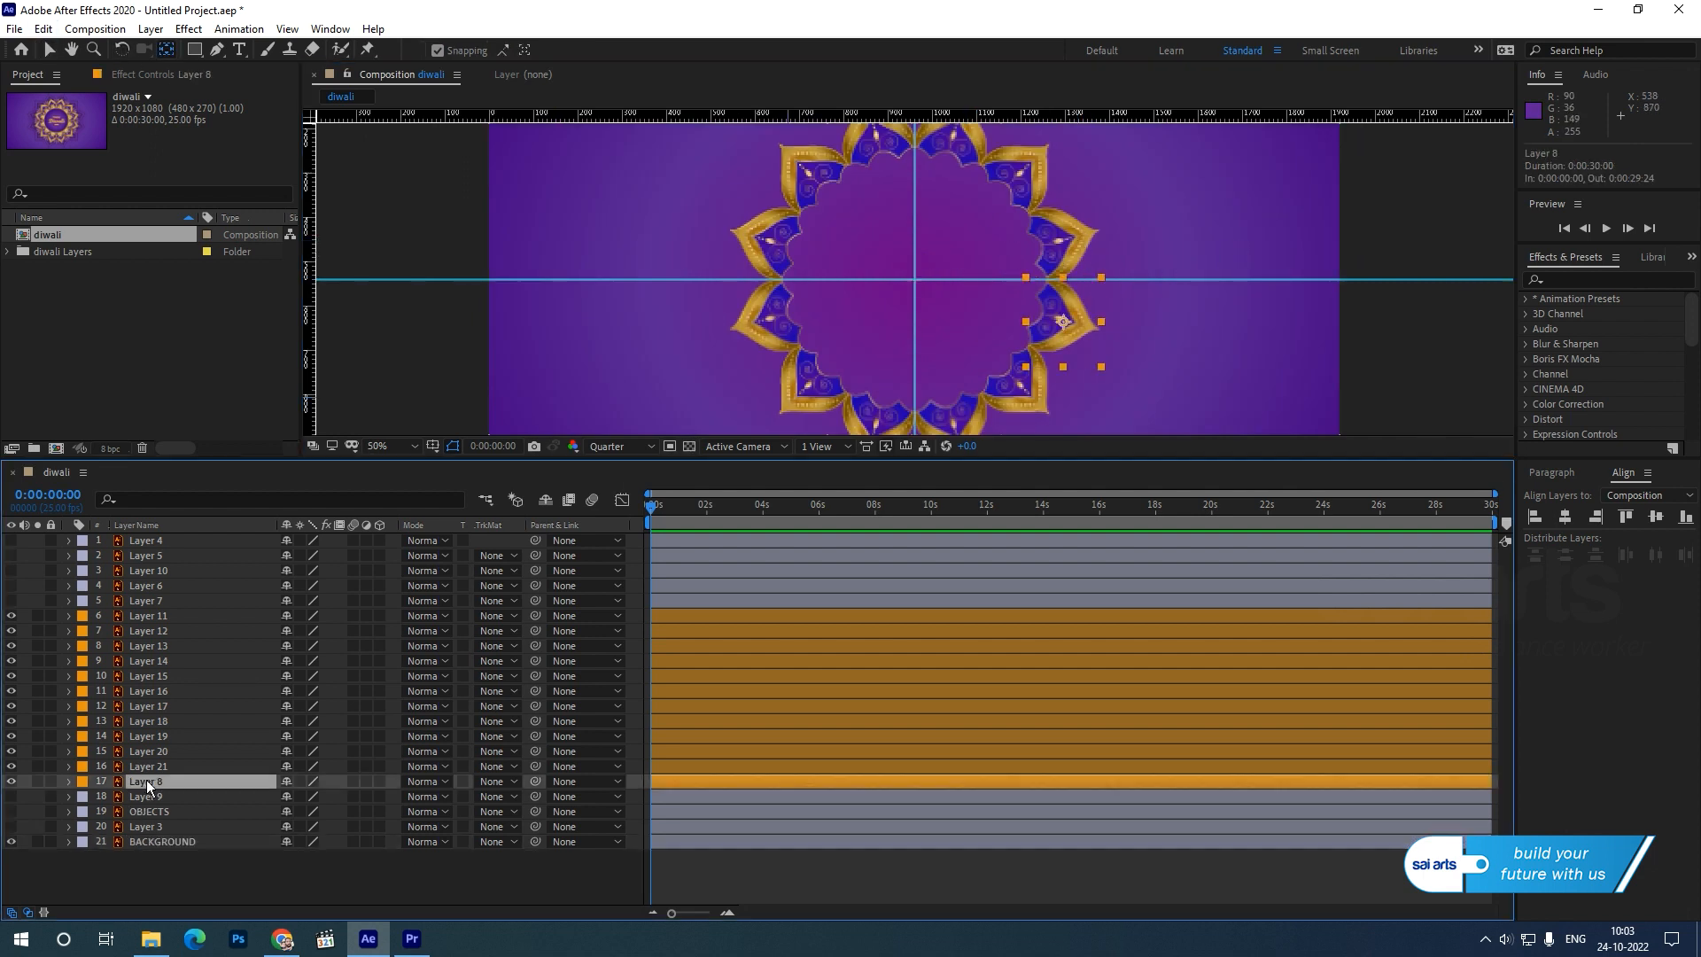
drag(1056, 323, 915, 280)
click(1008, 398)
click(956, 414)
drag(959, 413, 914, 281)
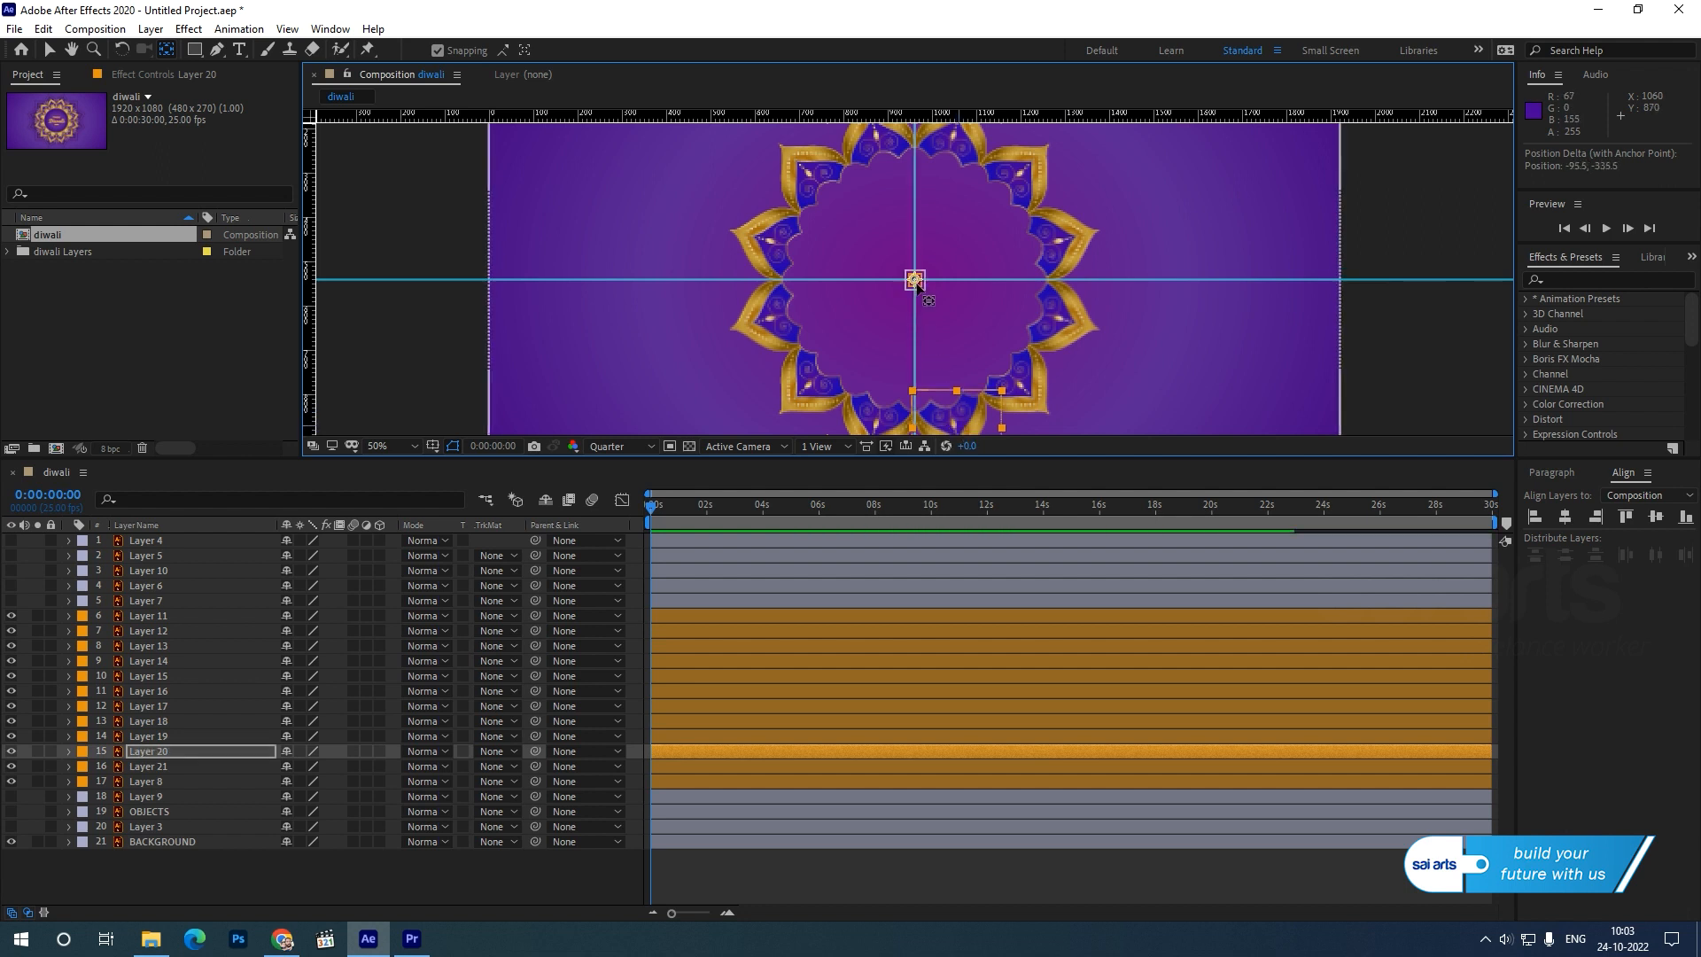
click(873, 425)
drag(874, 429, 914, 280)
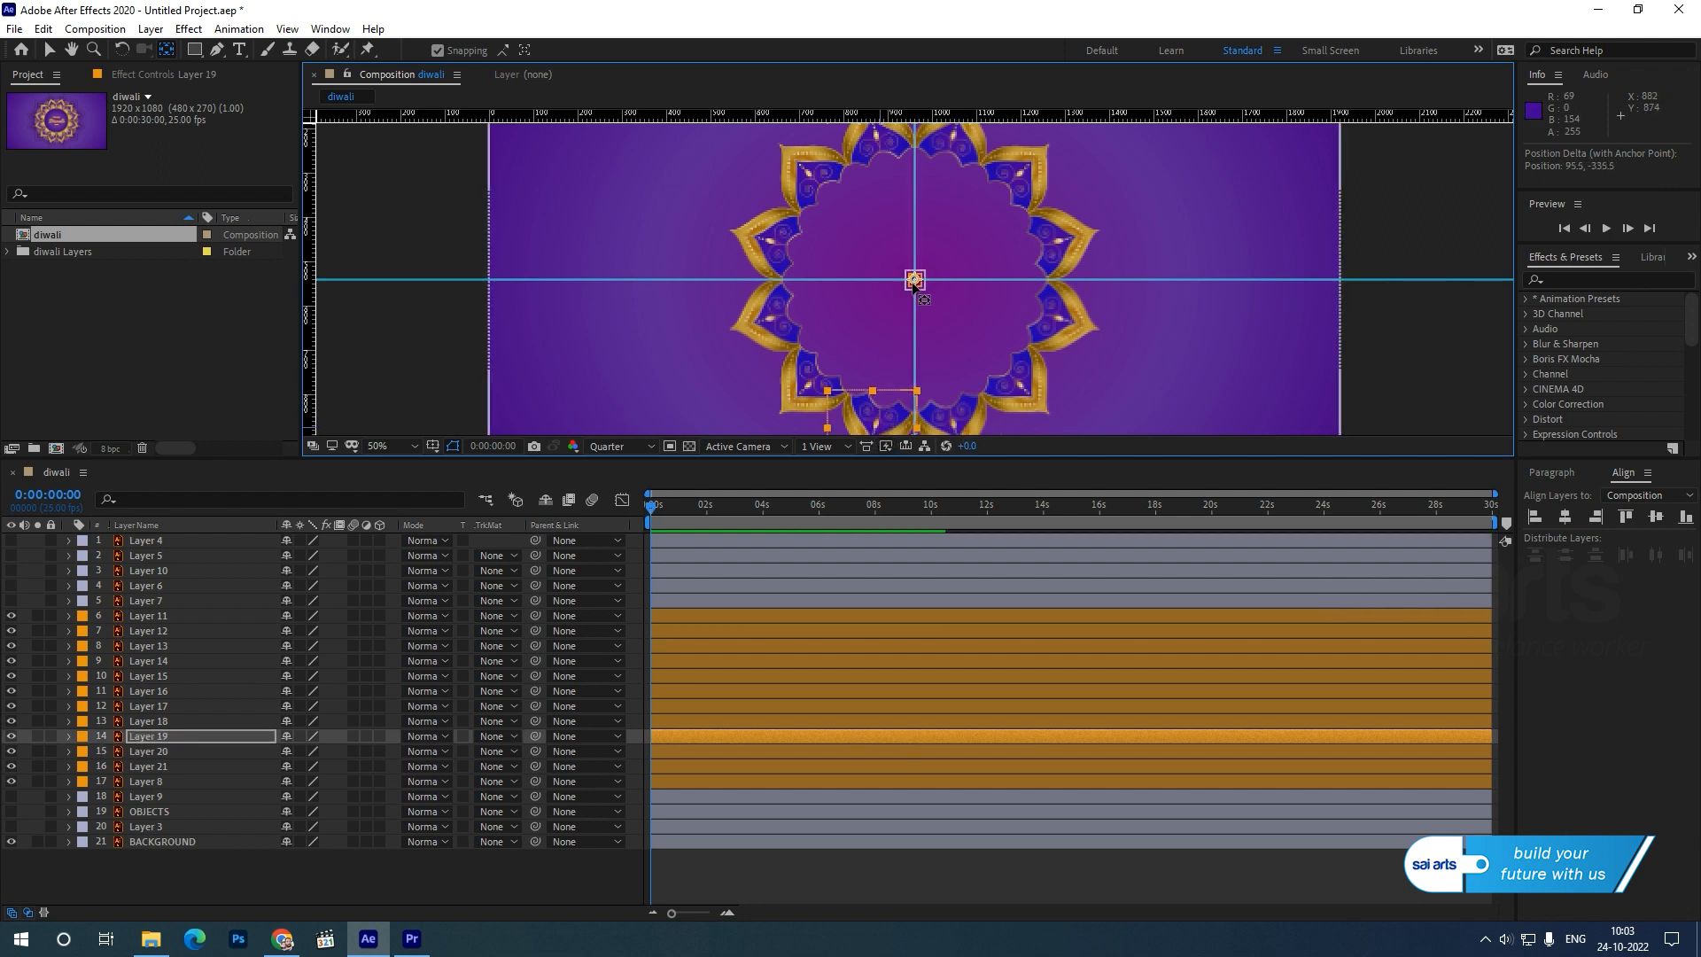
Move the anchor points of petal Layers 18, 17, 16 and 15 to the guide intersection.
click(808, 388)
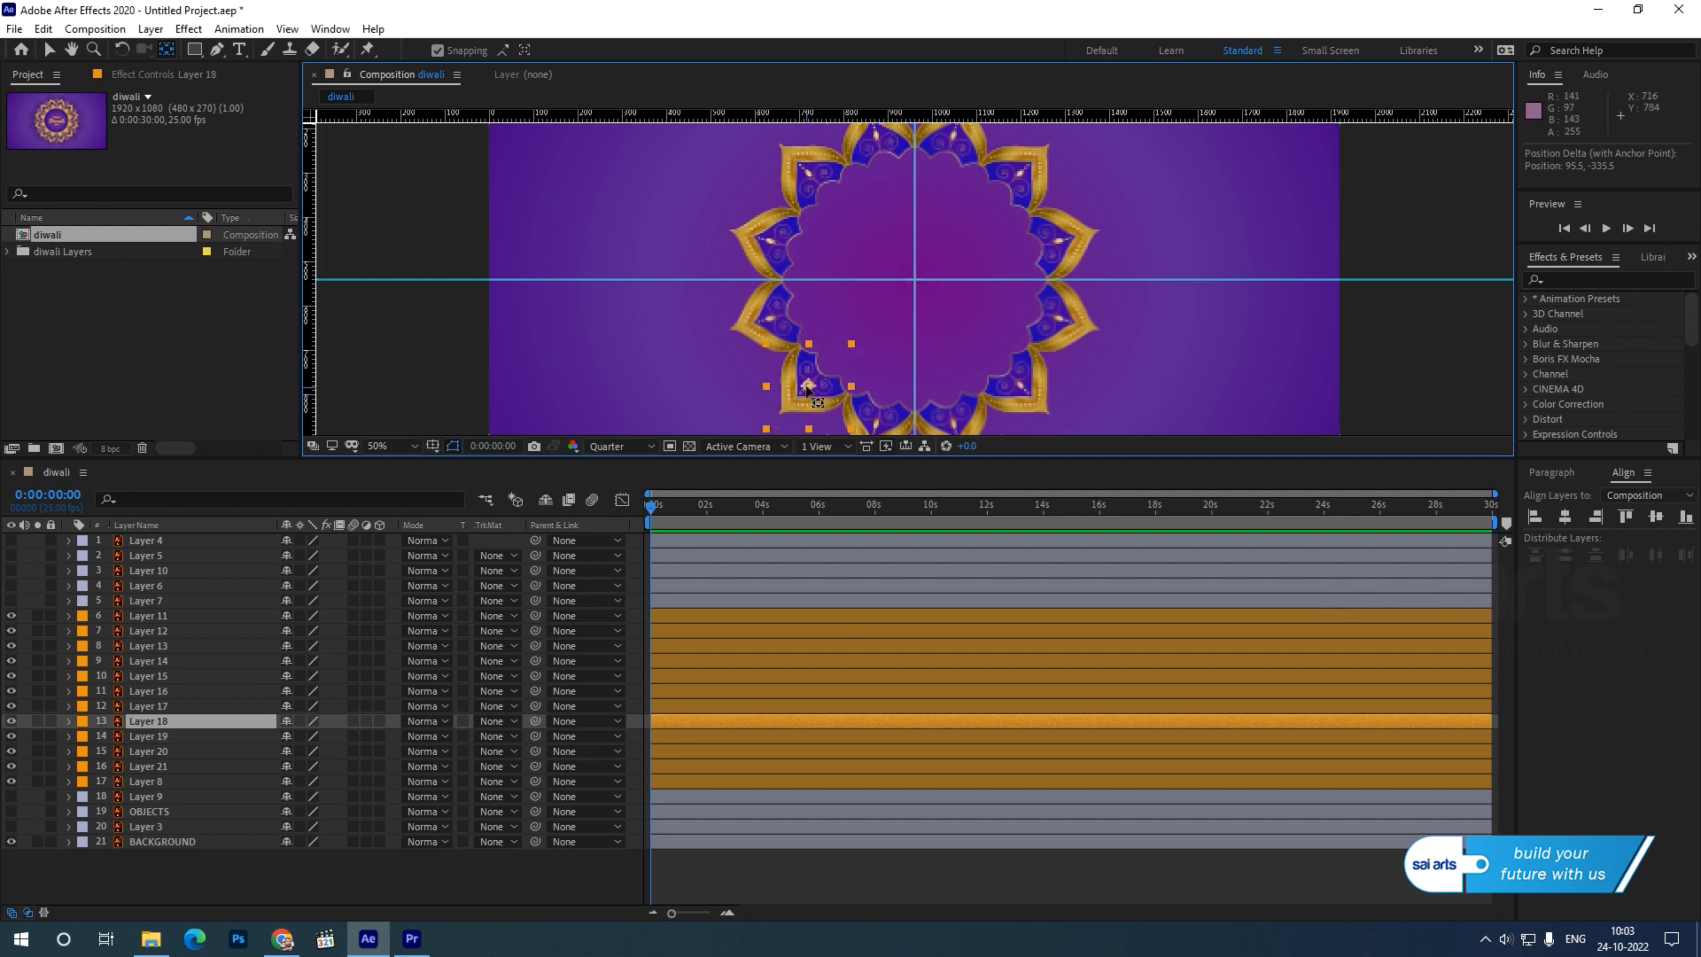
drag(808, 388, 914, 280)
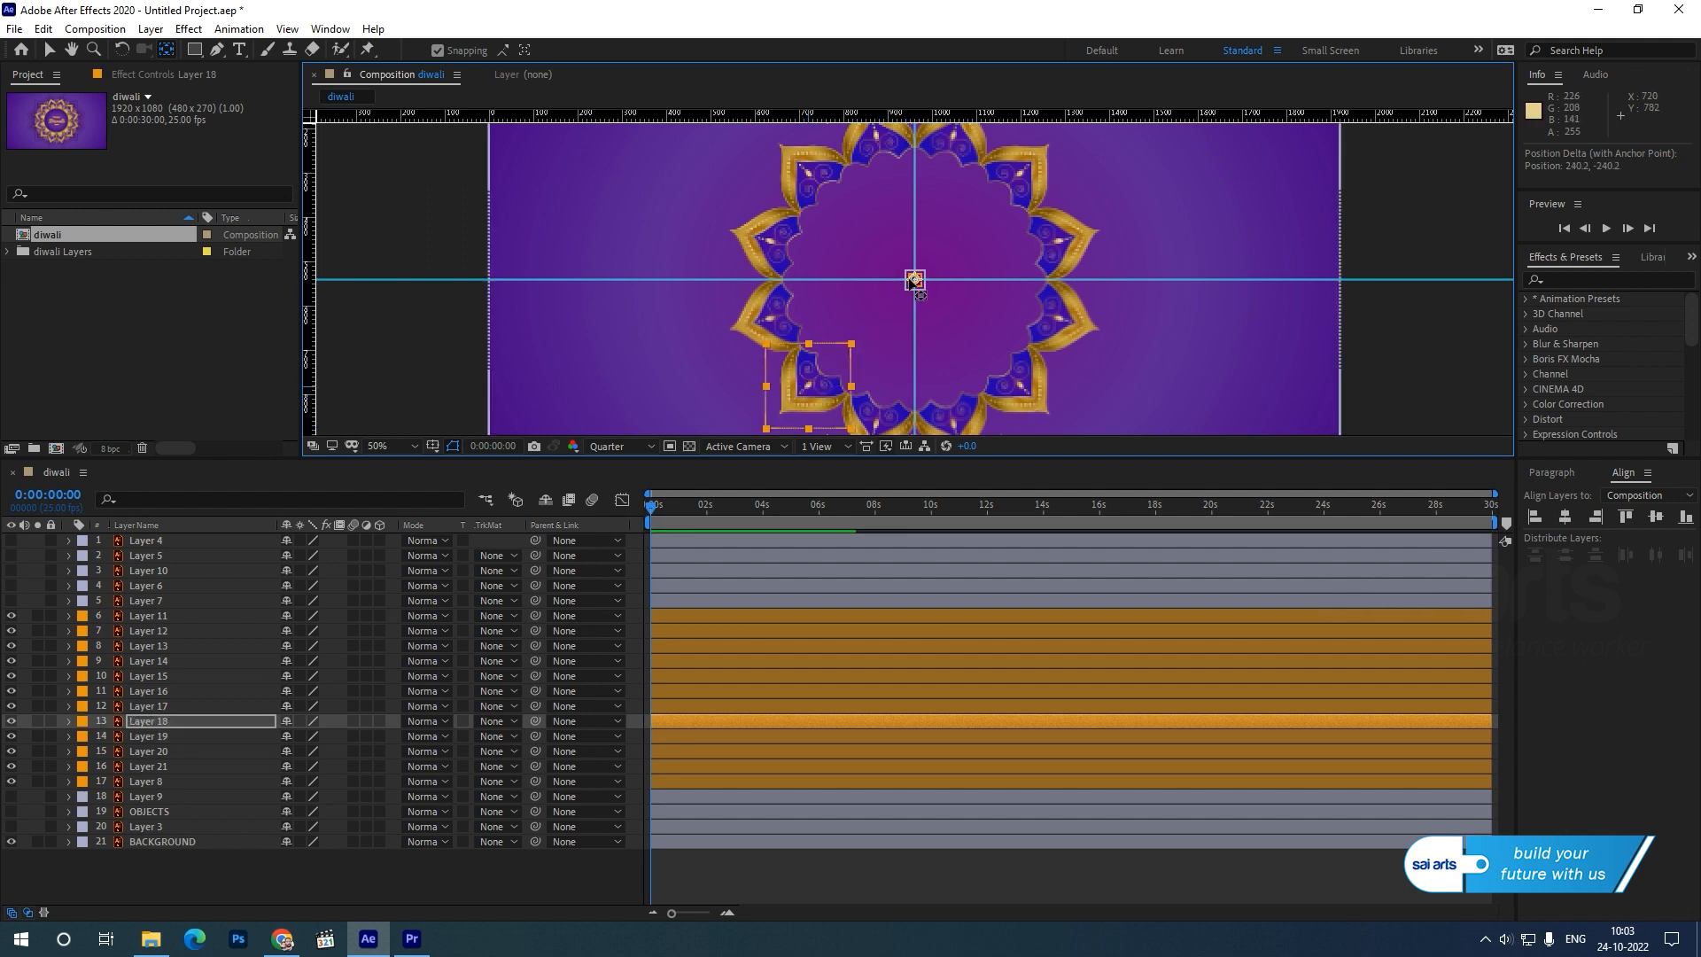
click(767, 326)
drag(767, 324, 914, 279)
click(773, 239)
drag(767, 238, 914, 279)
click(809, 177)
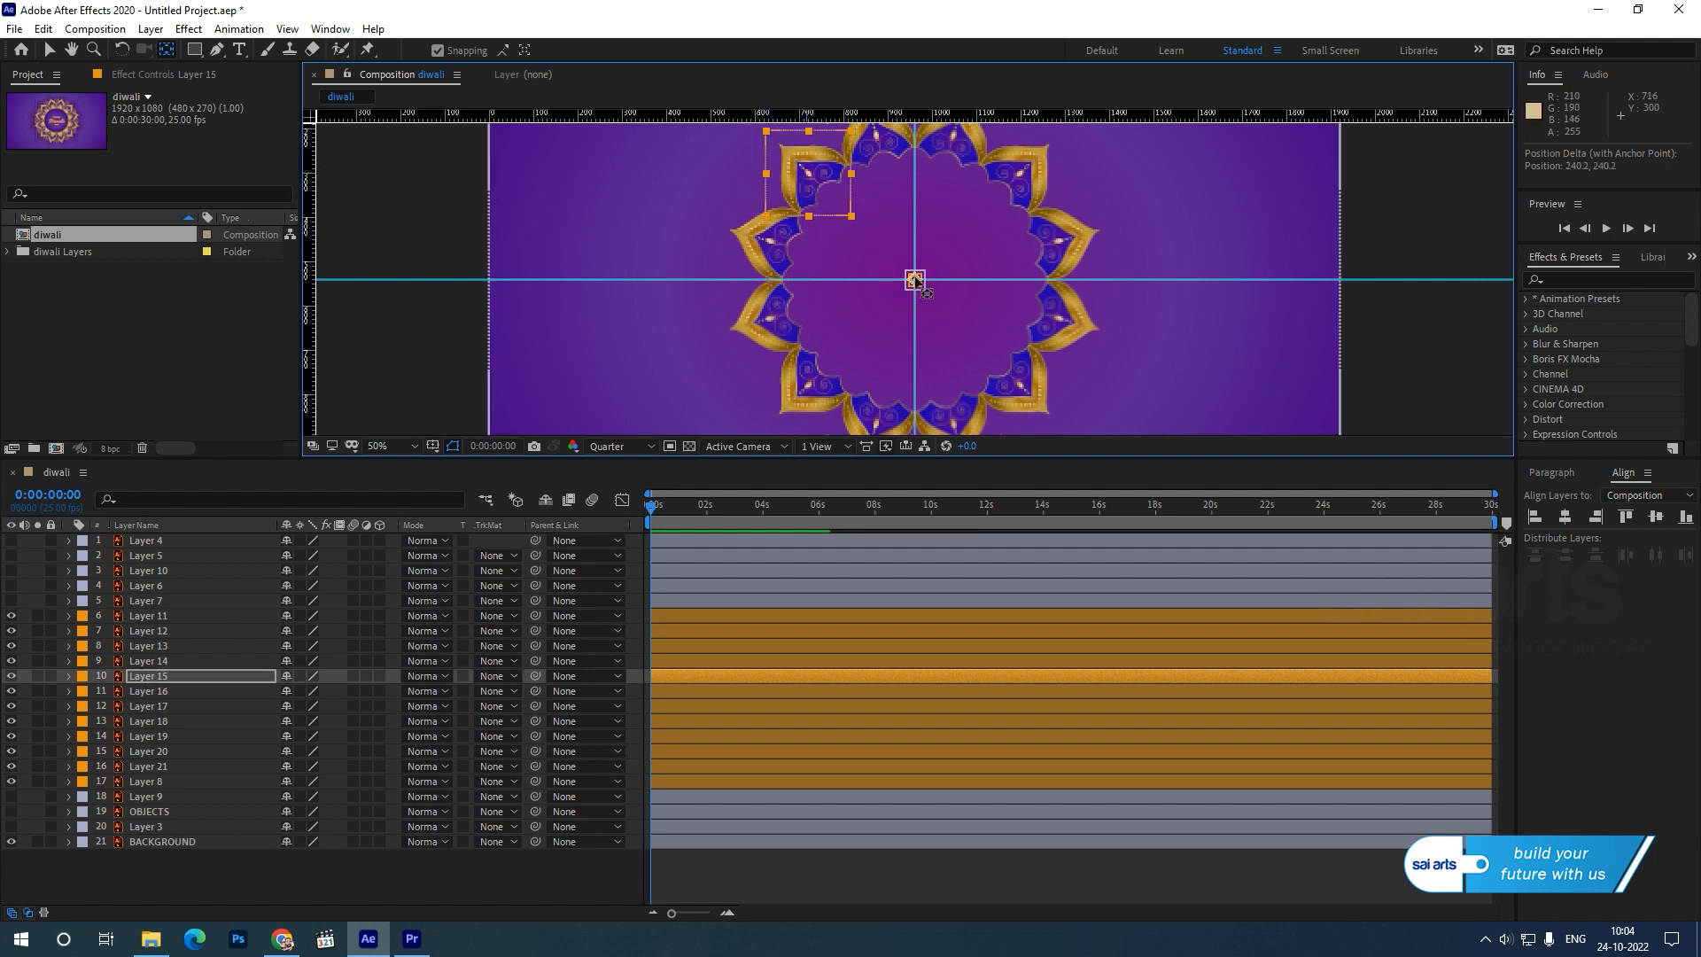
Move the anchor points of petal Layers 14, 13, 12 and 11 toward the guide intersection.
click(875, 149)
drag(884, 148, 914, 280)
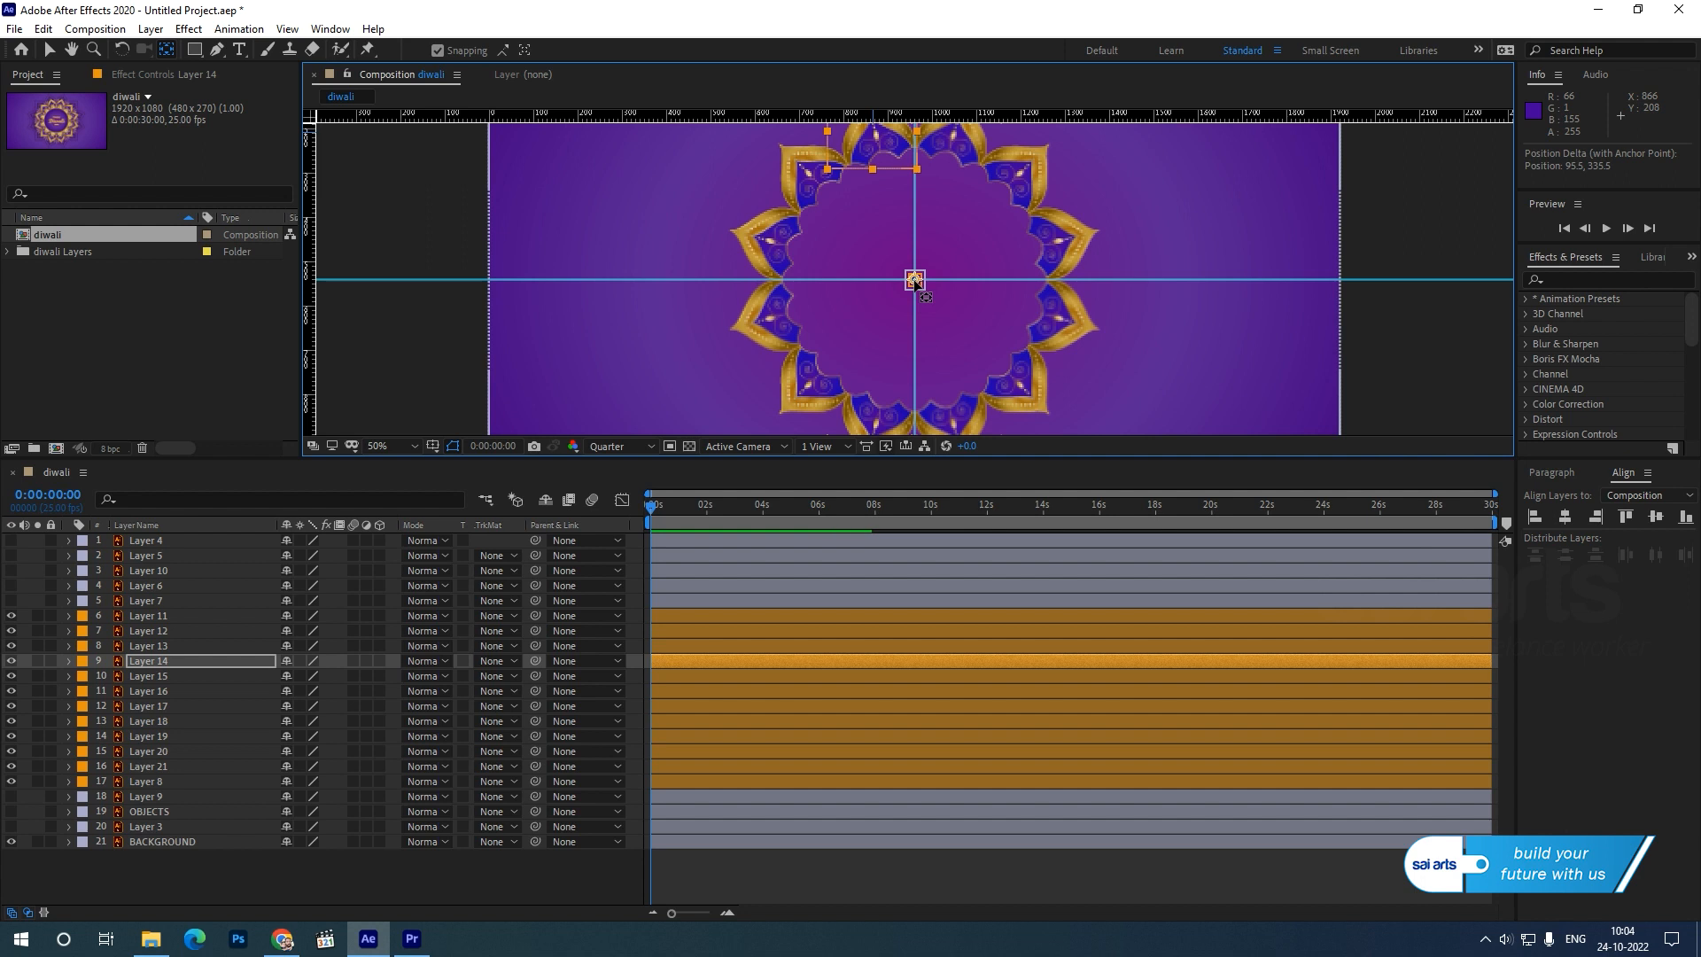
click(954, 177)
drag(957, 130, 915, 280)
click(1021, 177)
drag(1020, 173, 914, 280)
click(1054, 255)
drag(1062, 238, 922, 280)
Check each petal around the ring, from Layer 8 round to Layer 11, for an anchor point at the guide intersection.
click(1058, 347)
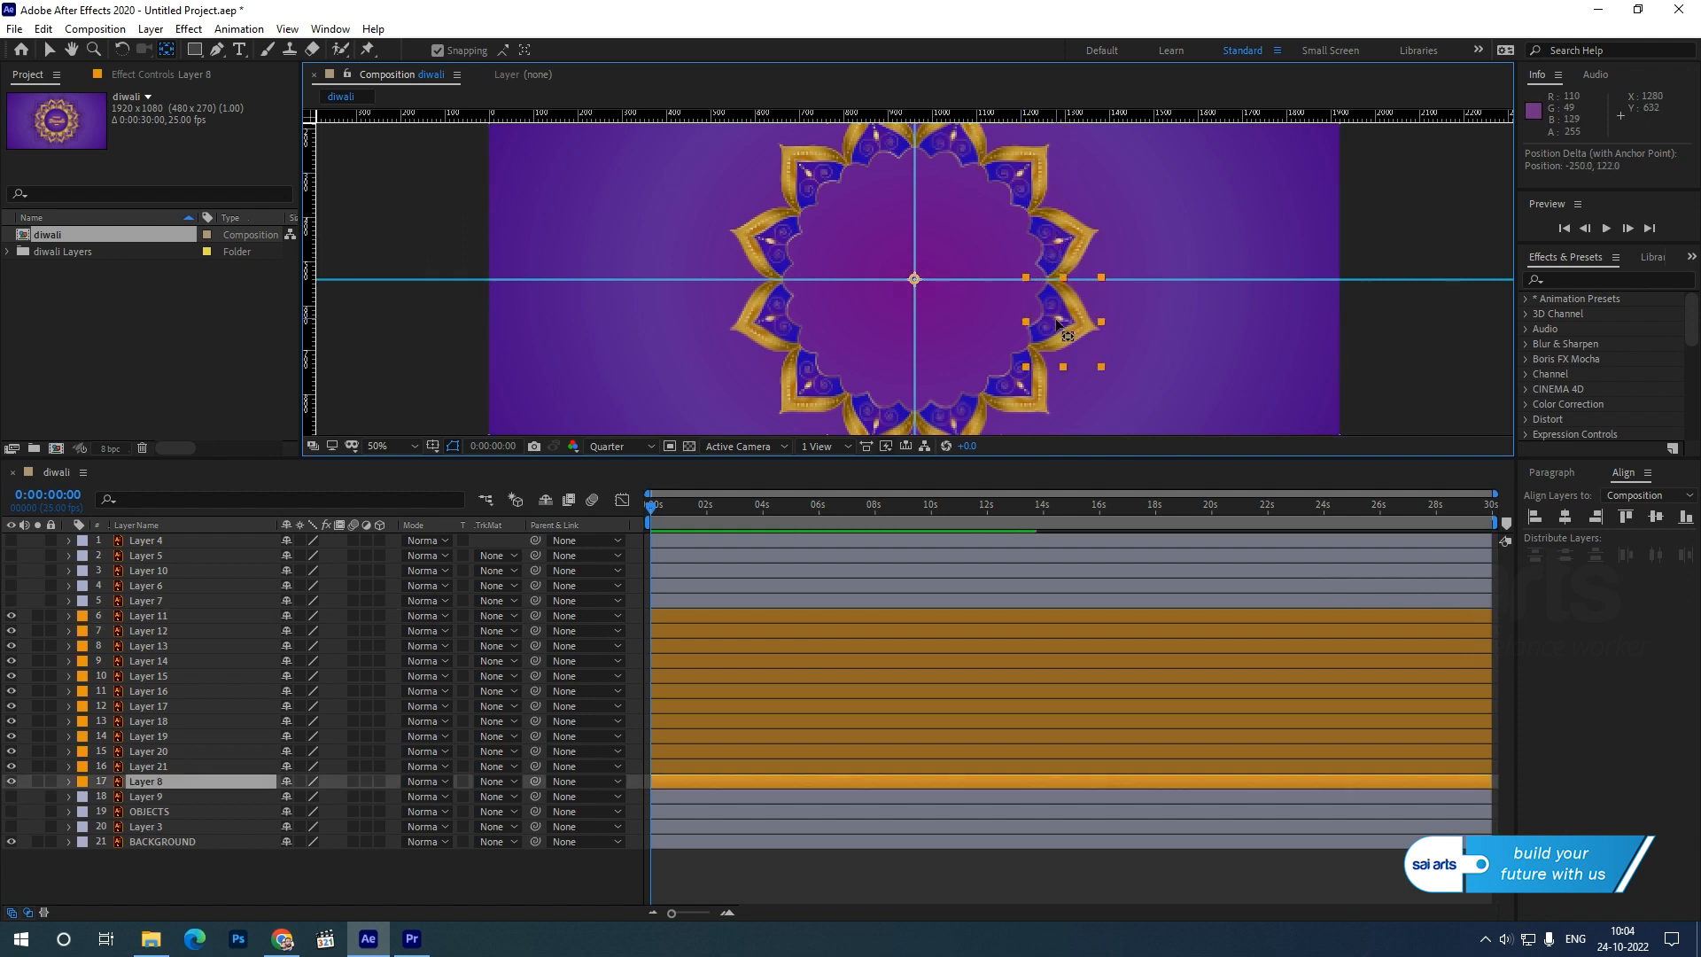
click(972, 413)
click(888, 417)
click(818, 394)
click(762, 297)
click(758, 251)
click(808, 176)
click(870, 157)
click(981, 159)
click(1027, 187)
click(1060, 232)
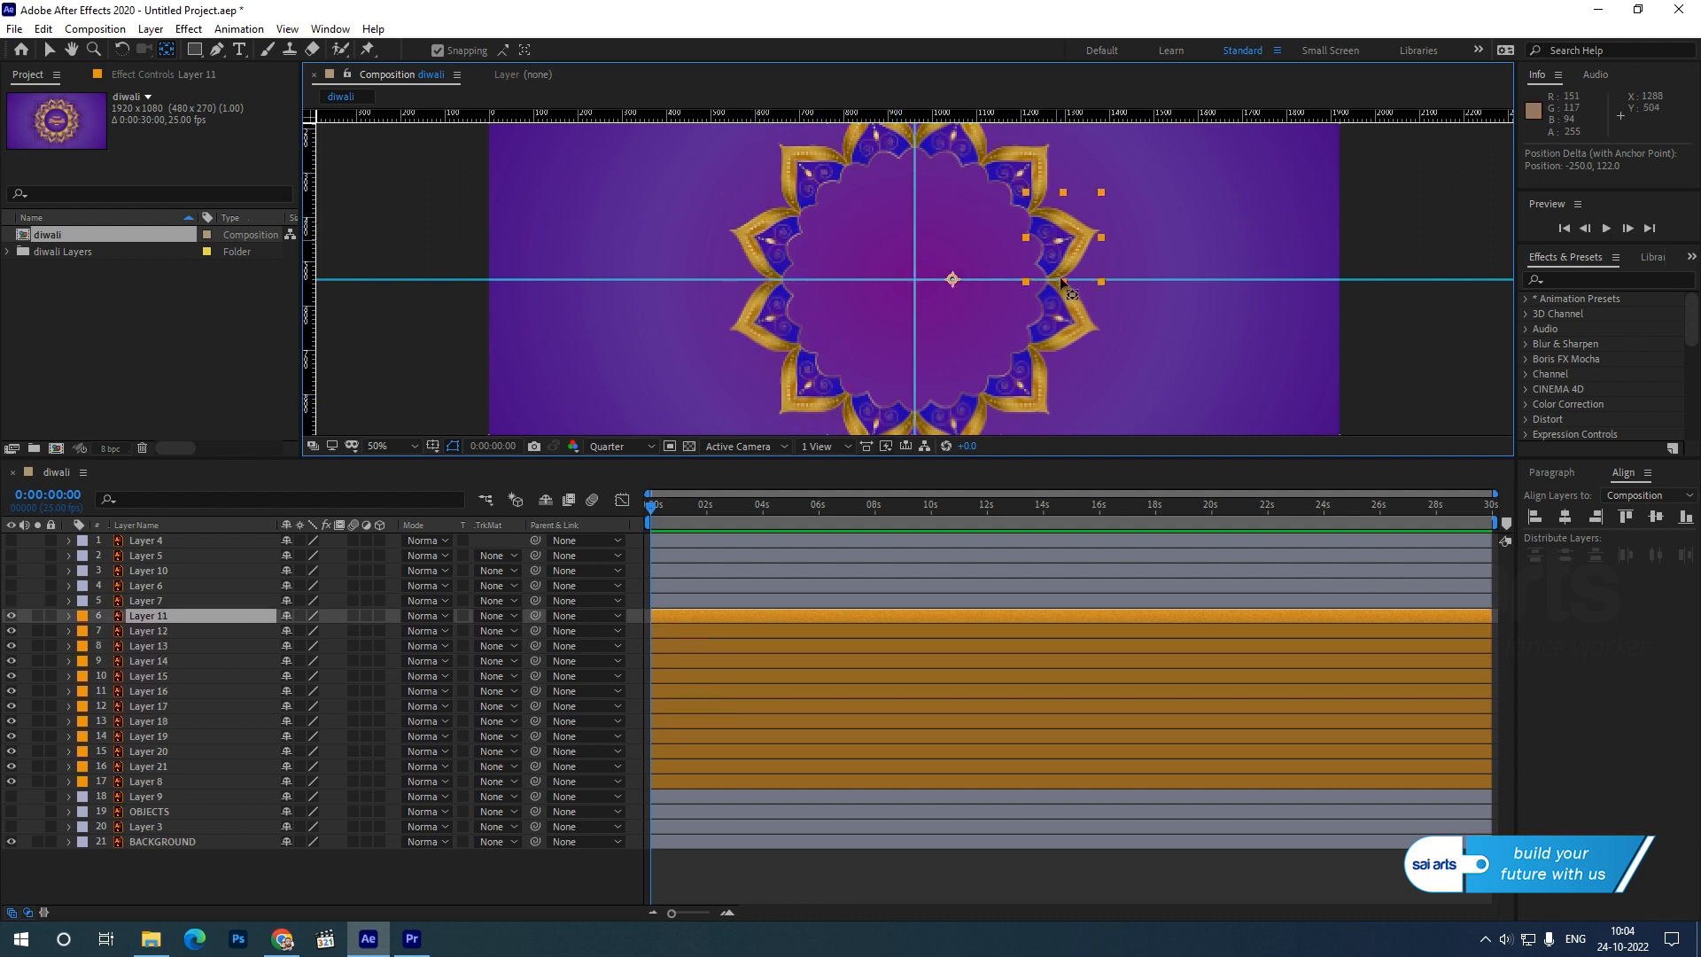
click(1067, 245)
click(1071, 228)
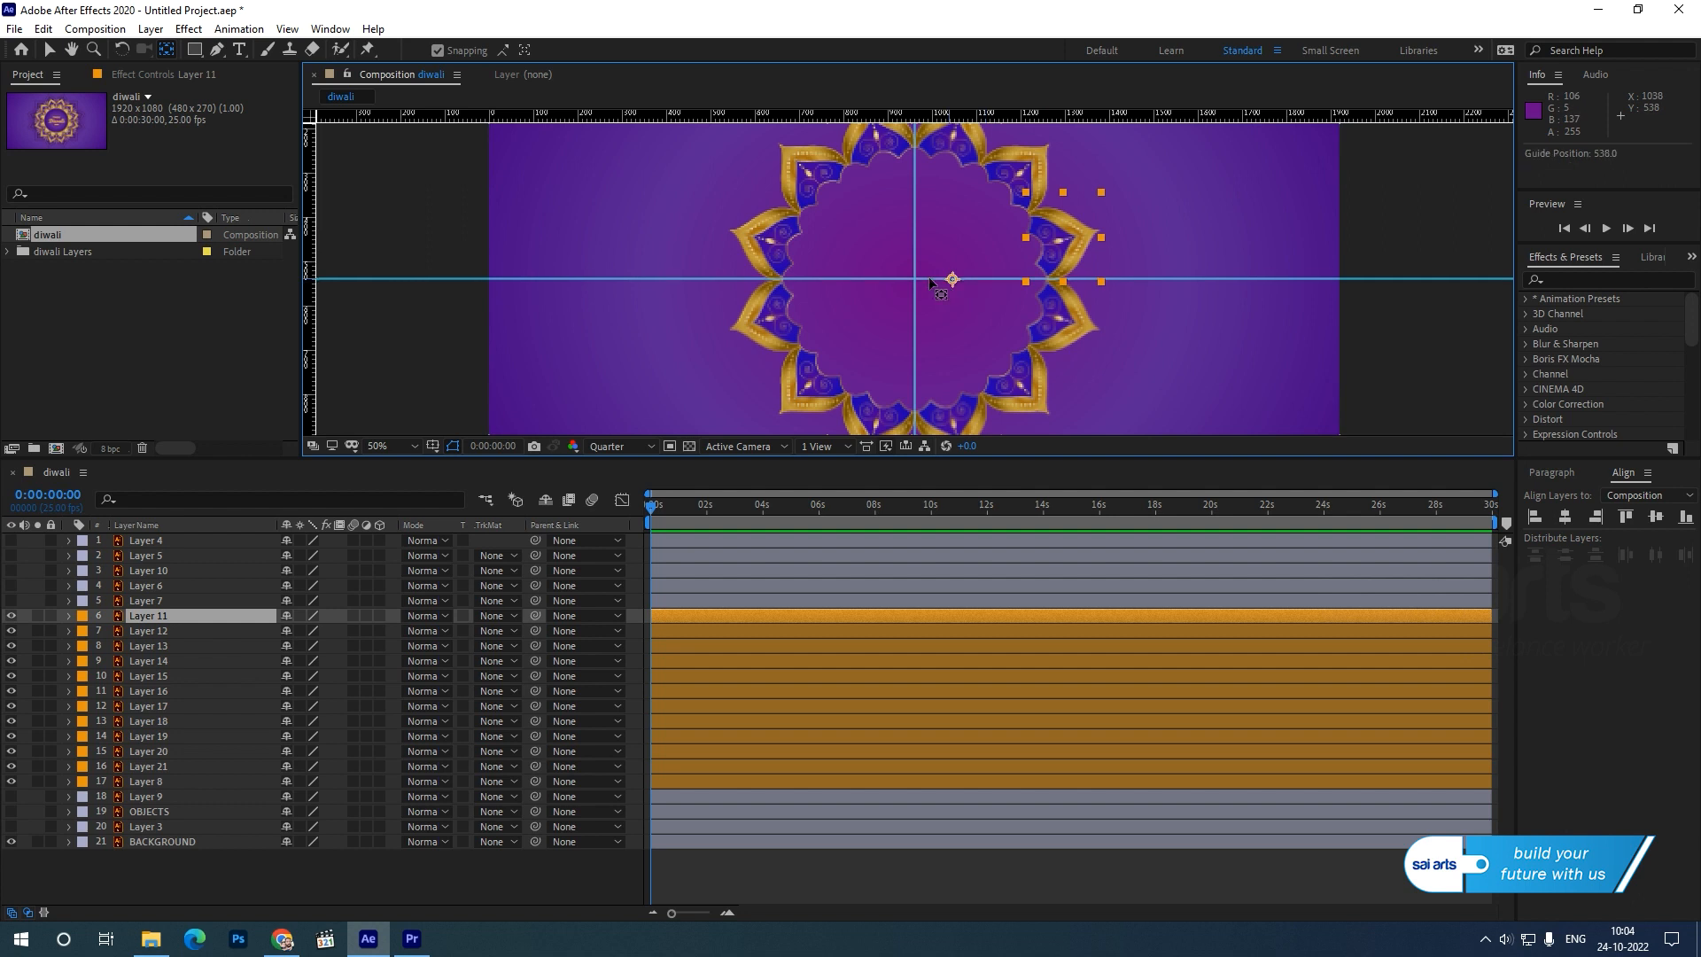
key(ctrl+z)
drag(953, 280, 953, 277)
key(ctrl+z)
key(ctrl+z)
click(953, 289)
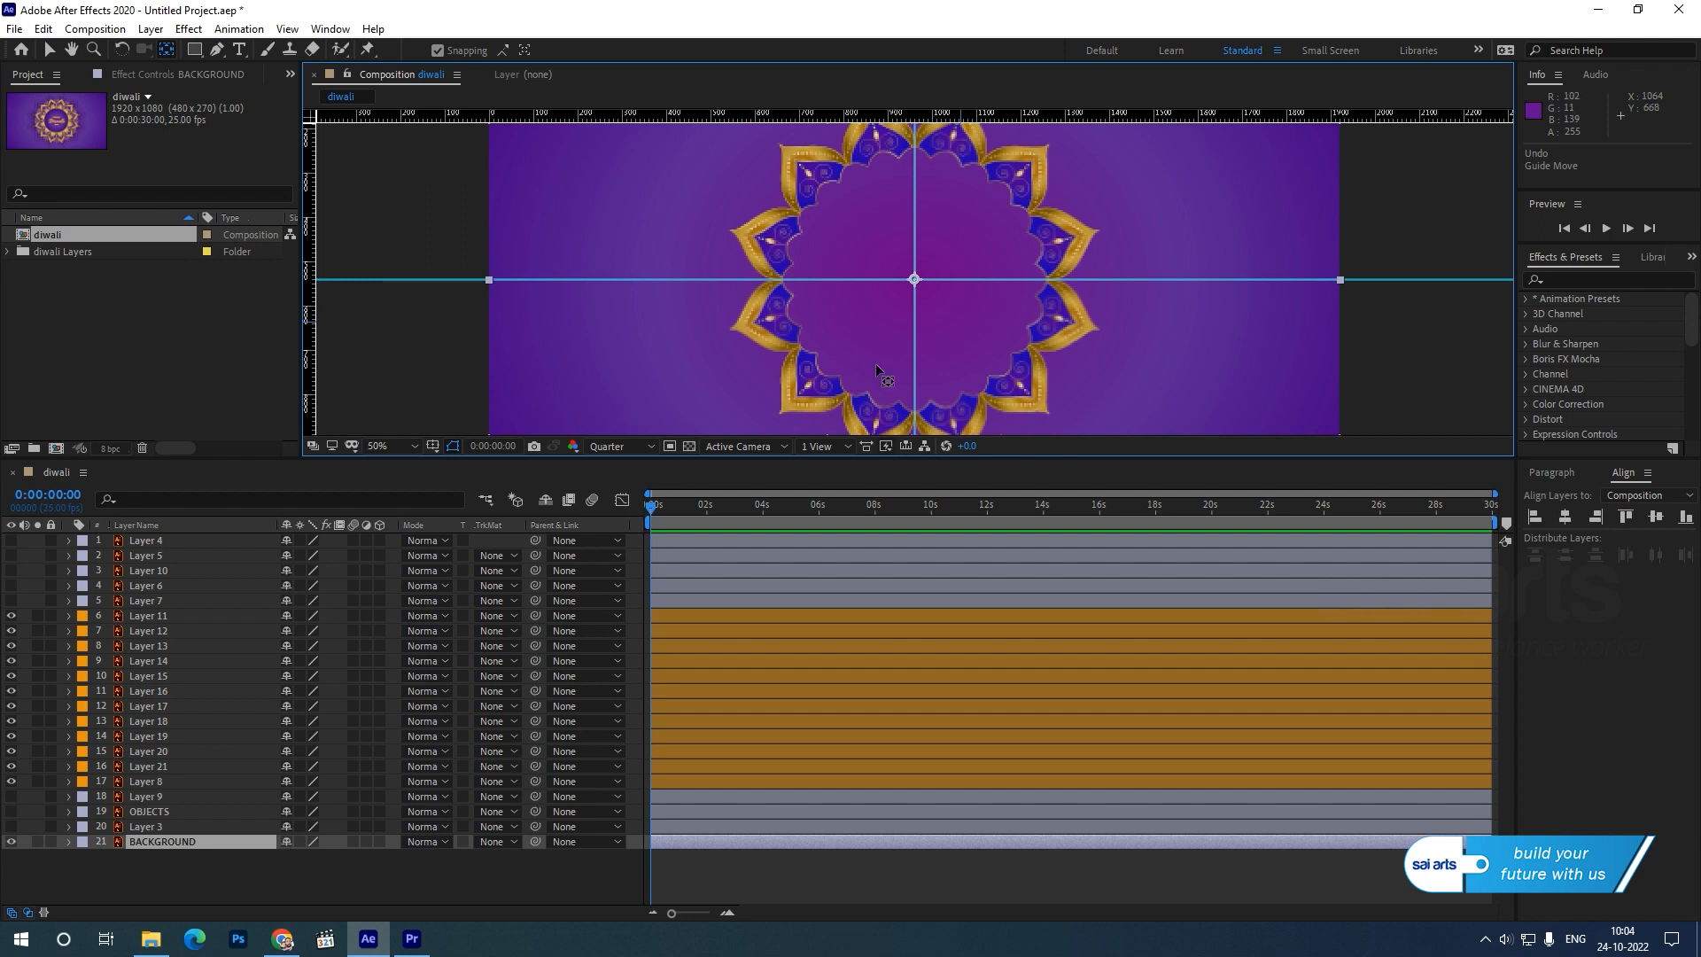
Move Layer 11's anchor point to the guide intersection with the Pan Behind tool.
click(163, 617)
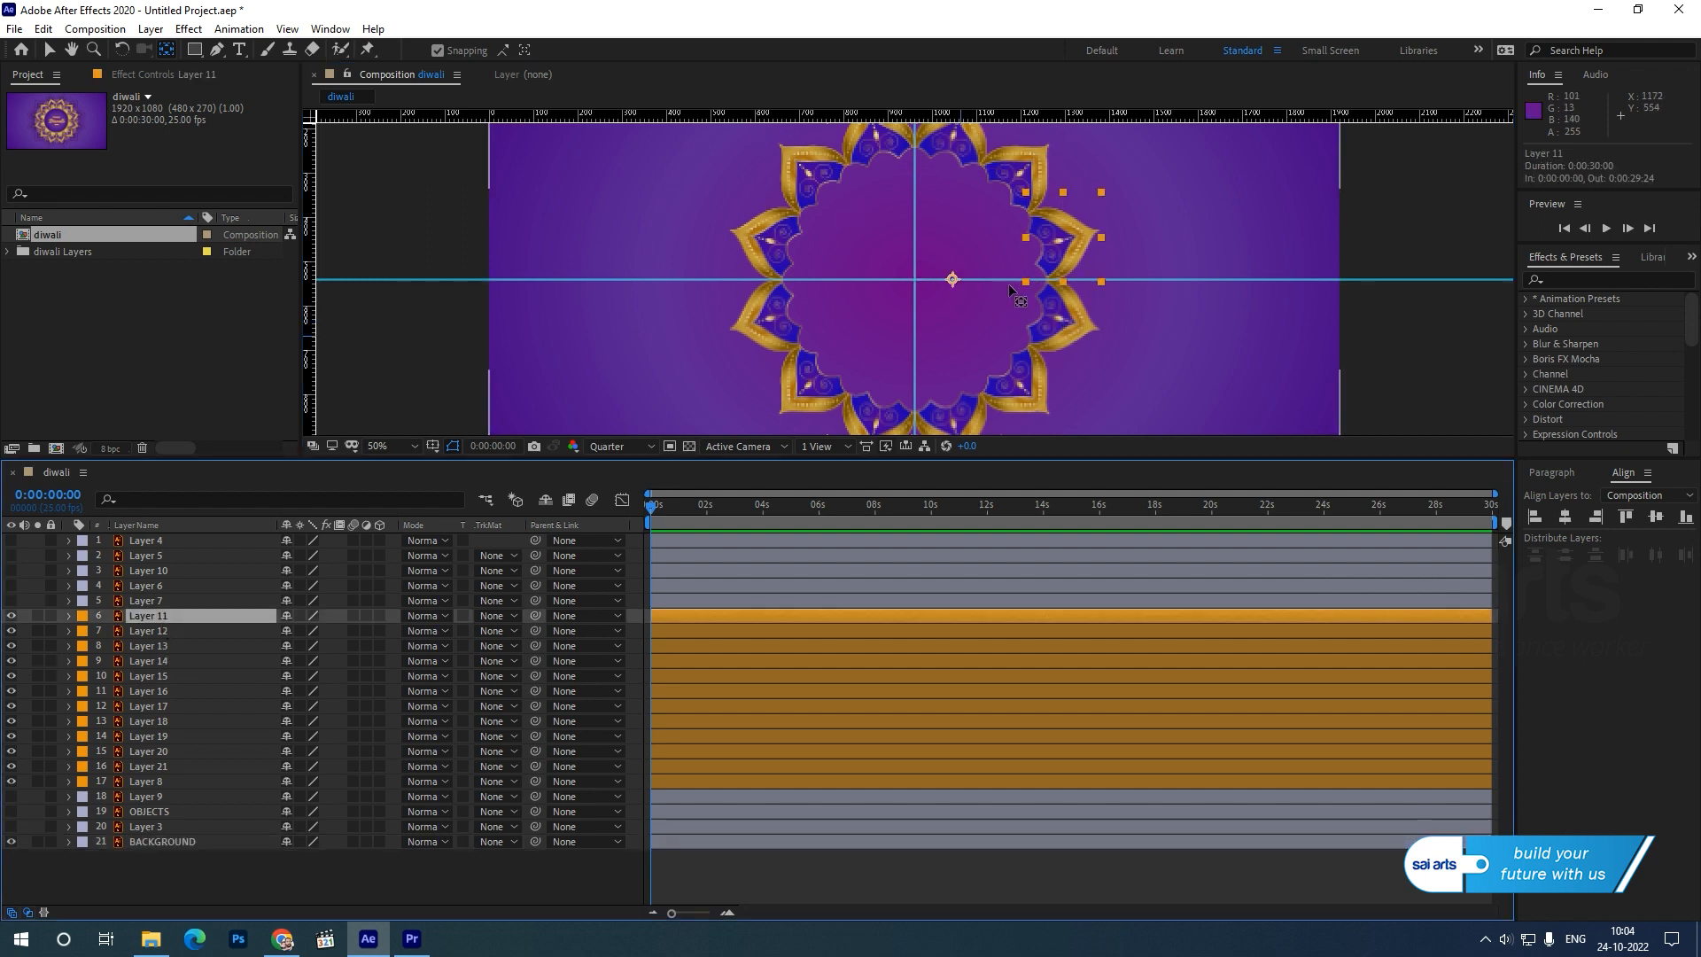
drag(964, 275, 915, 279)
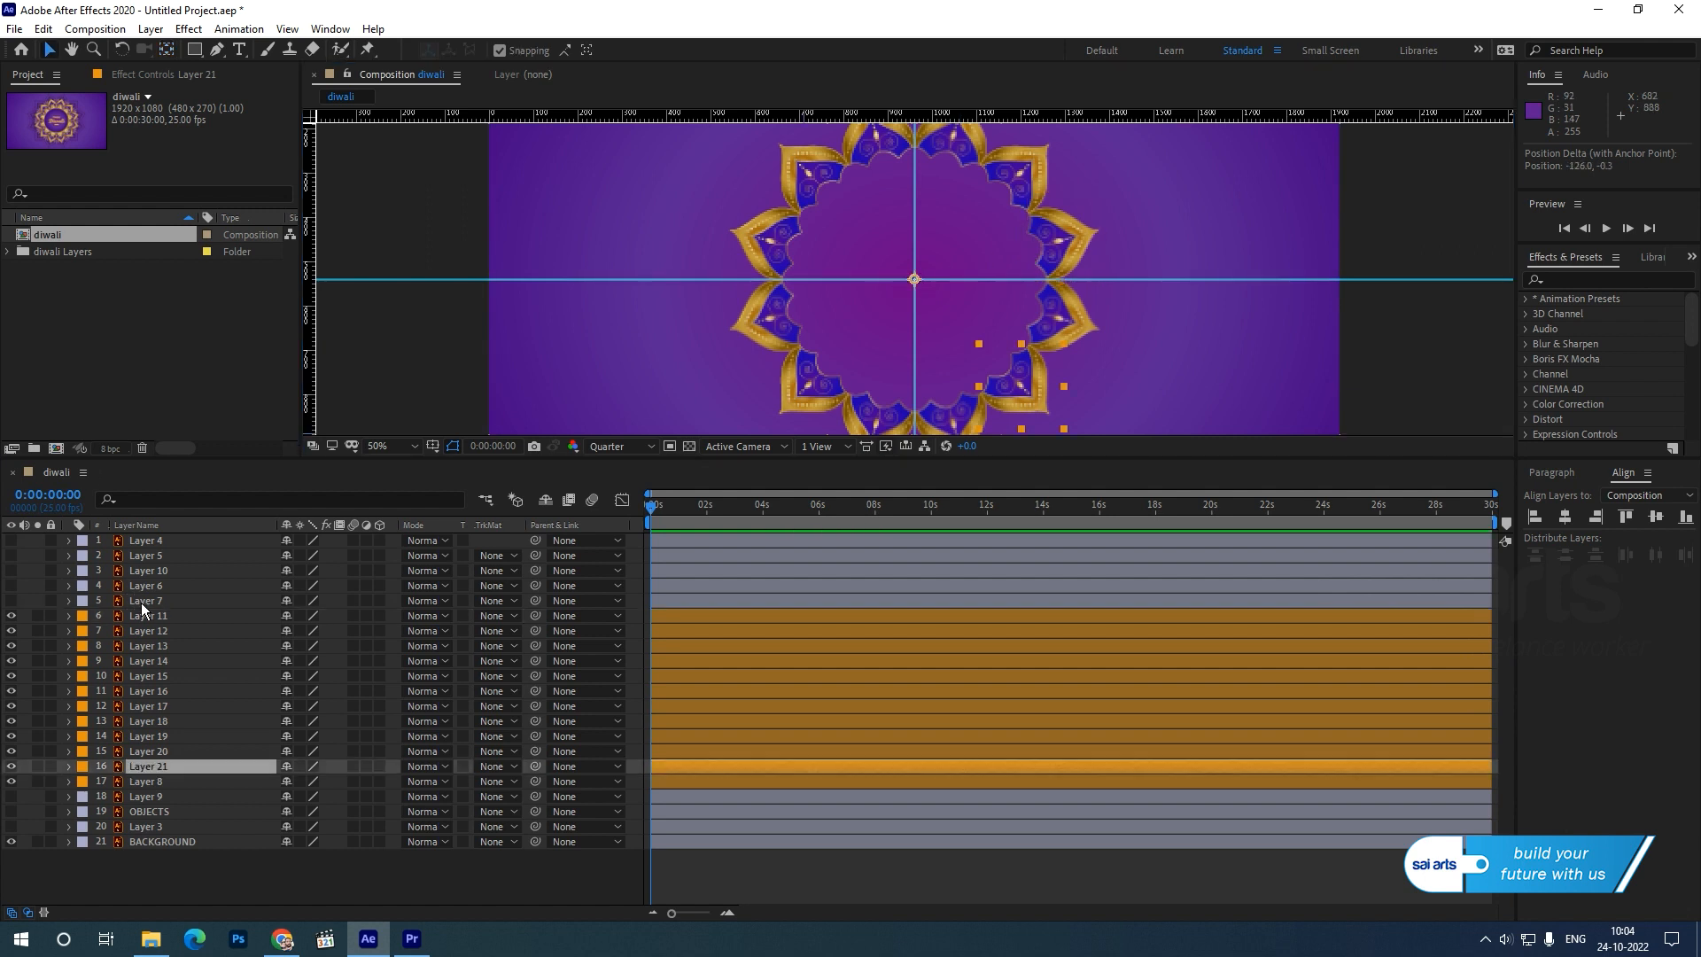
Keyframe the Scale of the twelve petal layers, Layer 11 through Layer 8, from 0% at 0 s to 100% at 2 s.
click(146, 615)
shift+click(155, 781)
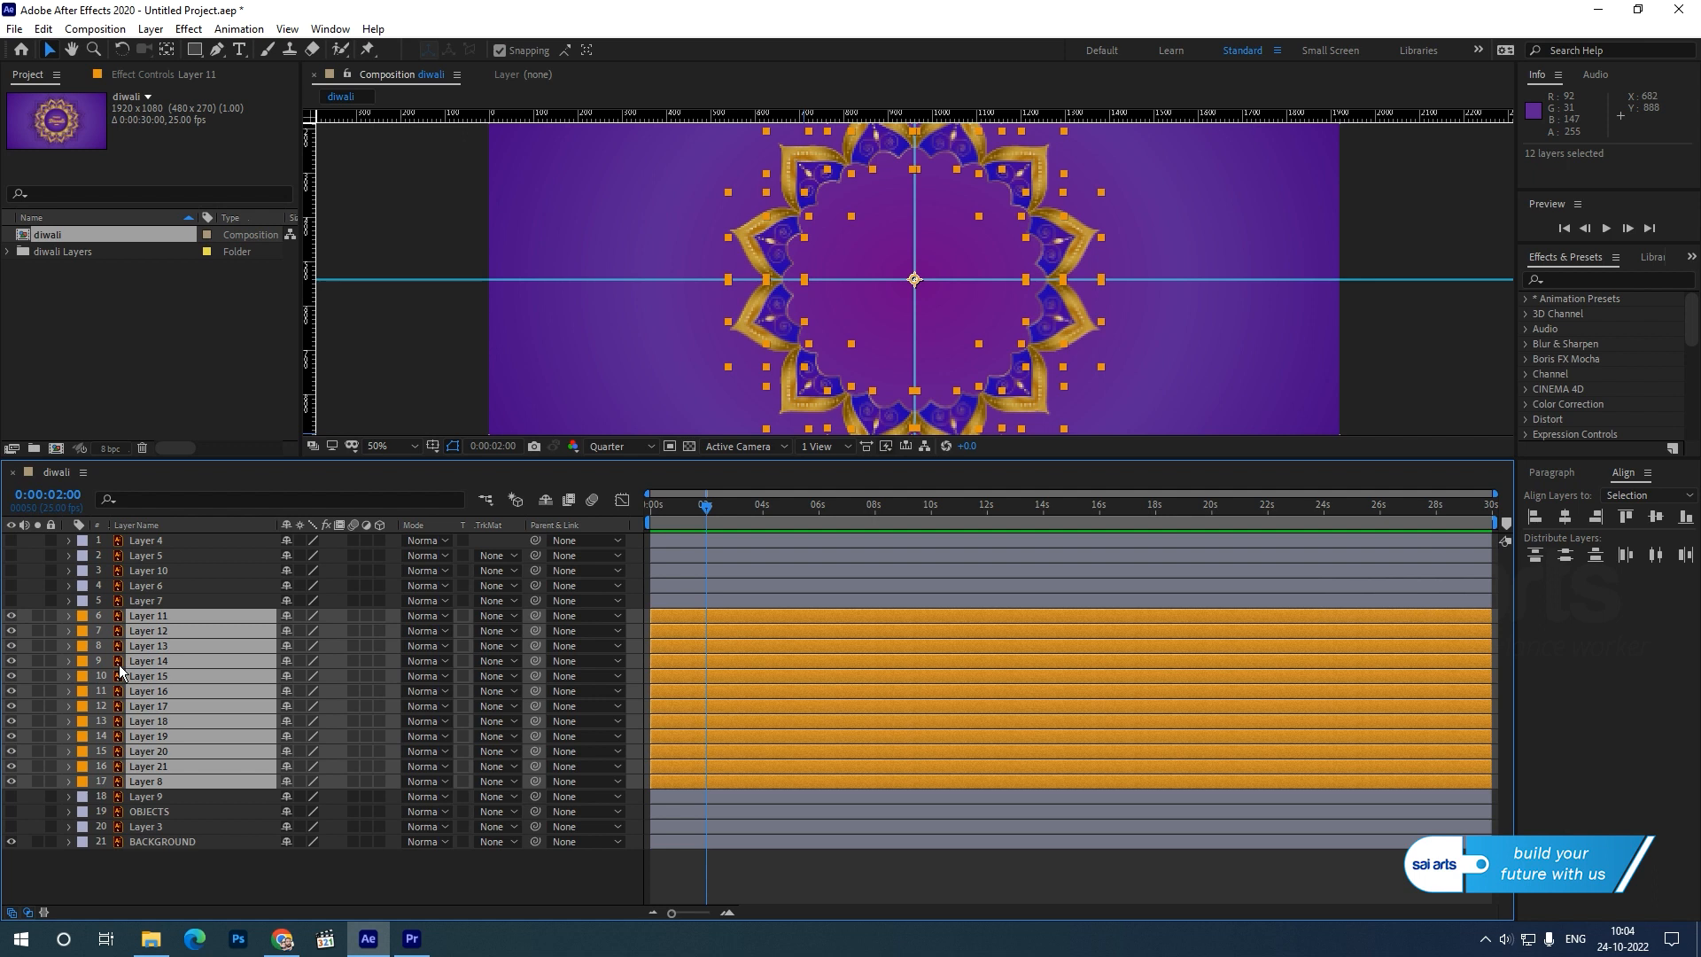
key(s)
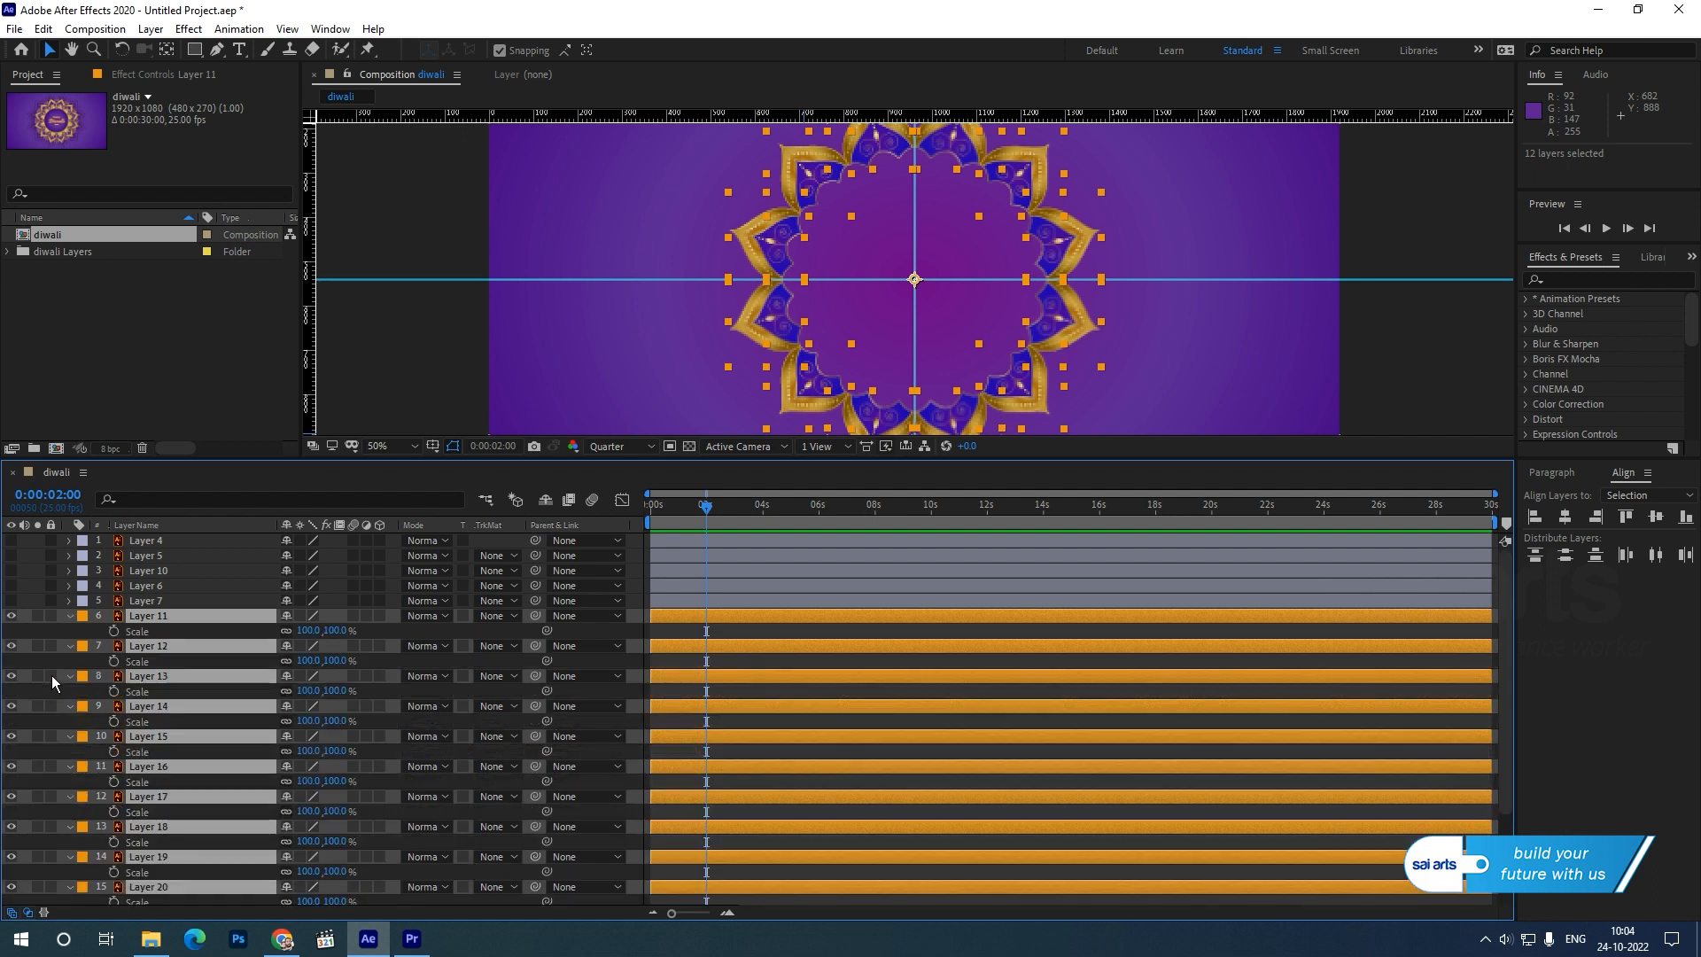
click(111, 630)
click(650, 522)
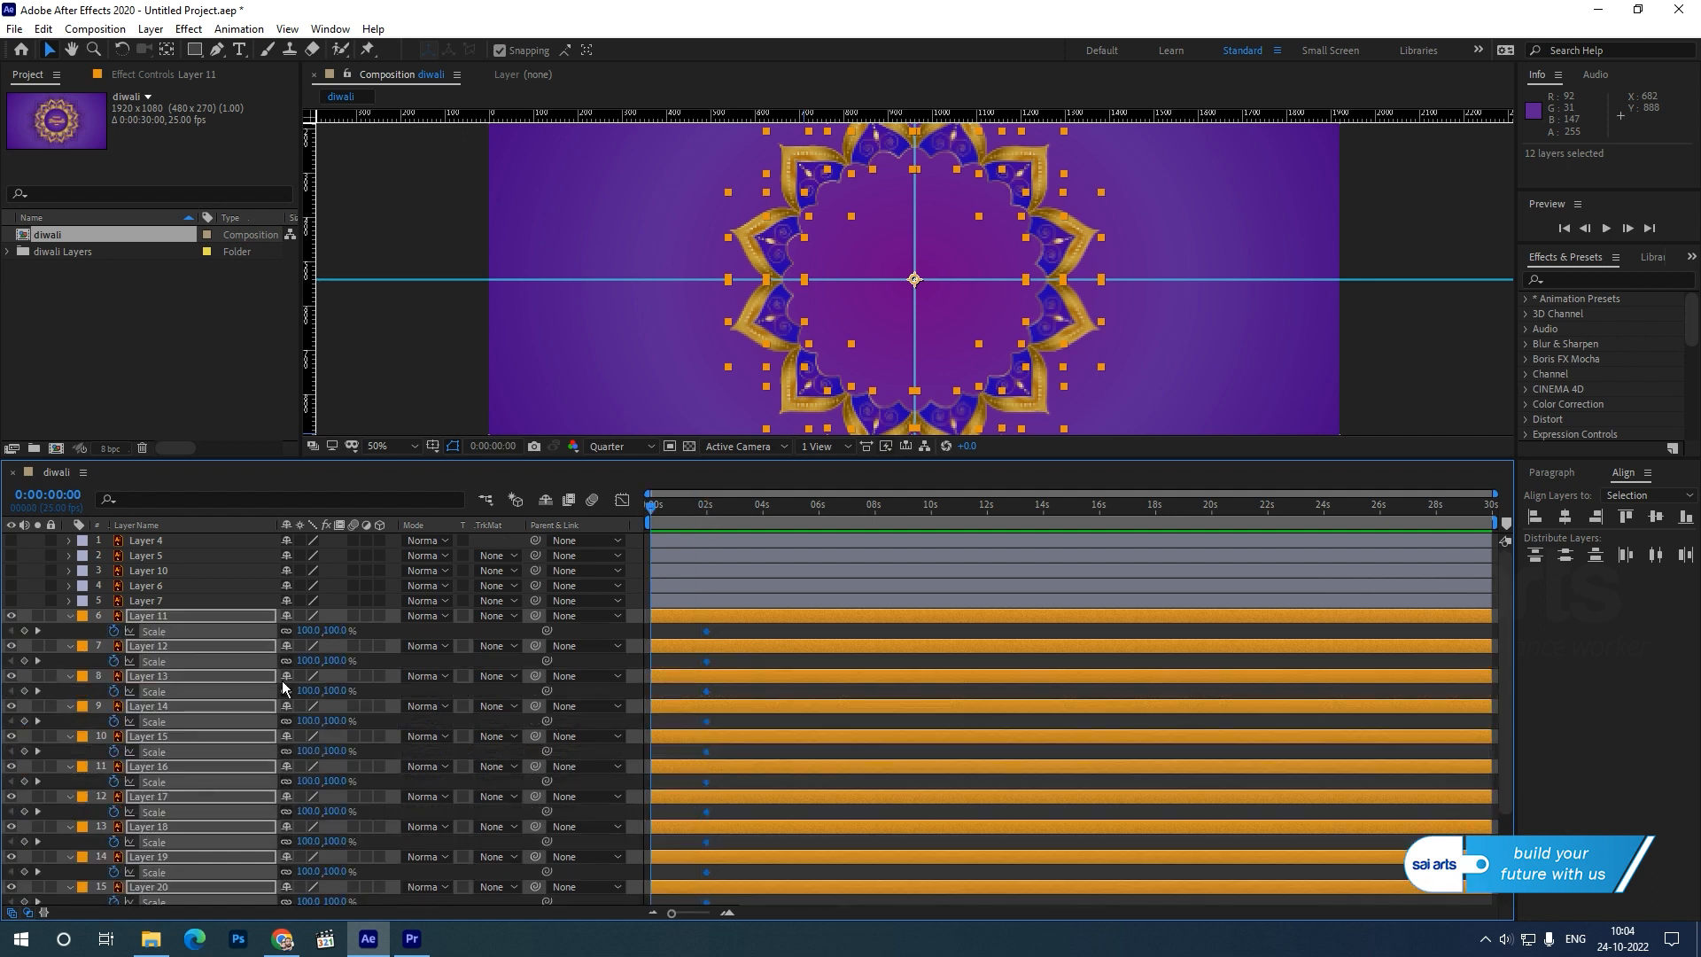
click(335, 630)
text(0)
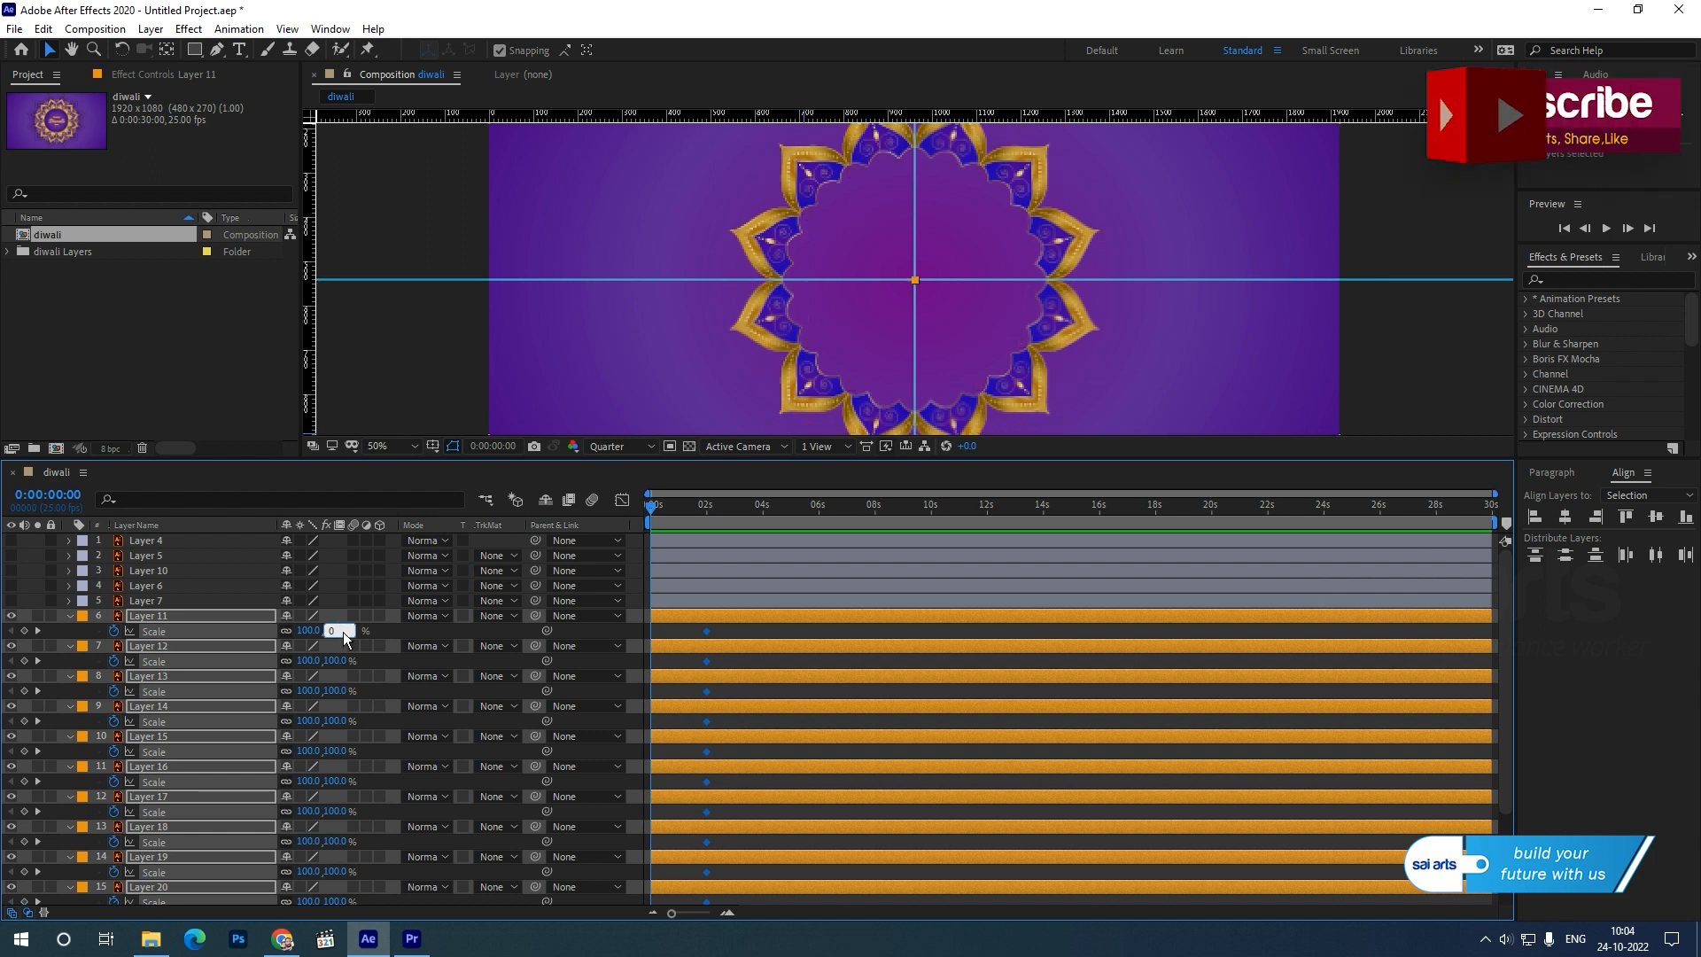
key(Return)
drag(665, 508, 618, 539)
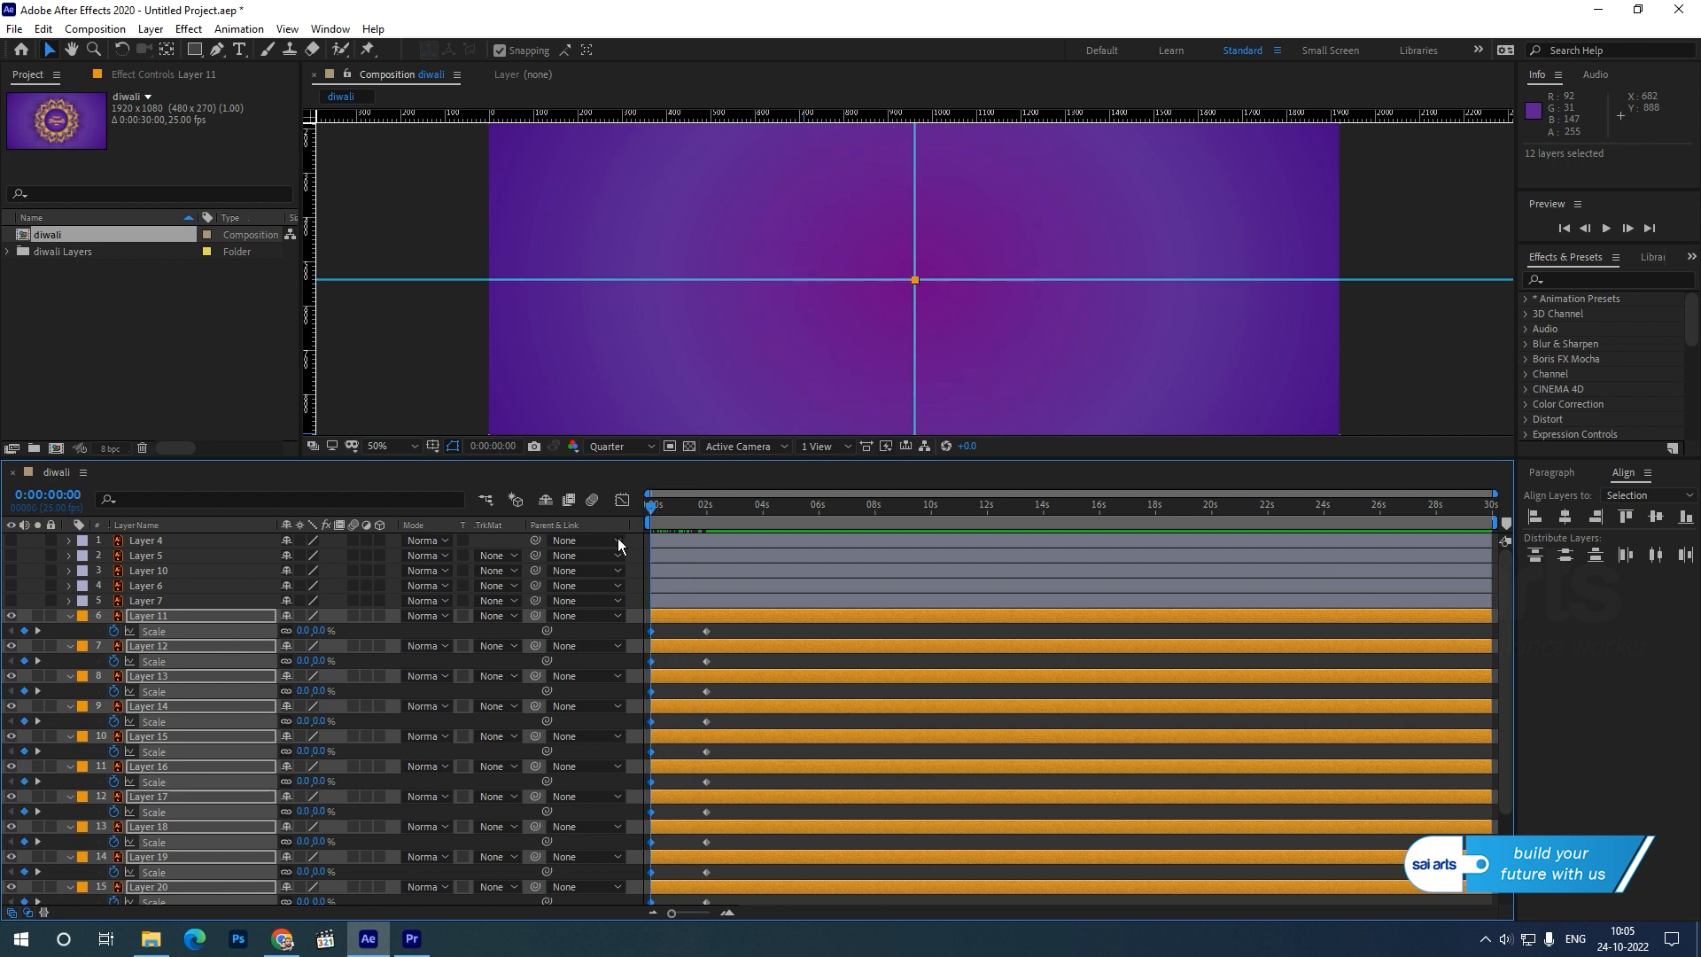
Collapse the petal layers' properties and make Layers 3, OBJECTS, 9, 7, 6, 10, 5 and 4 visible.
click(70, 616)
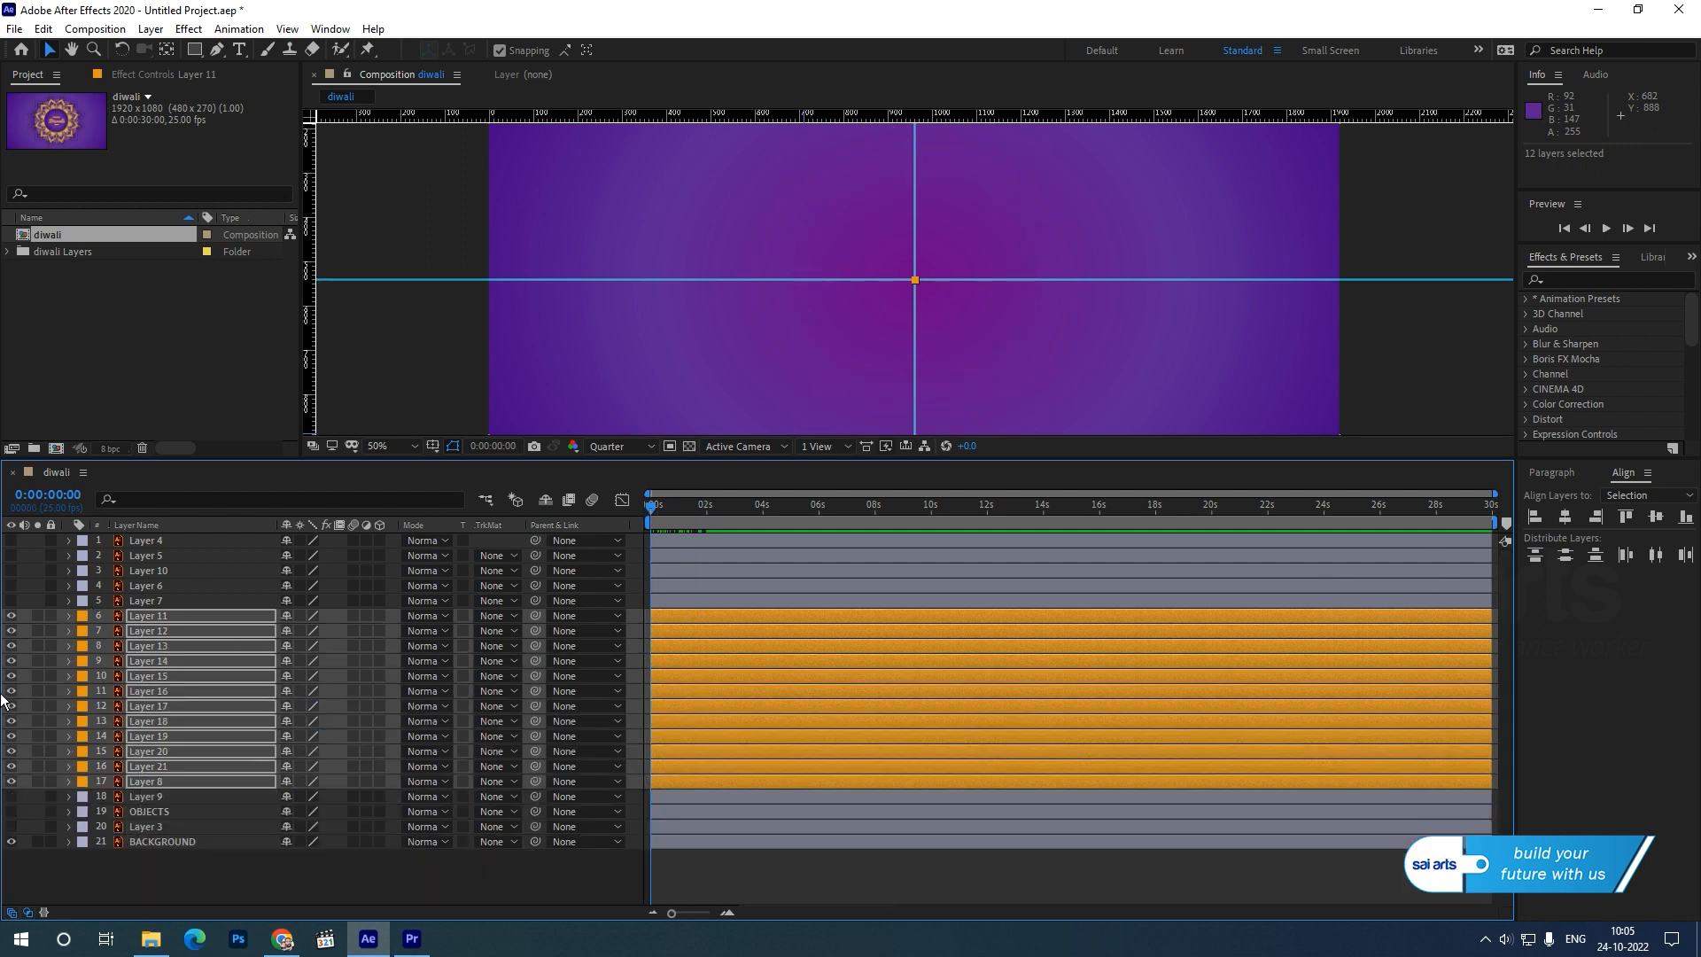
click(11, 826)
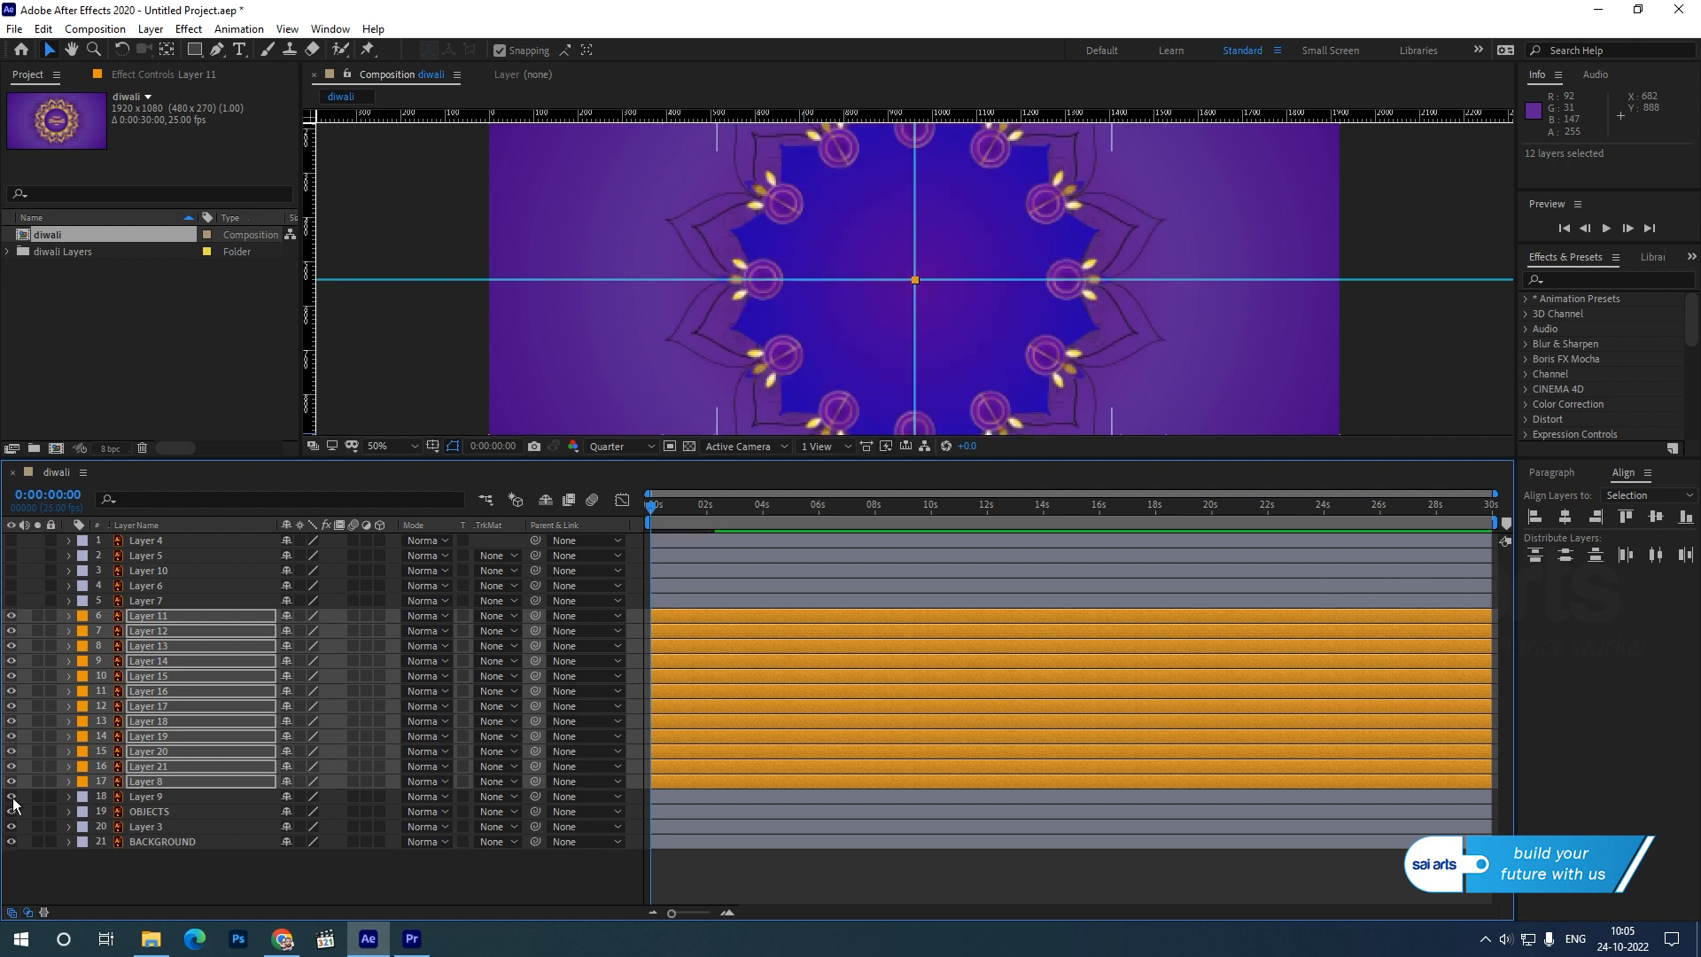
drag(11, 606, 10, 540)
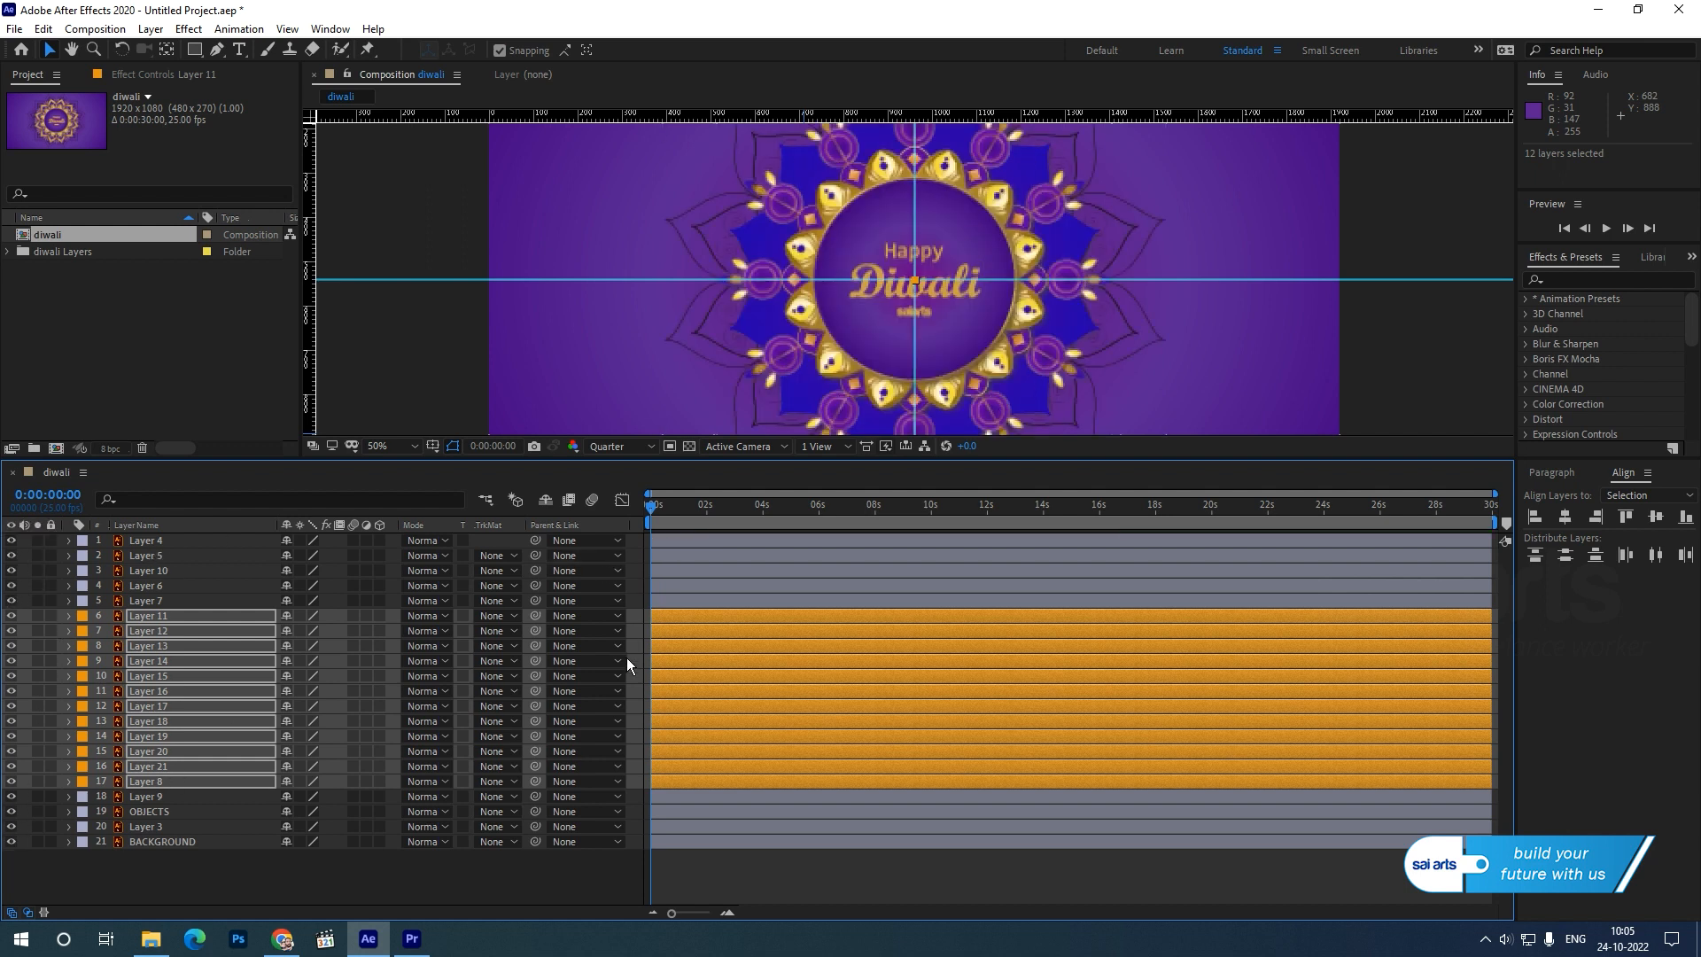
Add a 100% Scale keyframe at 2 s to Layers 4, 5, 10, 6, 7, 9, OBJECTS and 3.
drag(653, 507, 711, 525)
click(147, 542)
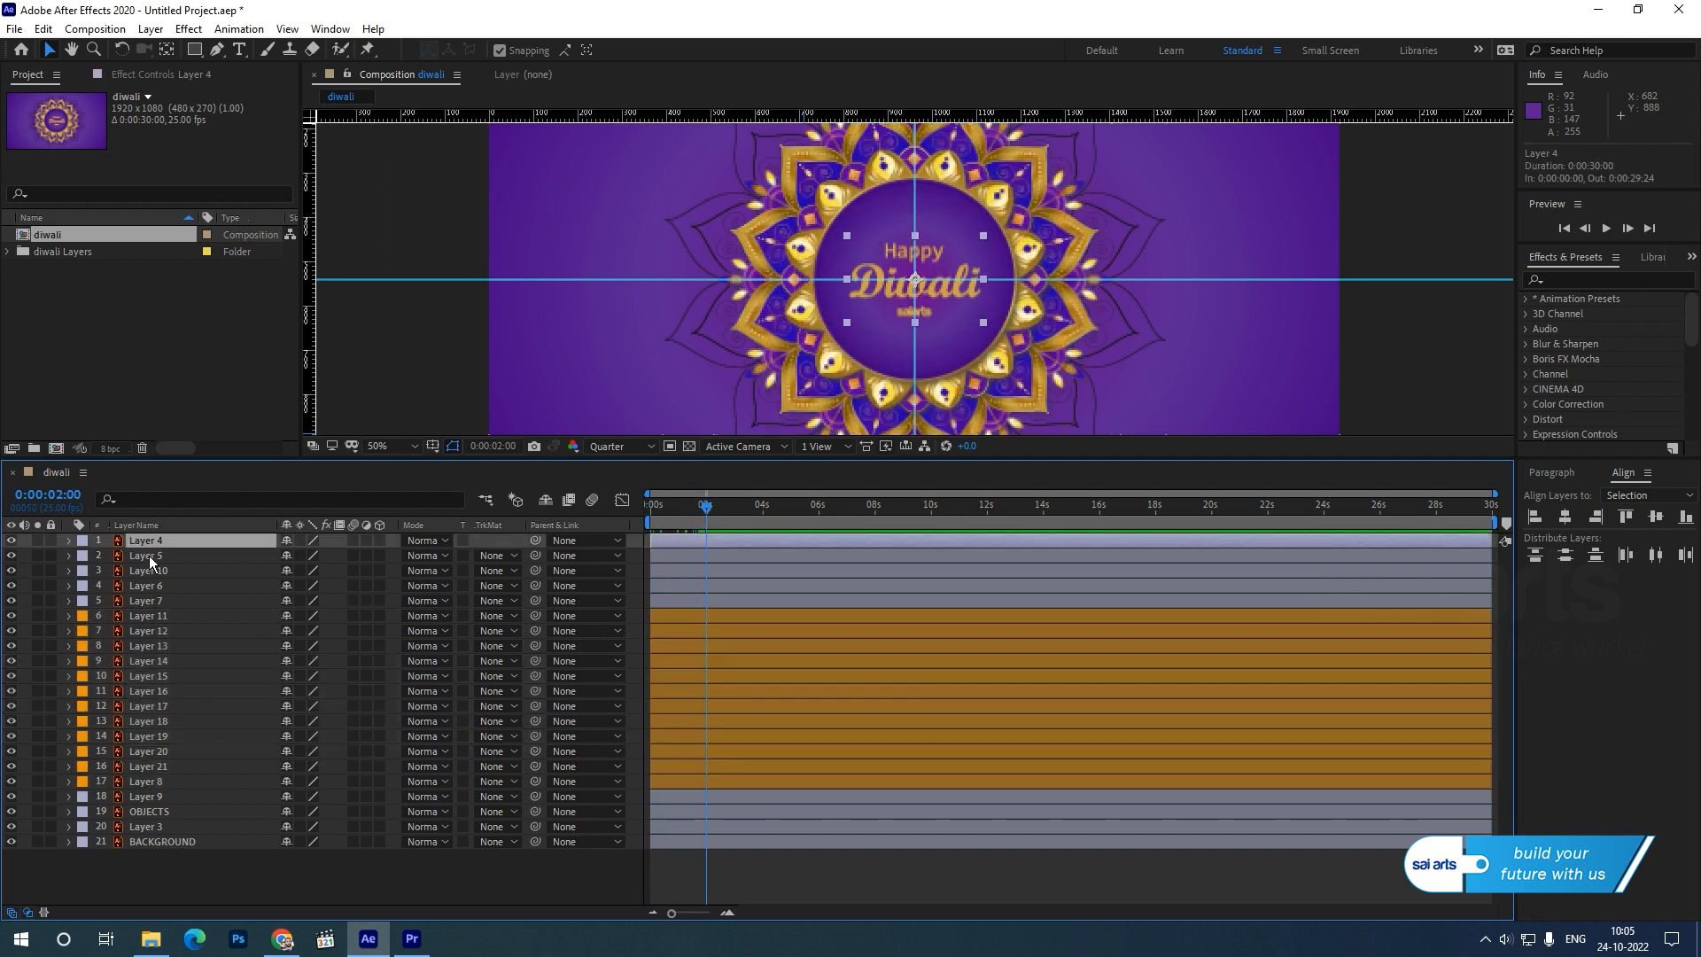
shift+click(151, 603)
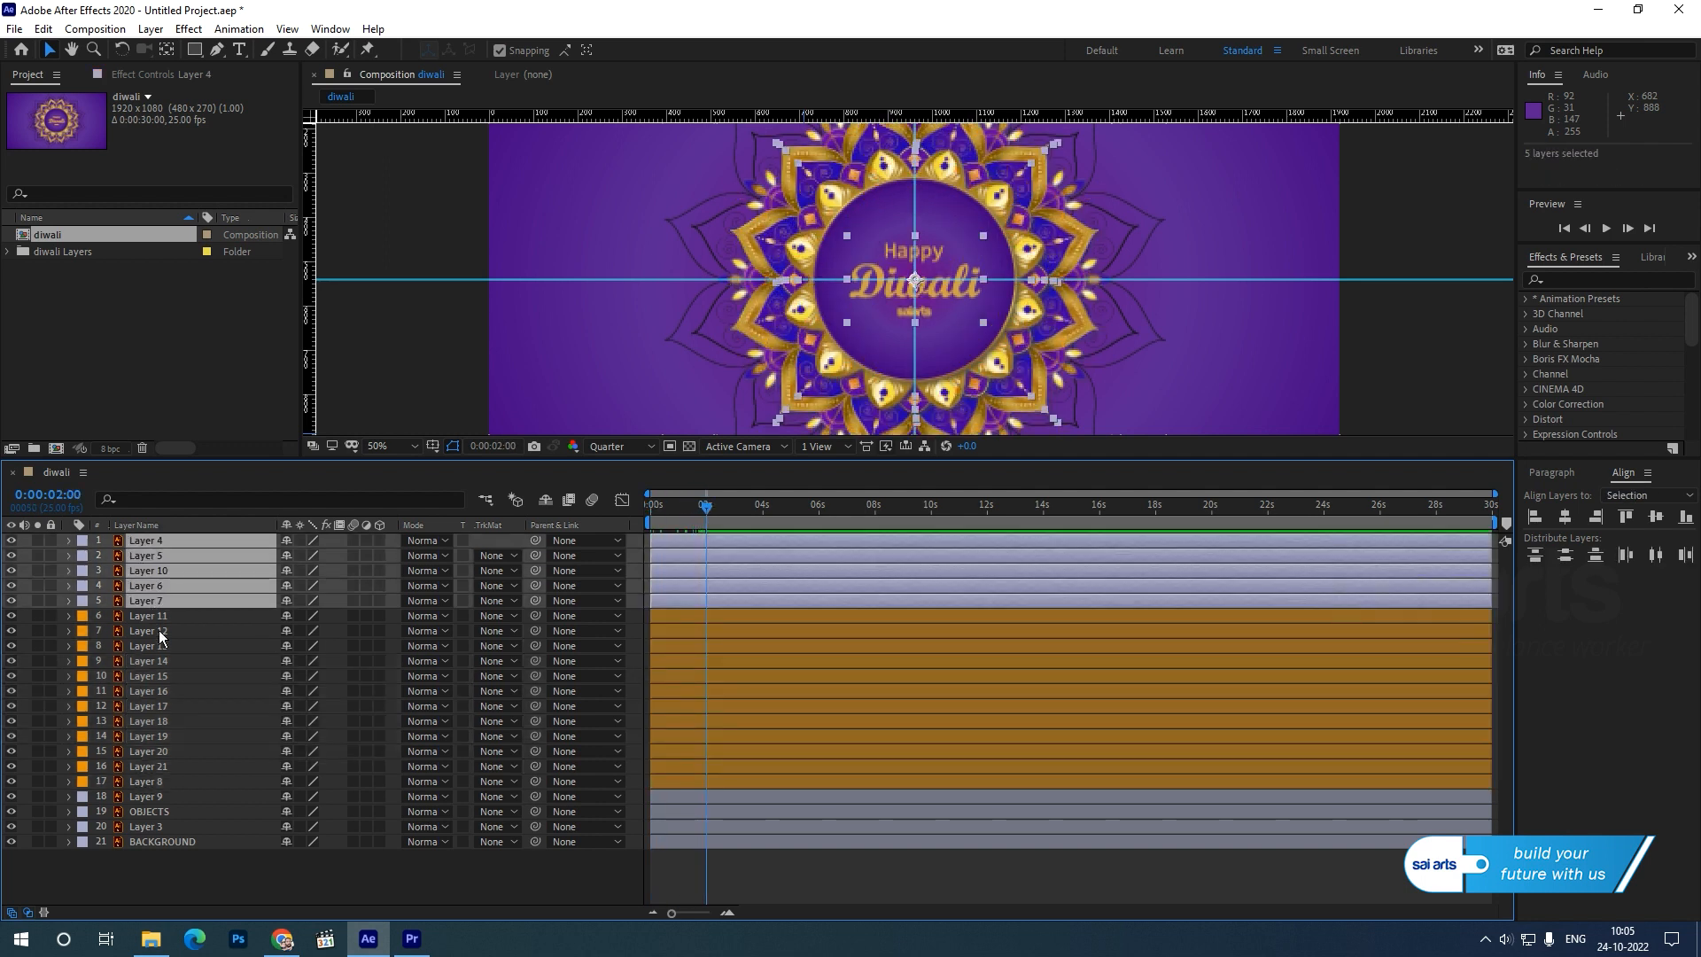
ctrl+click(141, 795)
ctrl+click(143, 812)
ctrl+click(143, 825)
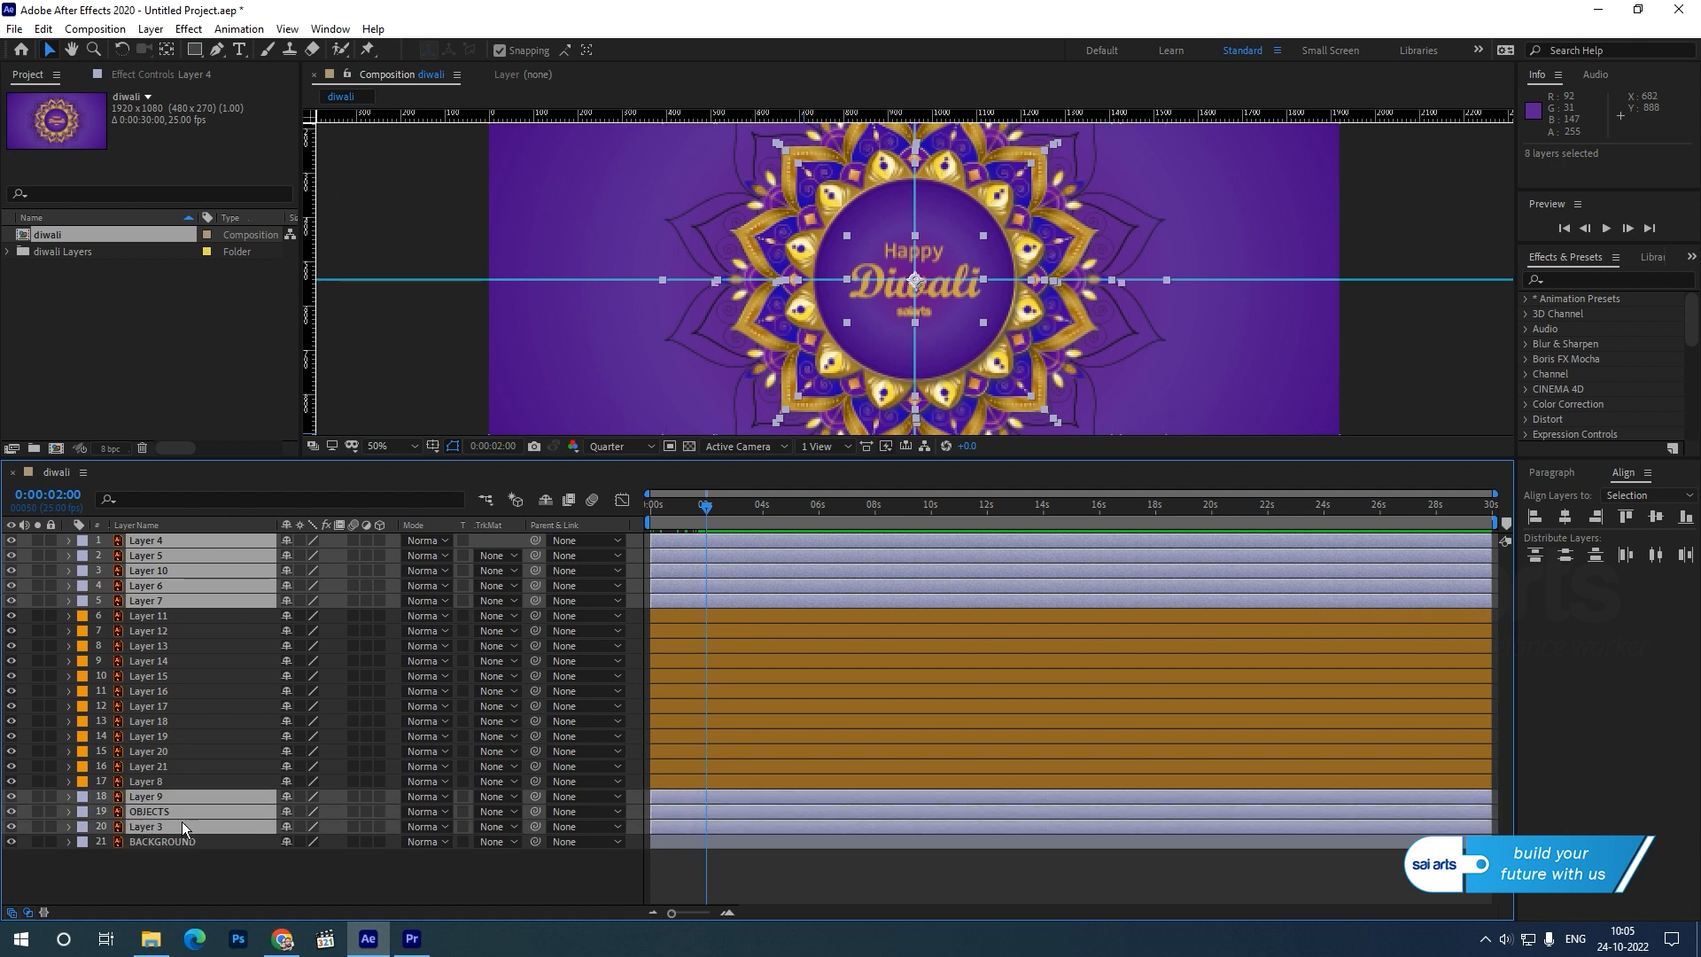
key(s)
click(113, 646)
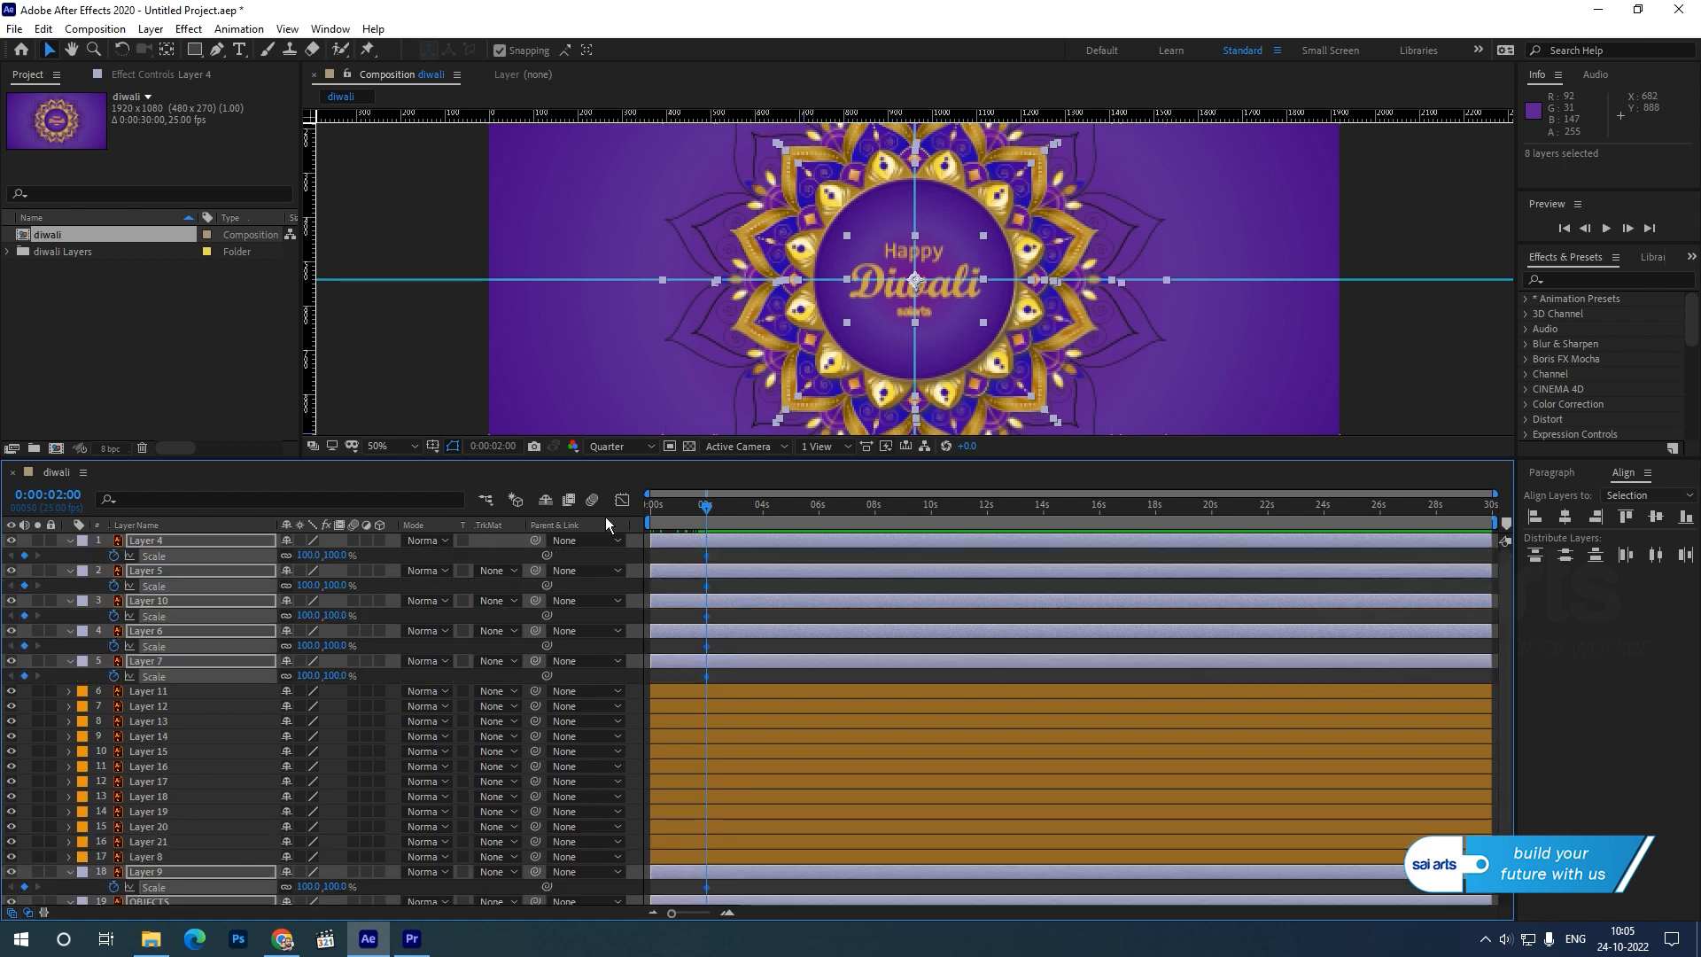
Set the Scale of the selected non-petal artwork layers to 0% at 0 s.
drag(706, 512, 519, 514)
click(337, 554)
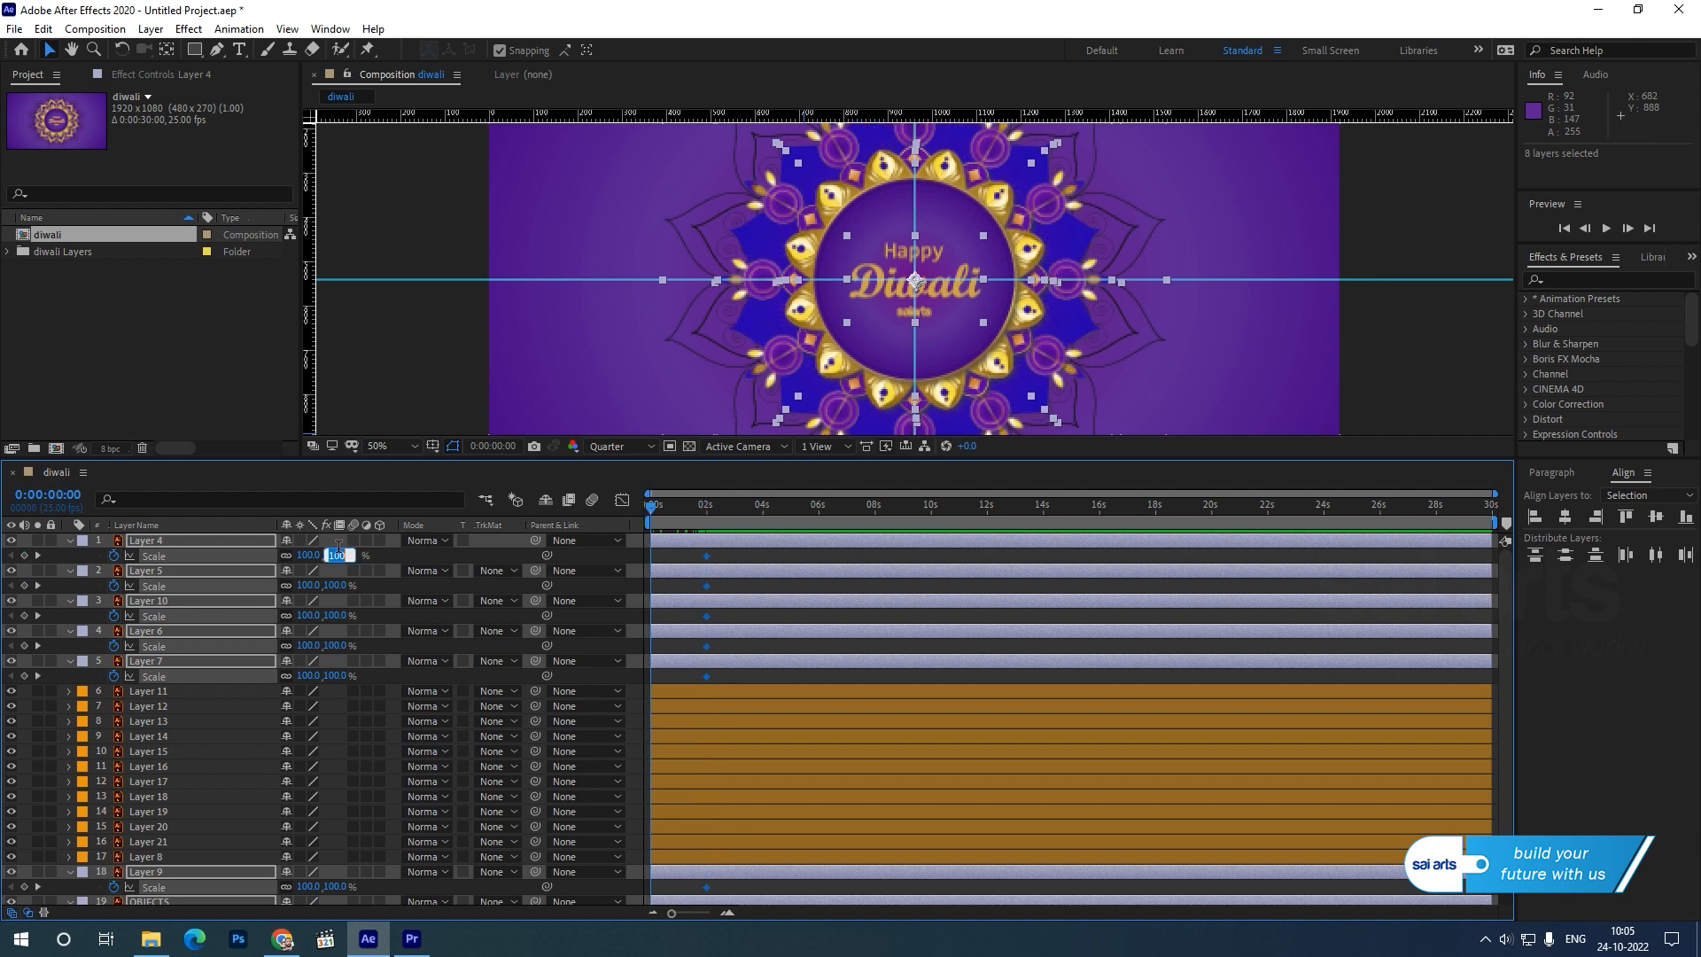
text(0)
key(Return)
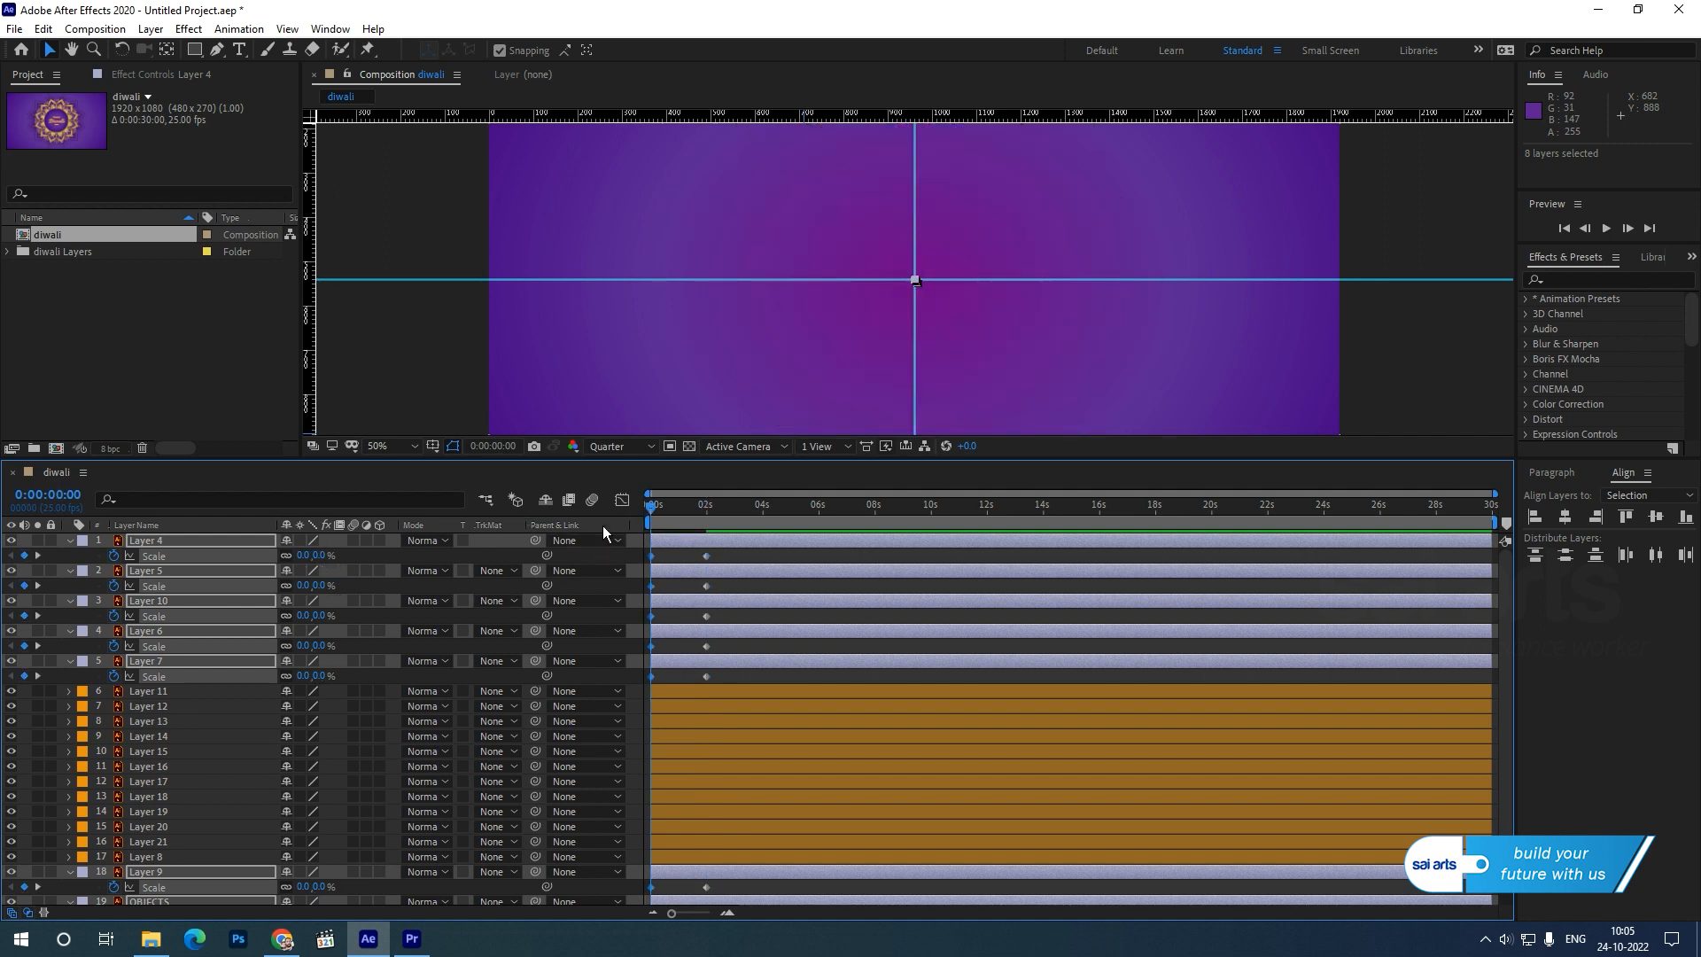
Preview the whole mandala's scale-up animation, and collapse and deselect the layers.
key(space)
key(space)
drag(661, 514, 693, 514)
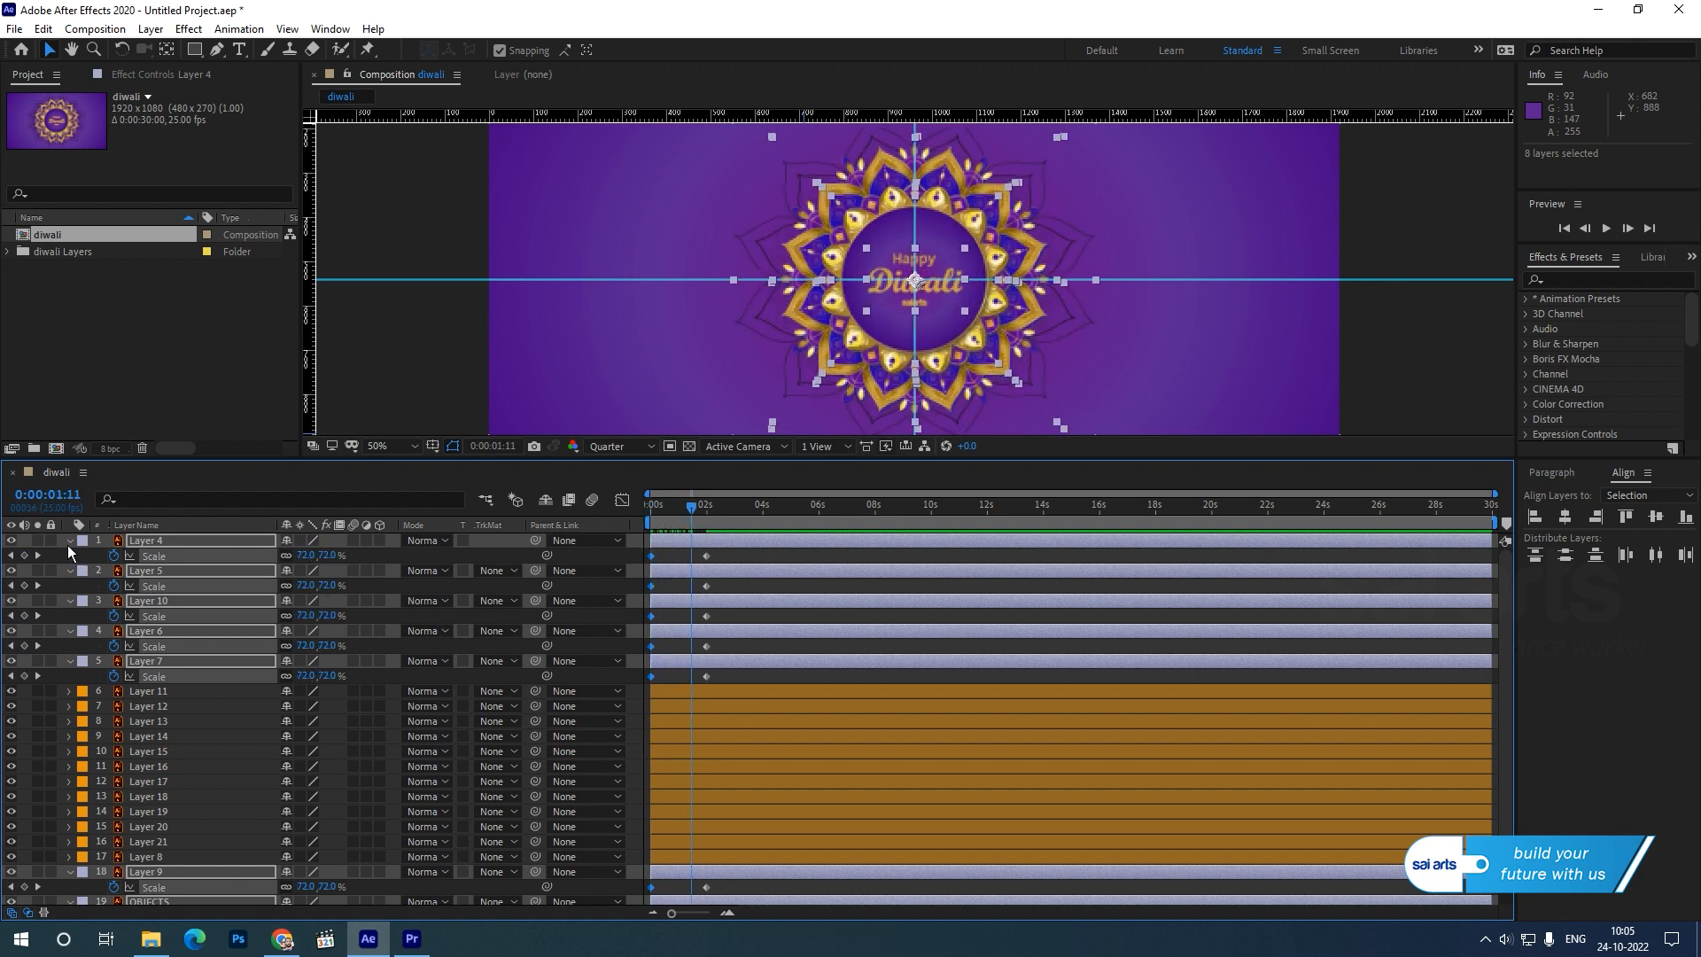
click(68, 543)
click(183, 871)
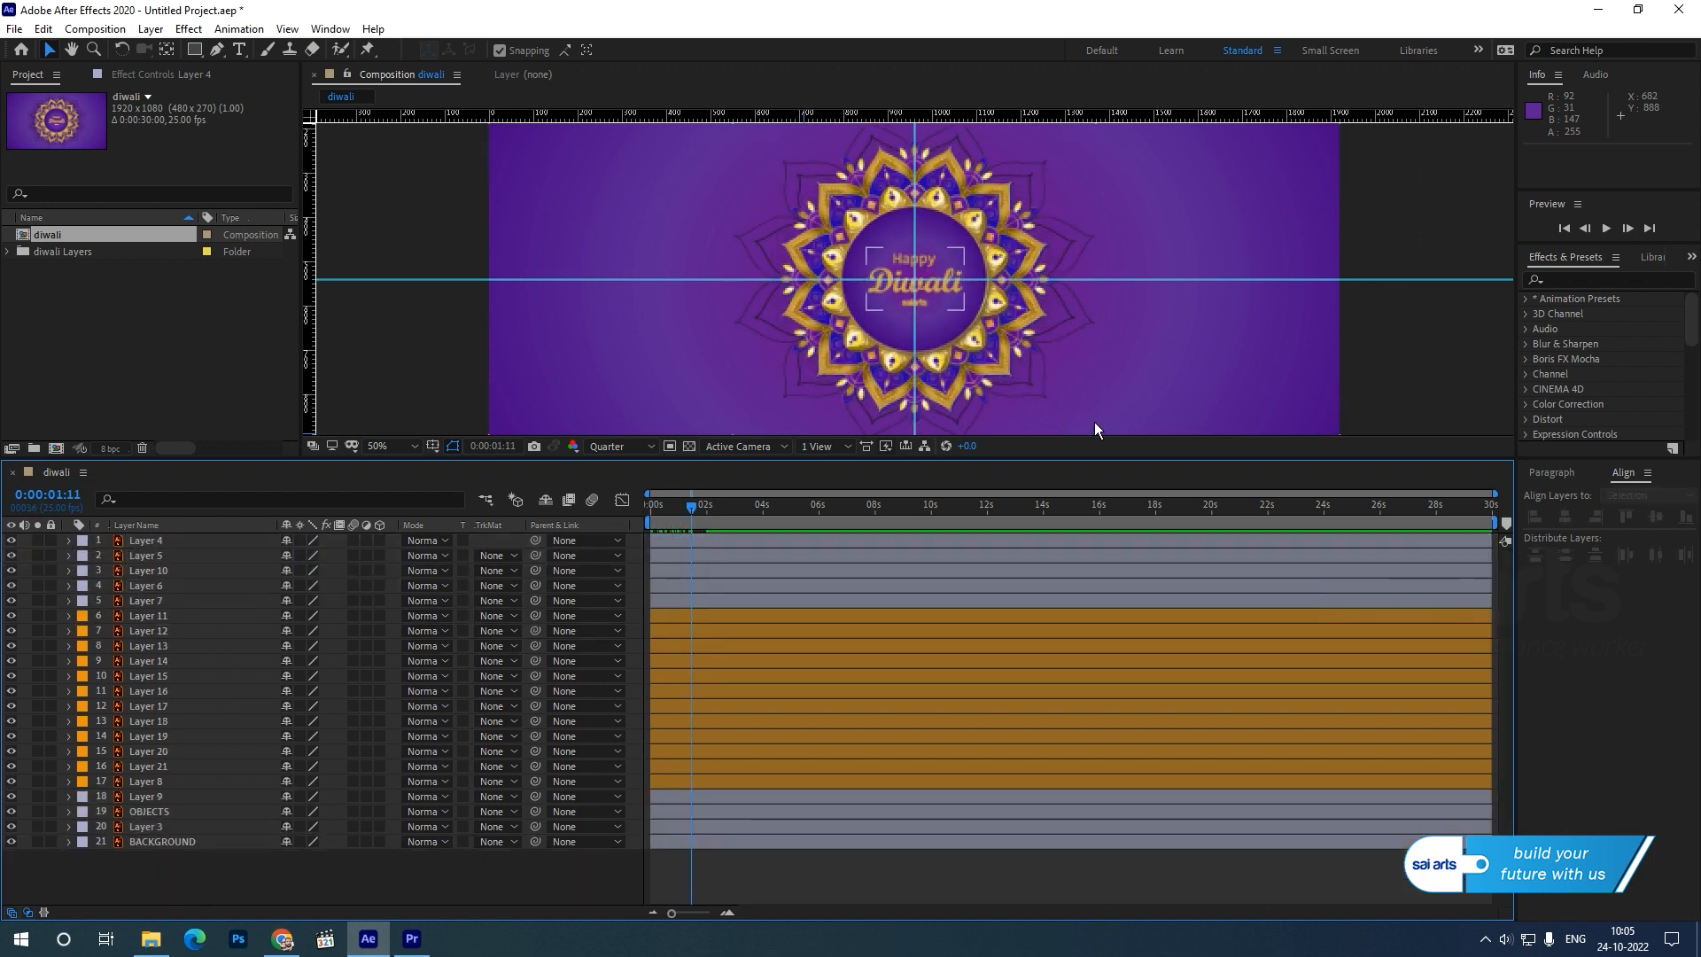
click(1439, 381)
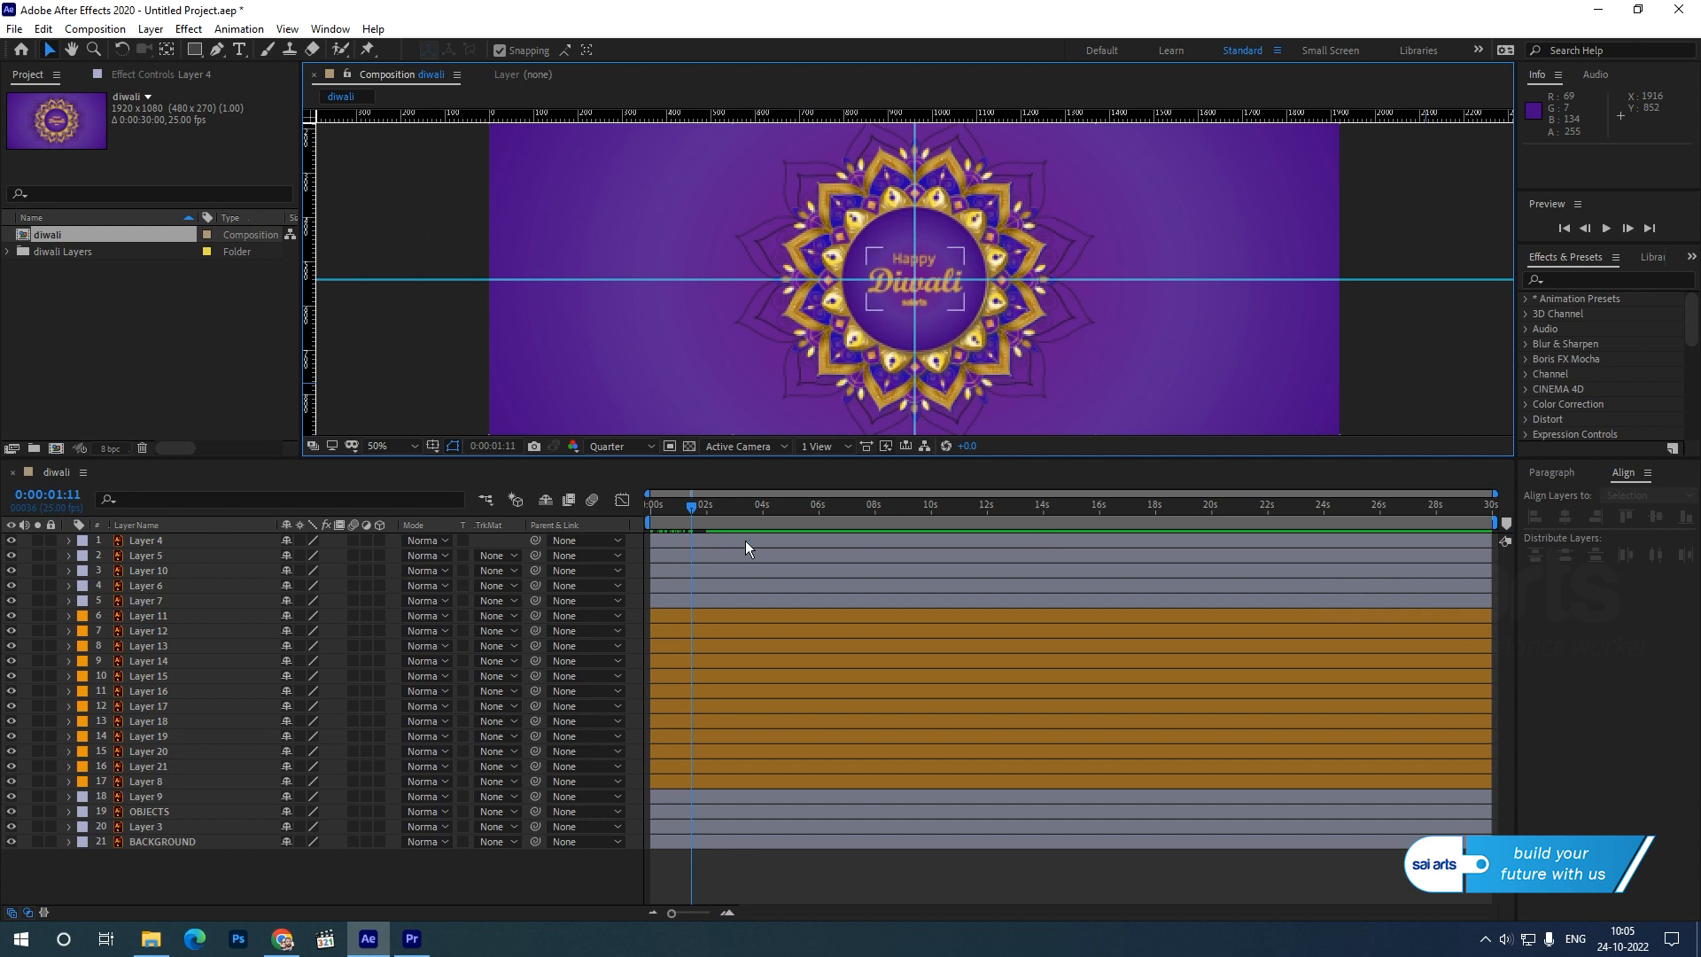
Offset Layers 4, 5, 10, 6 and 7 in time to start progressively earlier, from about 6 s down to about 4.8 s.
drag(750, 542, 917, 550)
drag(785, 560, 942, 554)
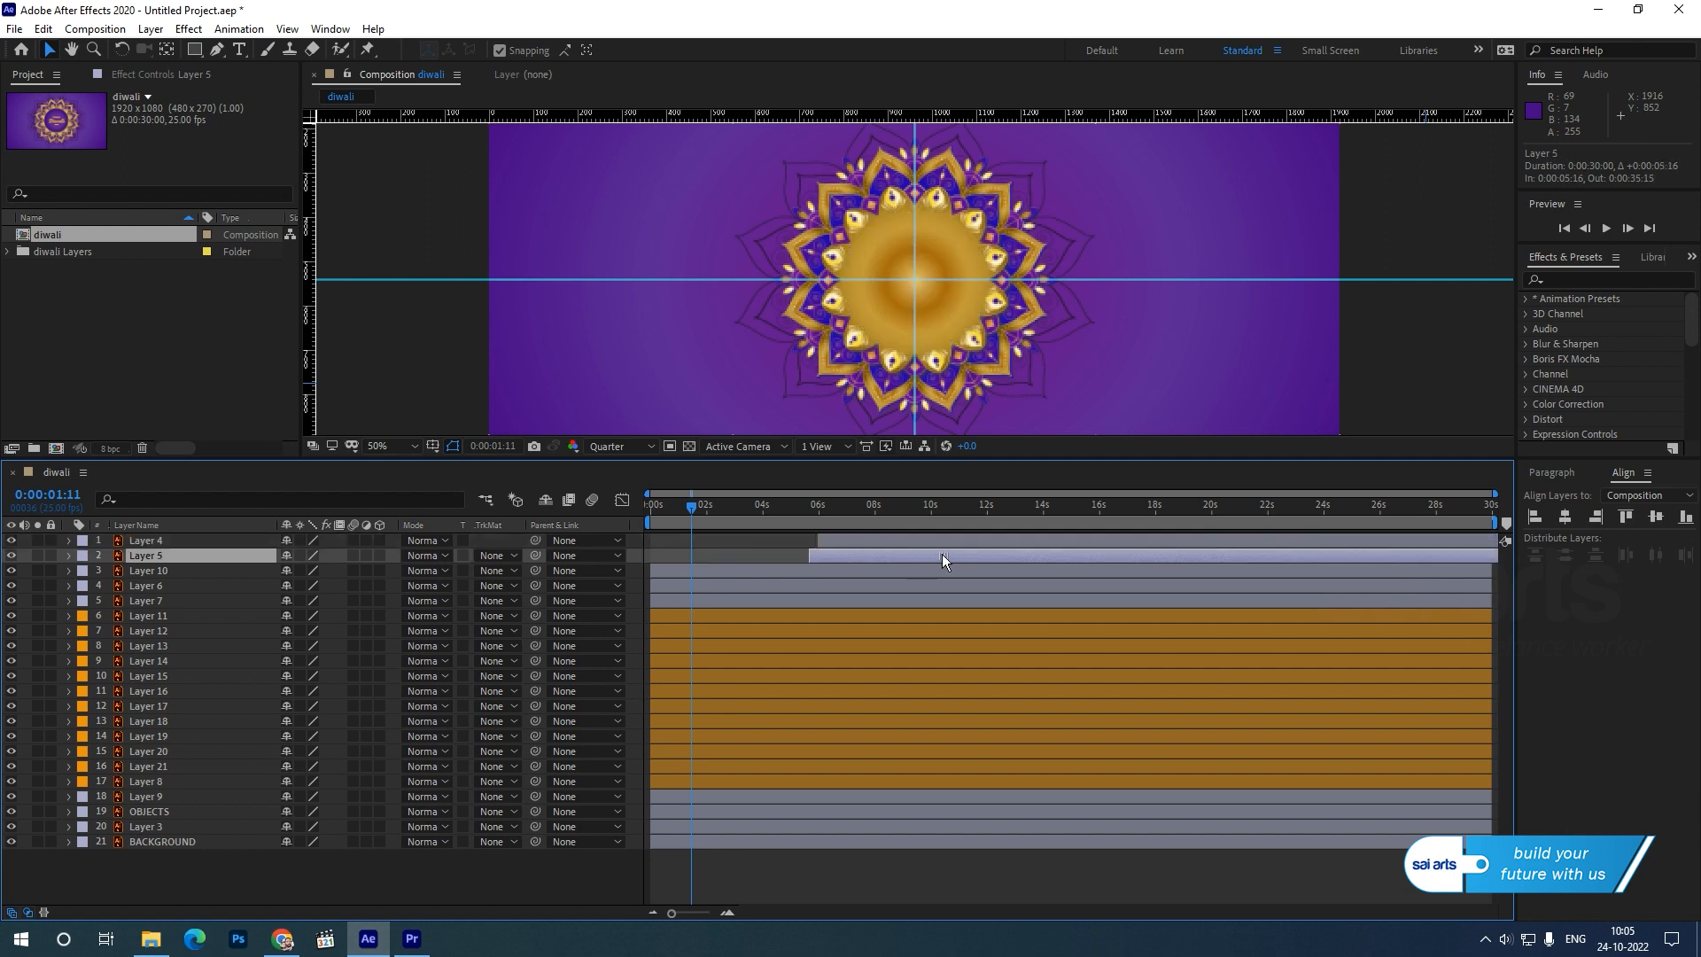
drag(791, 569, 943, 567)
drag(783, 586, 928, 584)
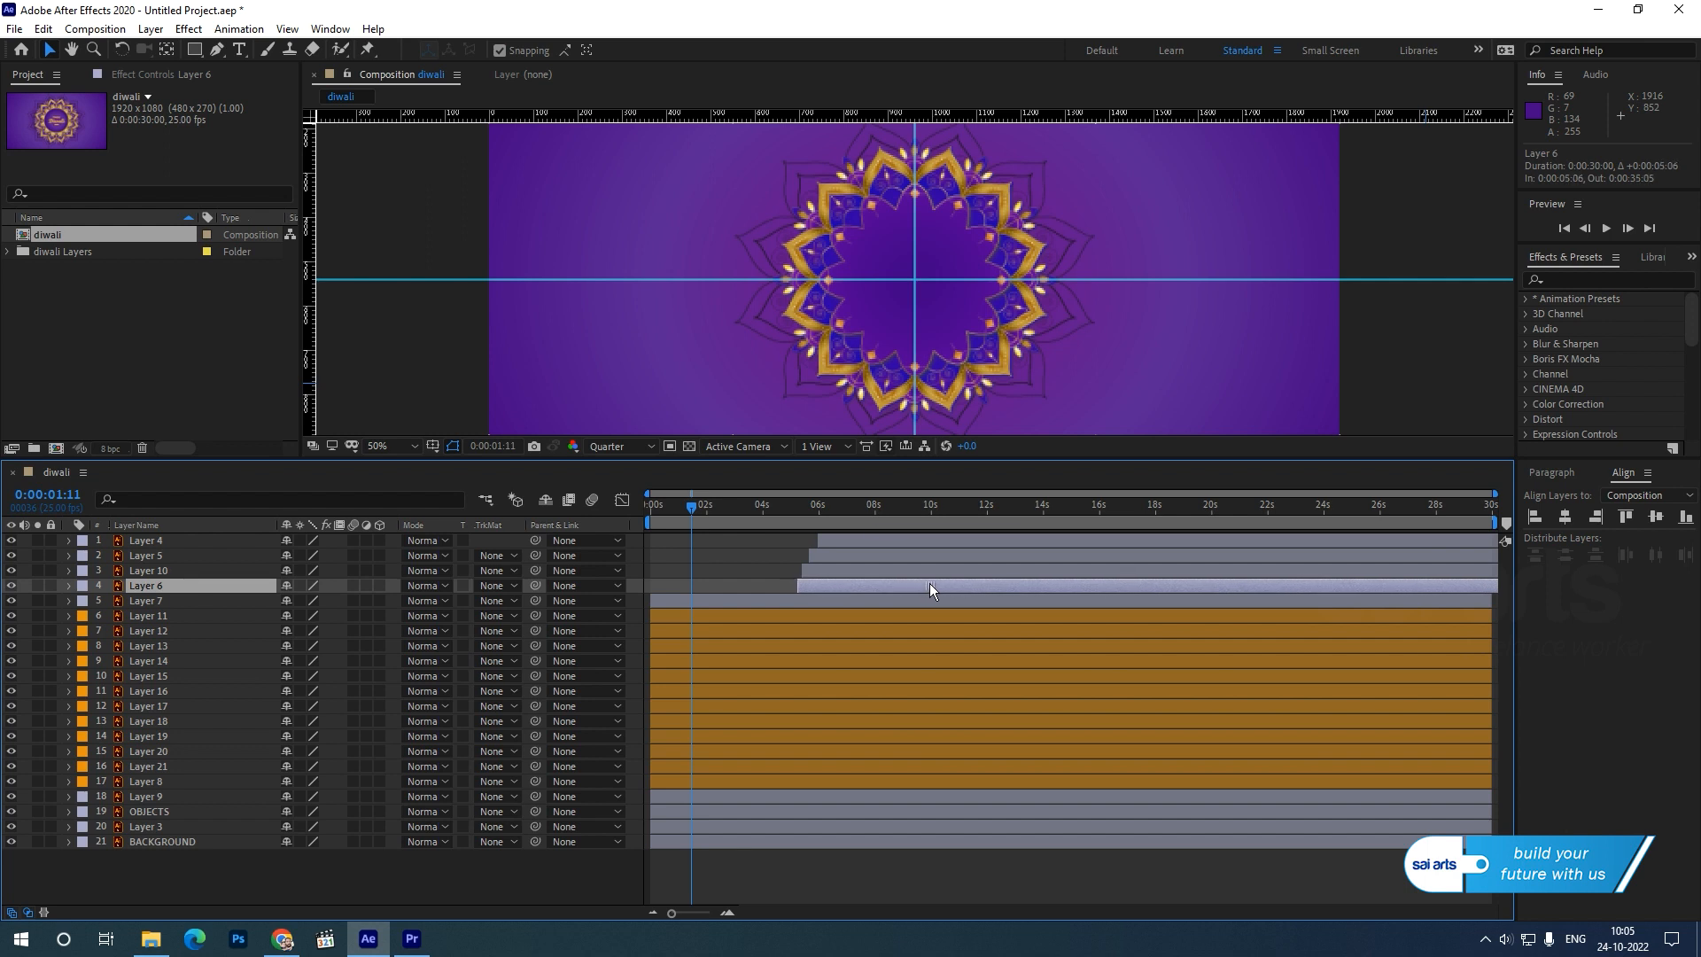
drag(800, 602, 891, 598)
Offset petal Layers 11, 12, 13 and 14 to start progressively earlier, from about 4.5 s down to about 3.7 s.
drag(772, 619, 884, 610)
drag(755, 631, 873, 625)
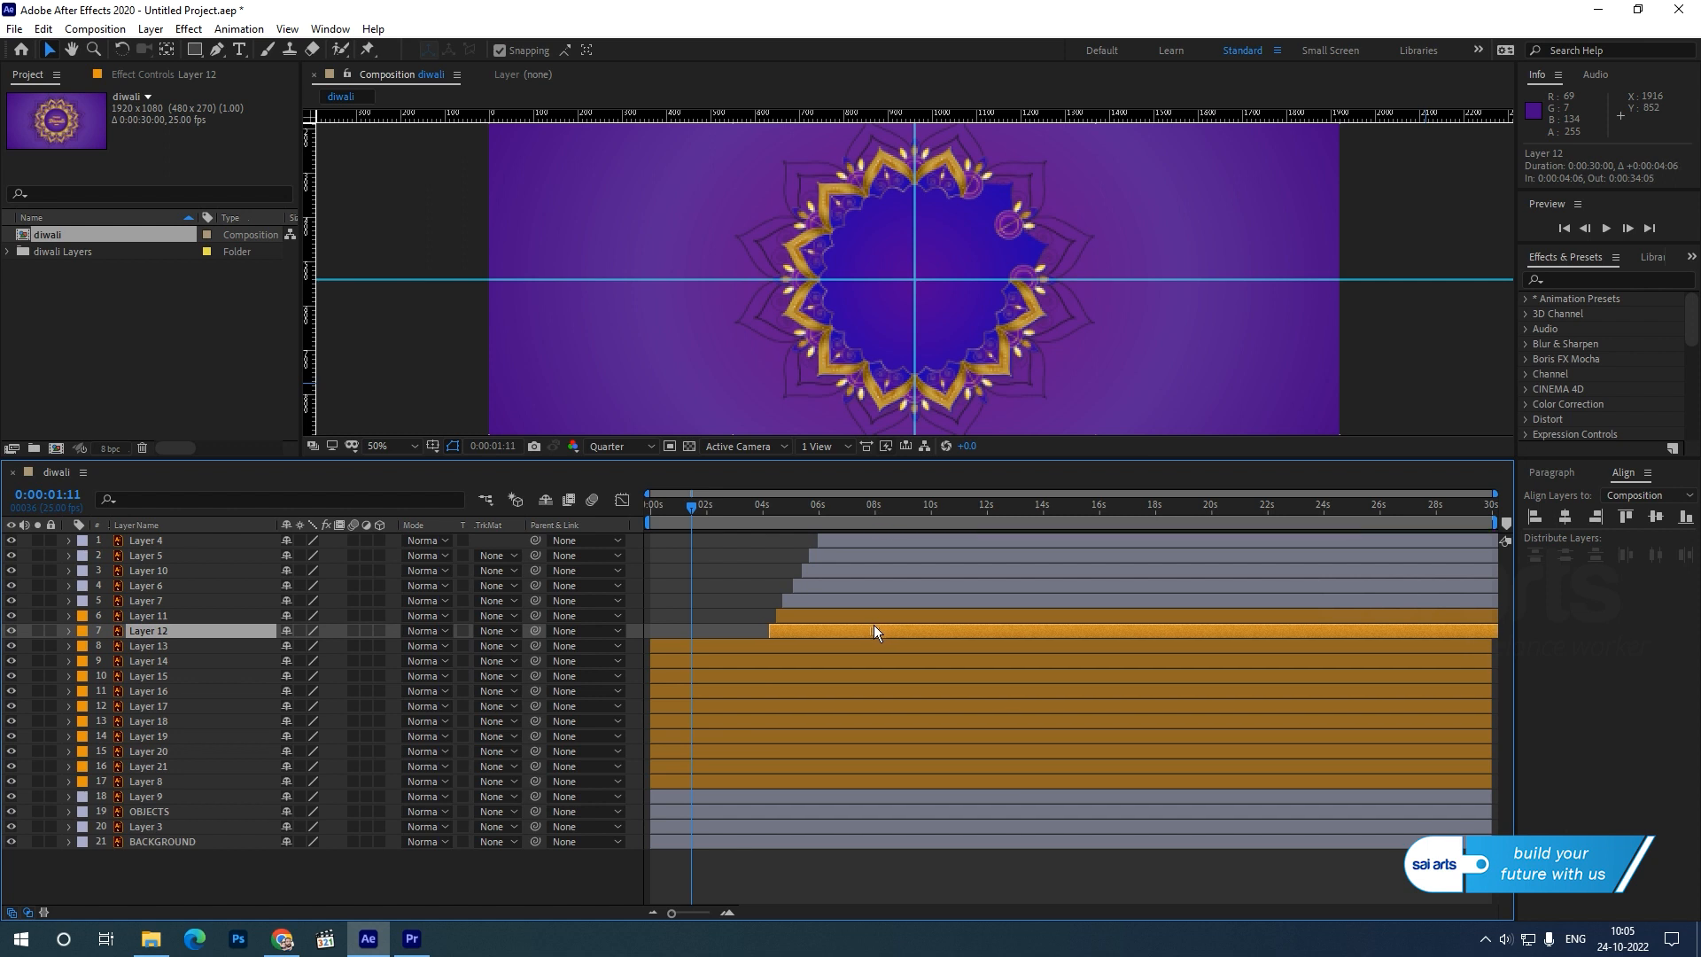
drag(739, 650, 848, 655)
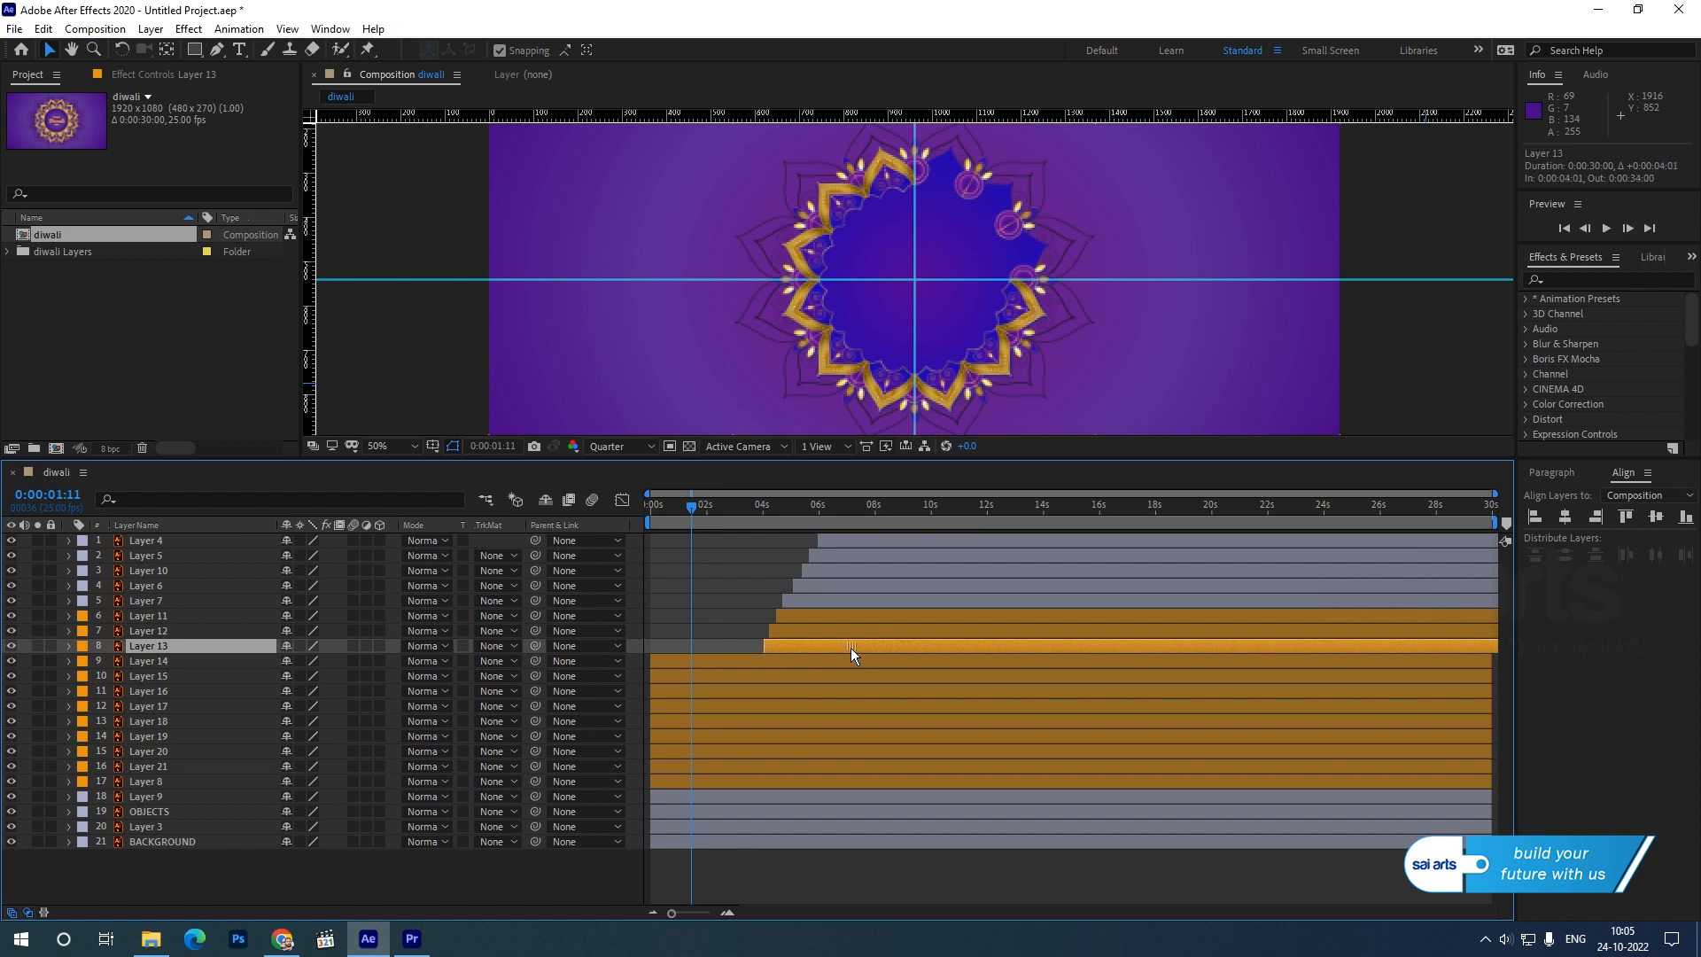
drag(714, 664, 815, 660)
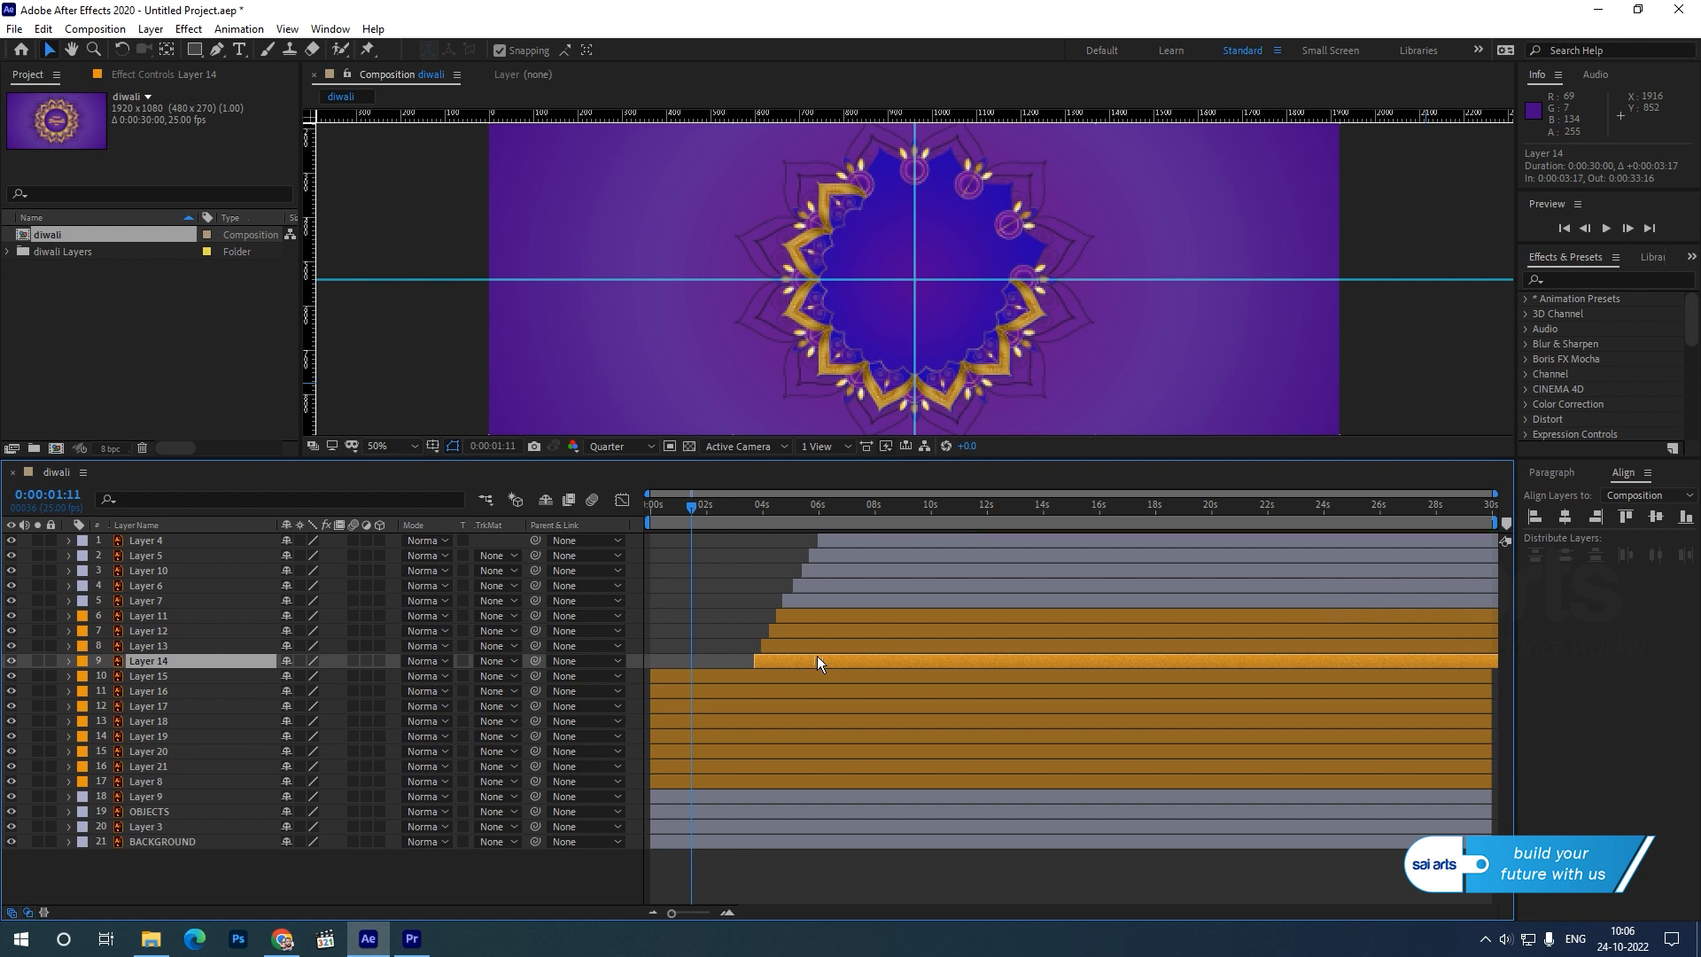
Stagger the layers from Layer 15 down through Layer 3 to start progressively earlier, from about 3.4 s down to 15 frames.
drag(708, 677, 805, 677)
drag(705, 691, 755, 778)
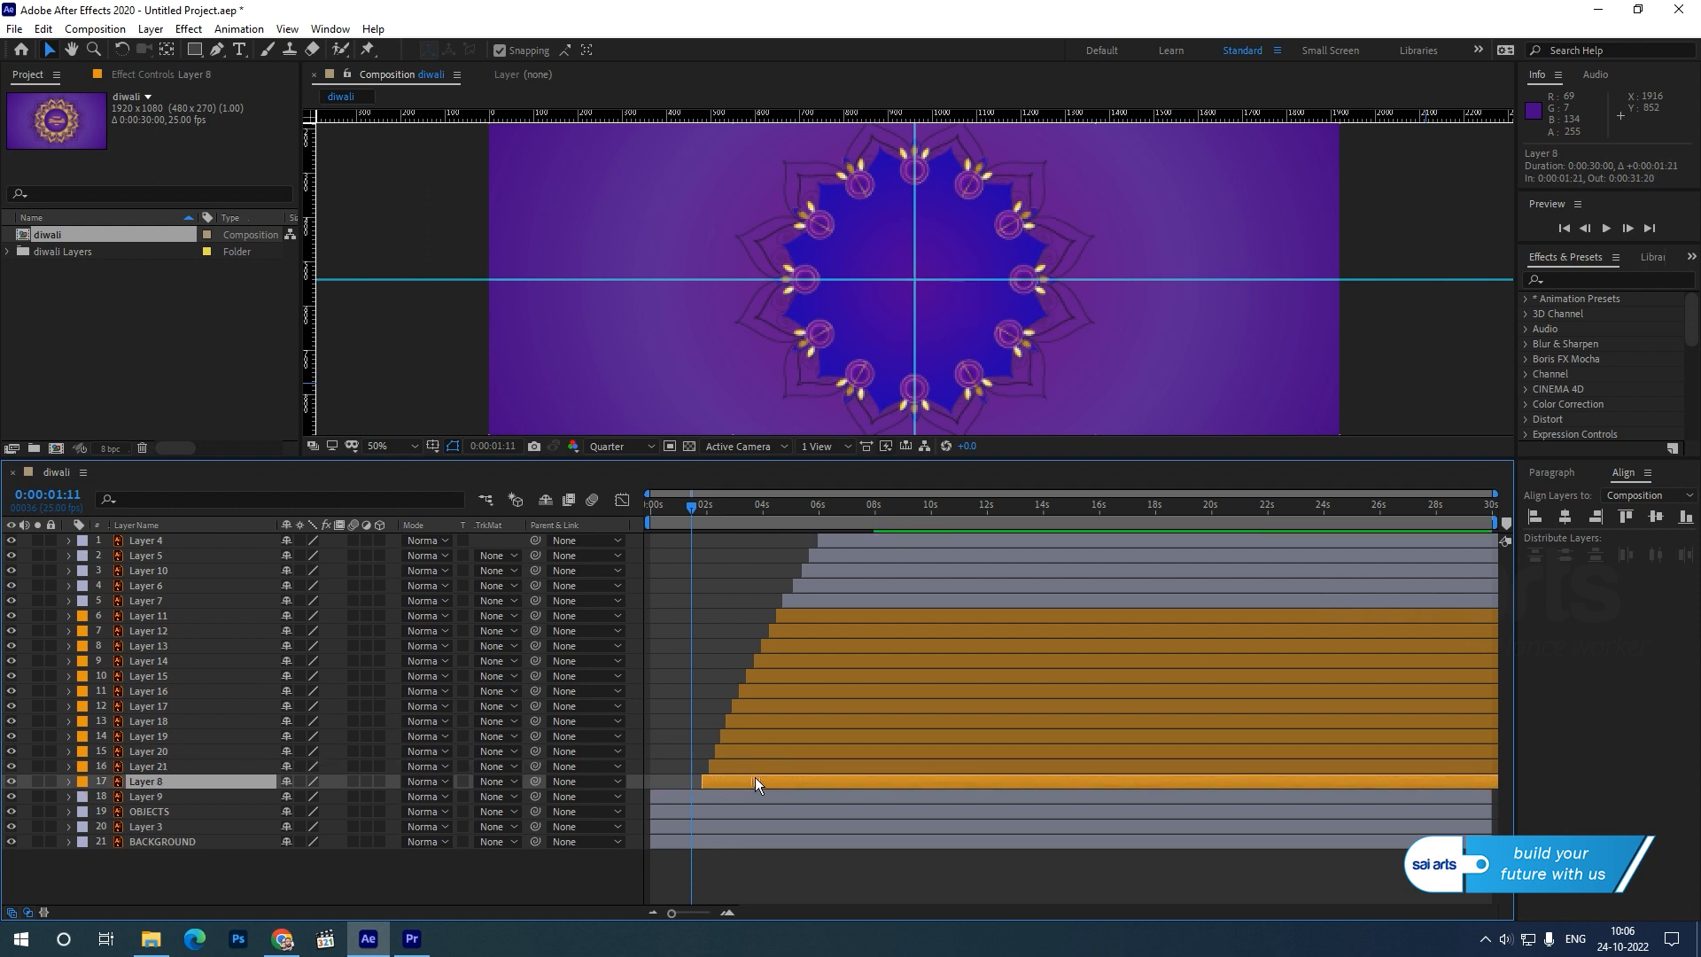
mouse_move(712, 795)
mouse_down()
mouse_move(758, 795)
mouse_move(718, 806)
mouse_move(713, 826)
mouse_up()
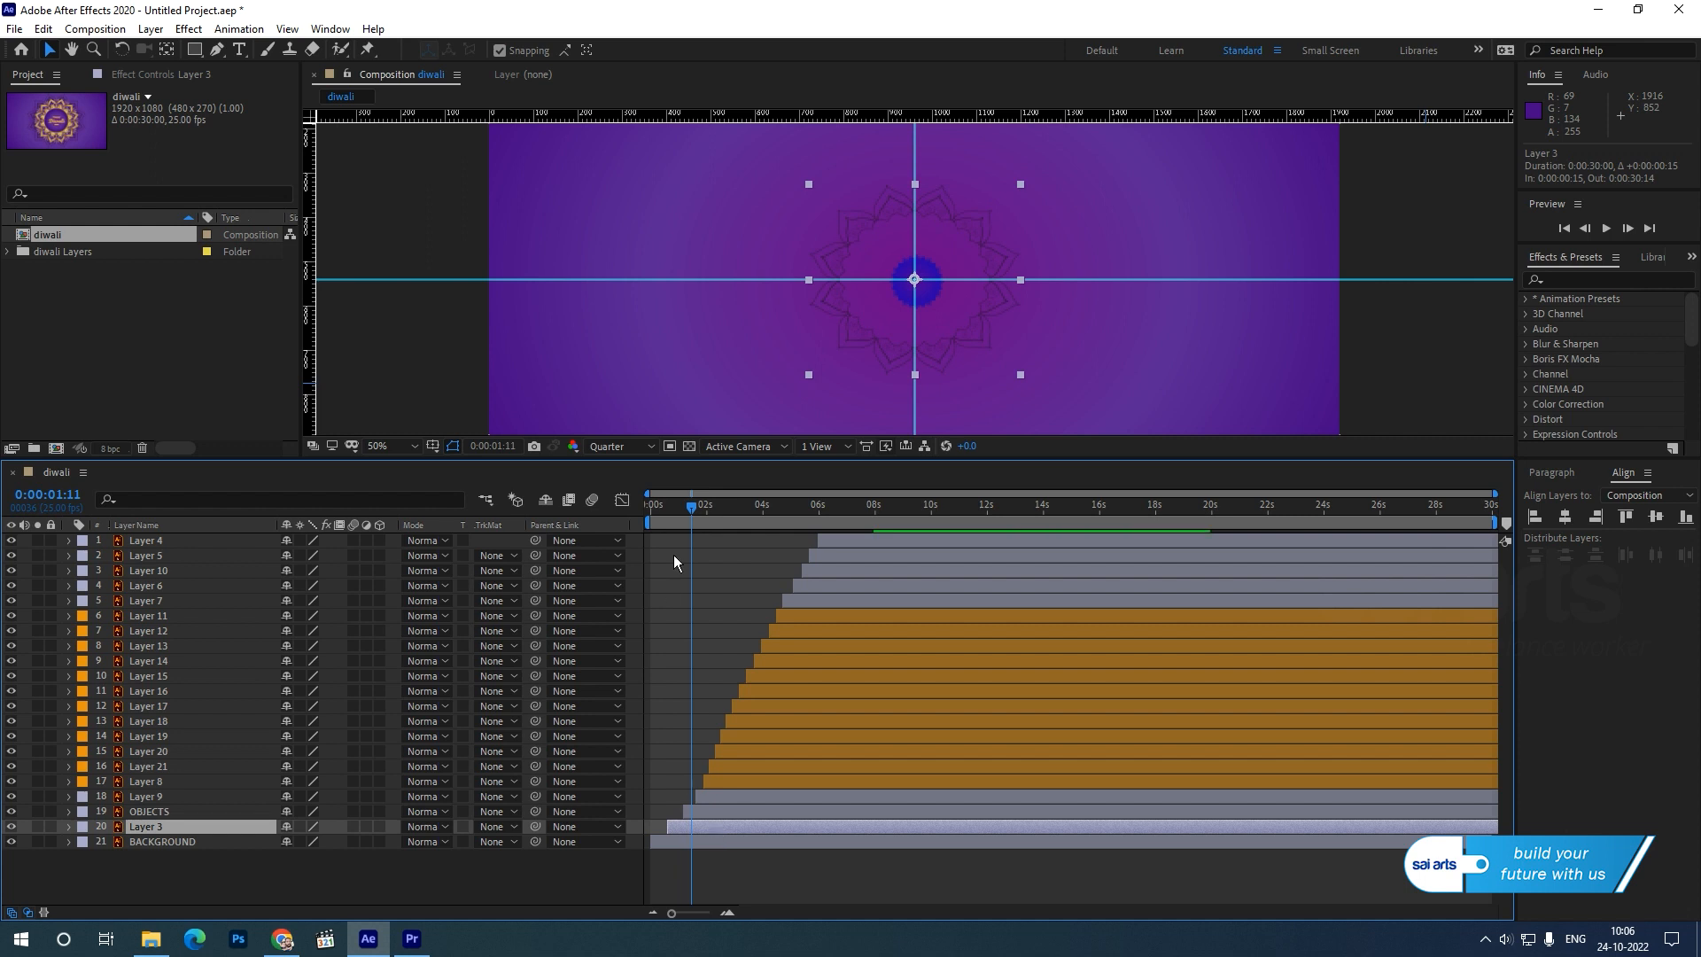
click(1403, 402)
Play the staggered layer animation from the beginning of the composition.
drag(668, 508, 588, 519)
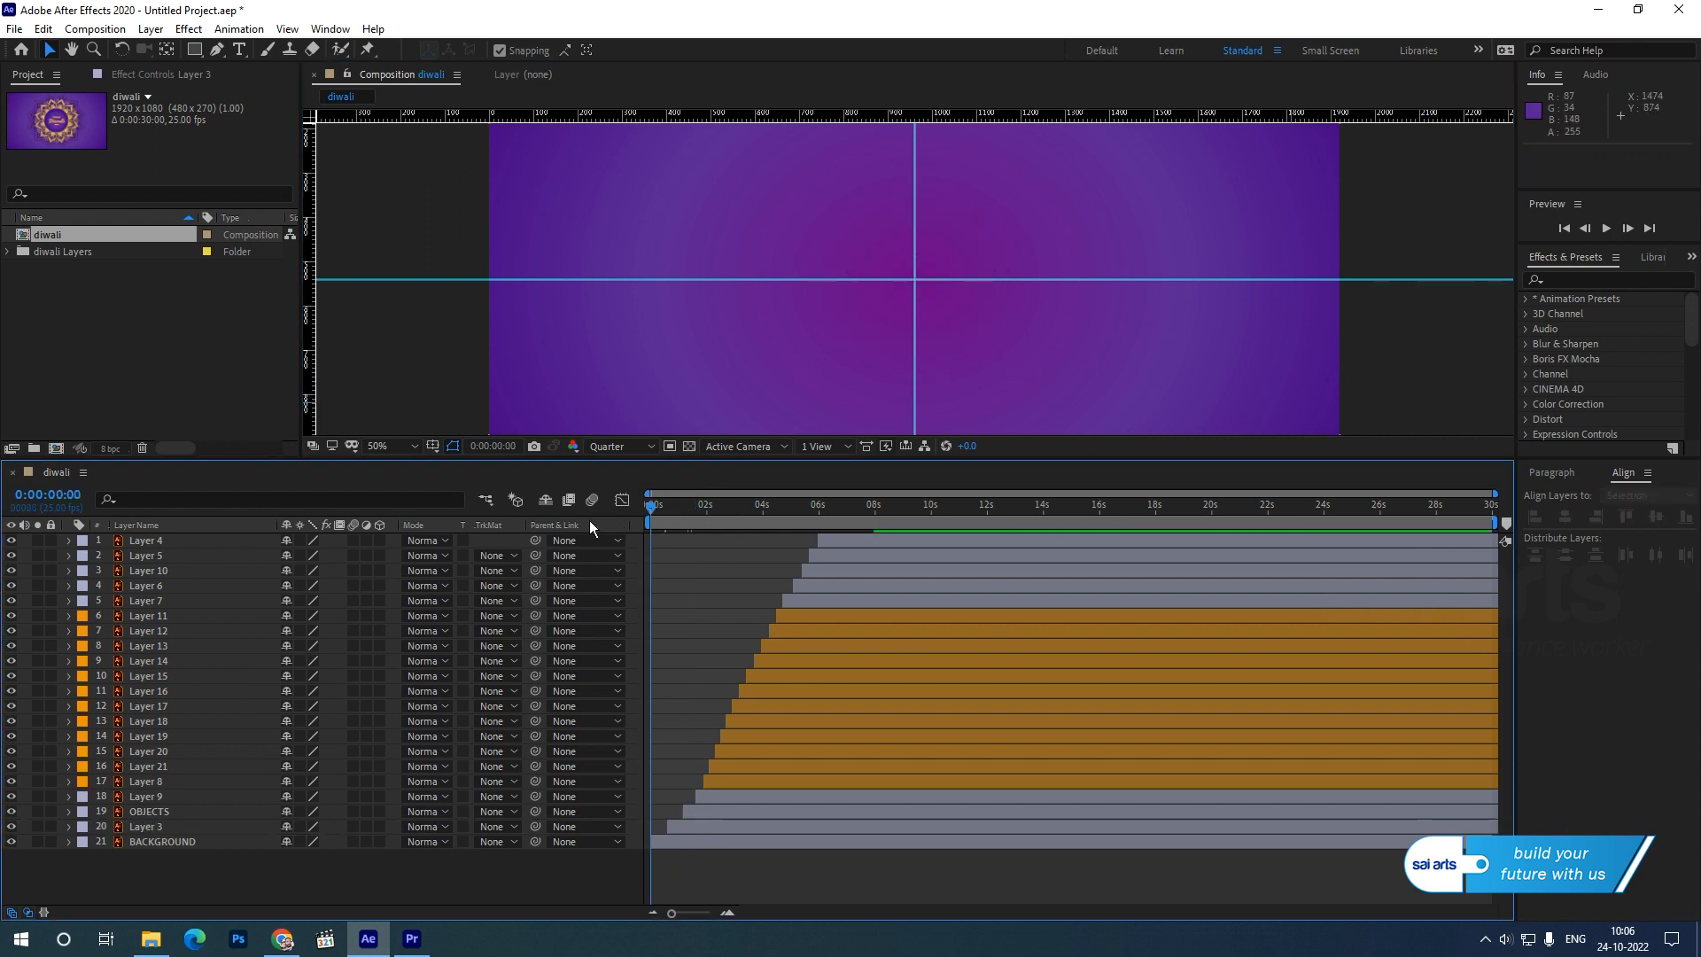
key(space)
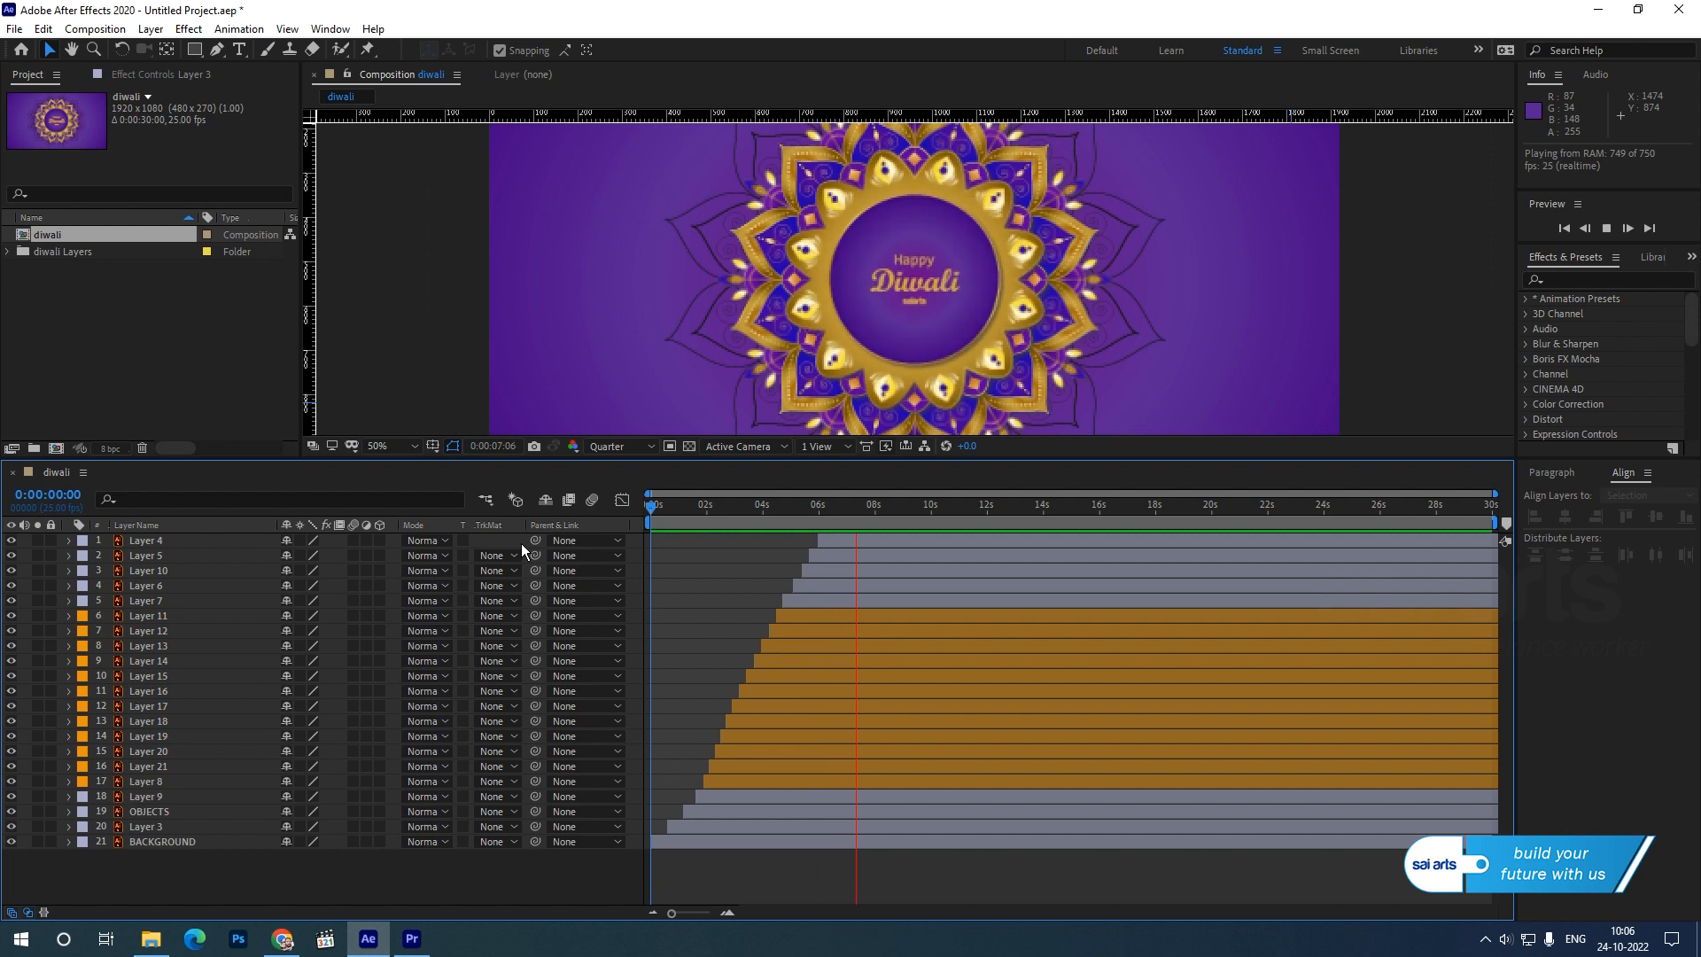
key(space)
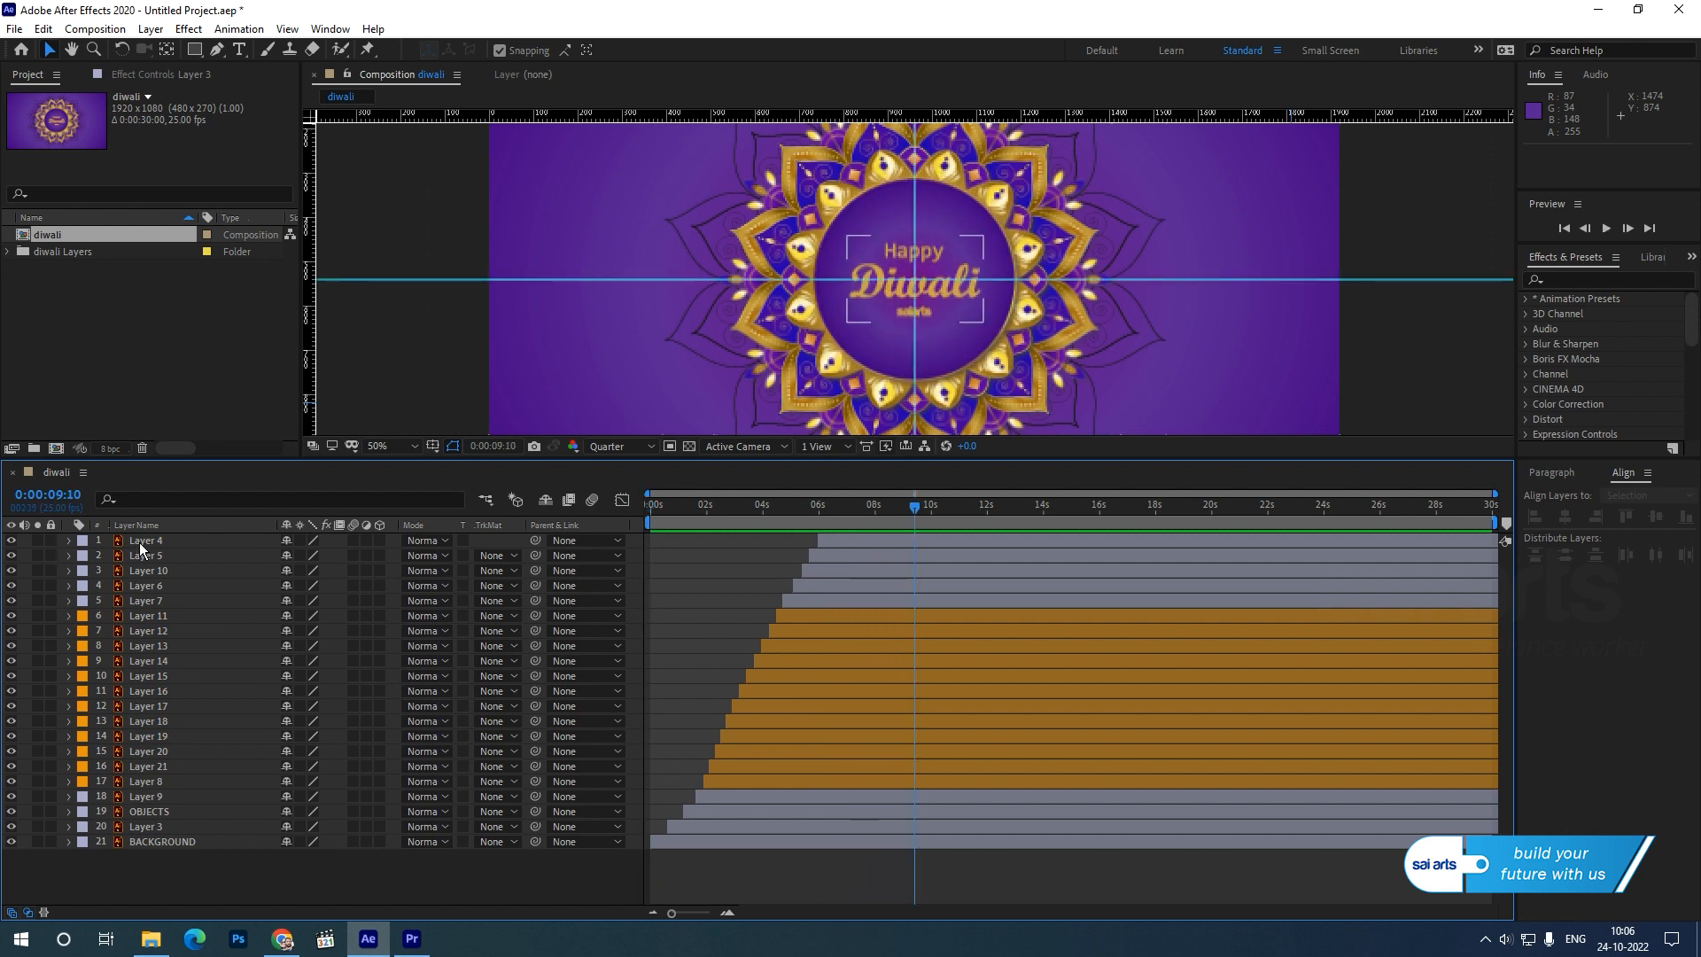
Reveal the Scale keyframes of every layer from Layer 4 through Layer 3 and enlarge the timeline to show them.
click(140, 543)
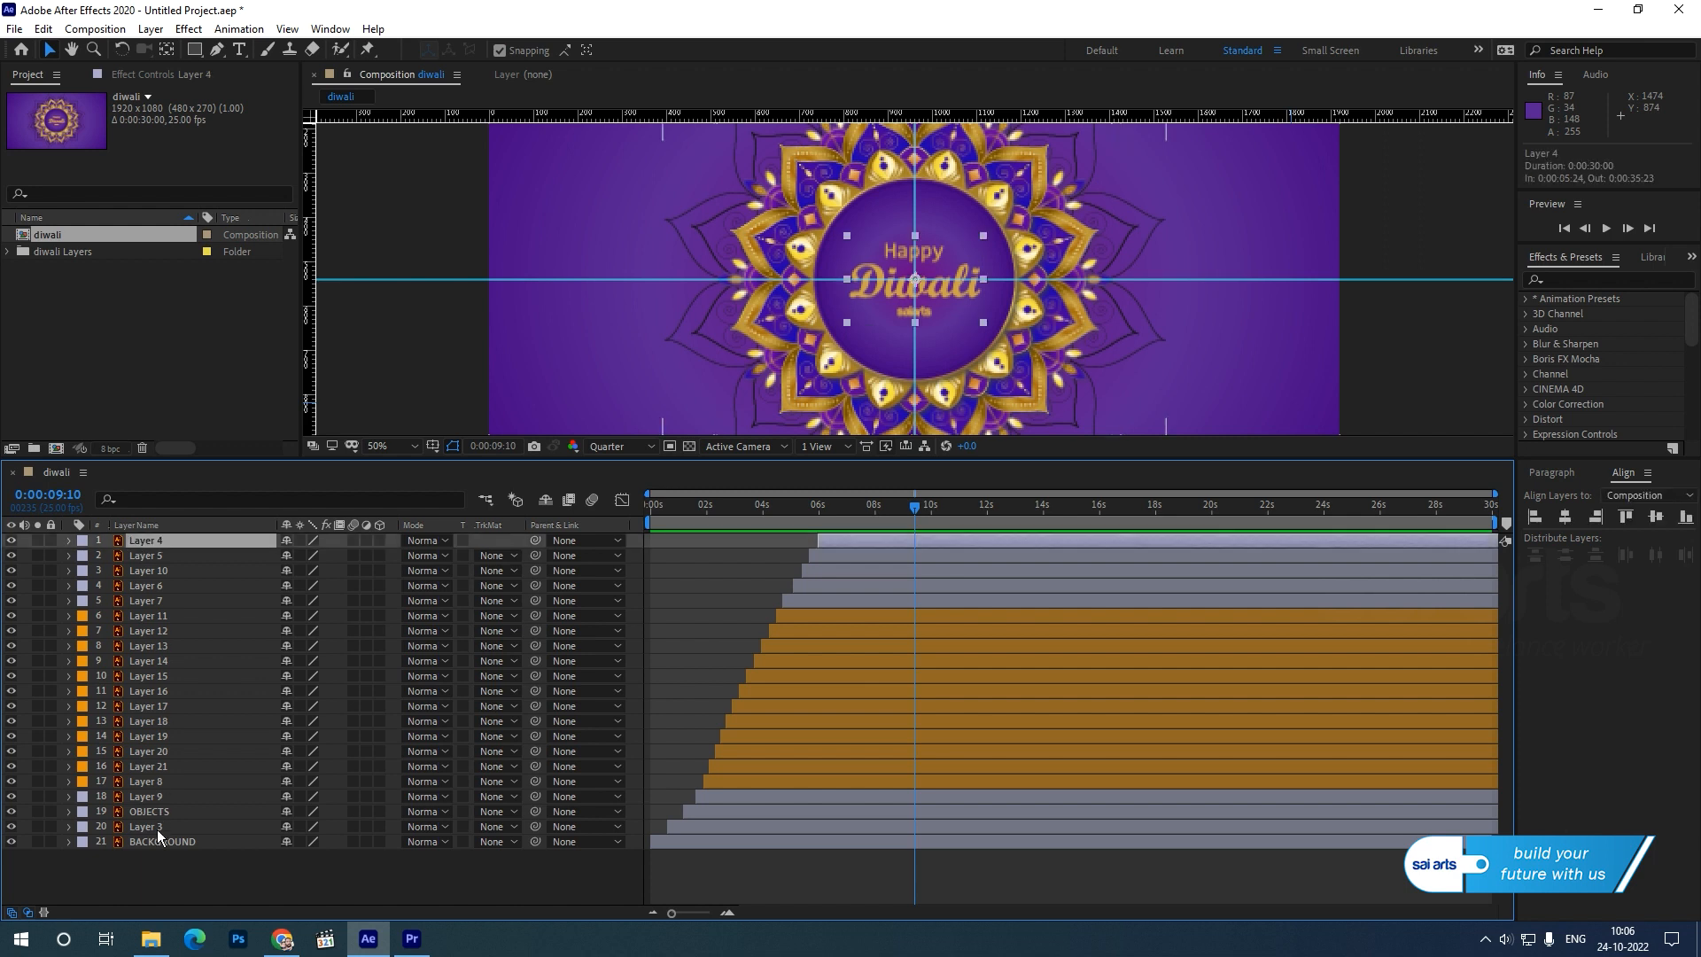
shift+click(157, 827)
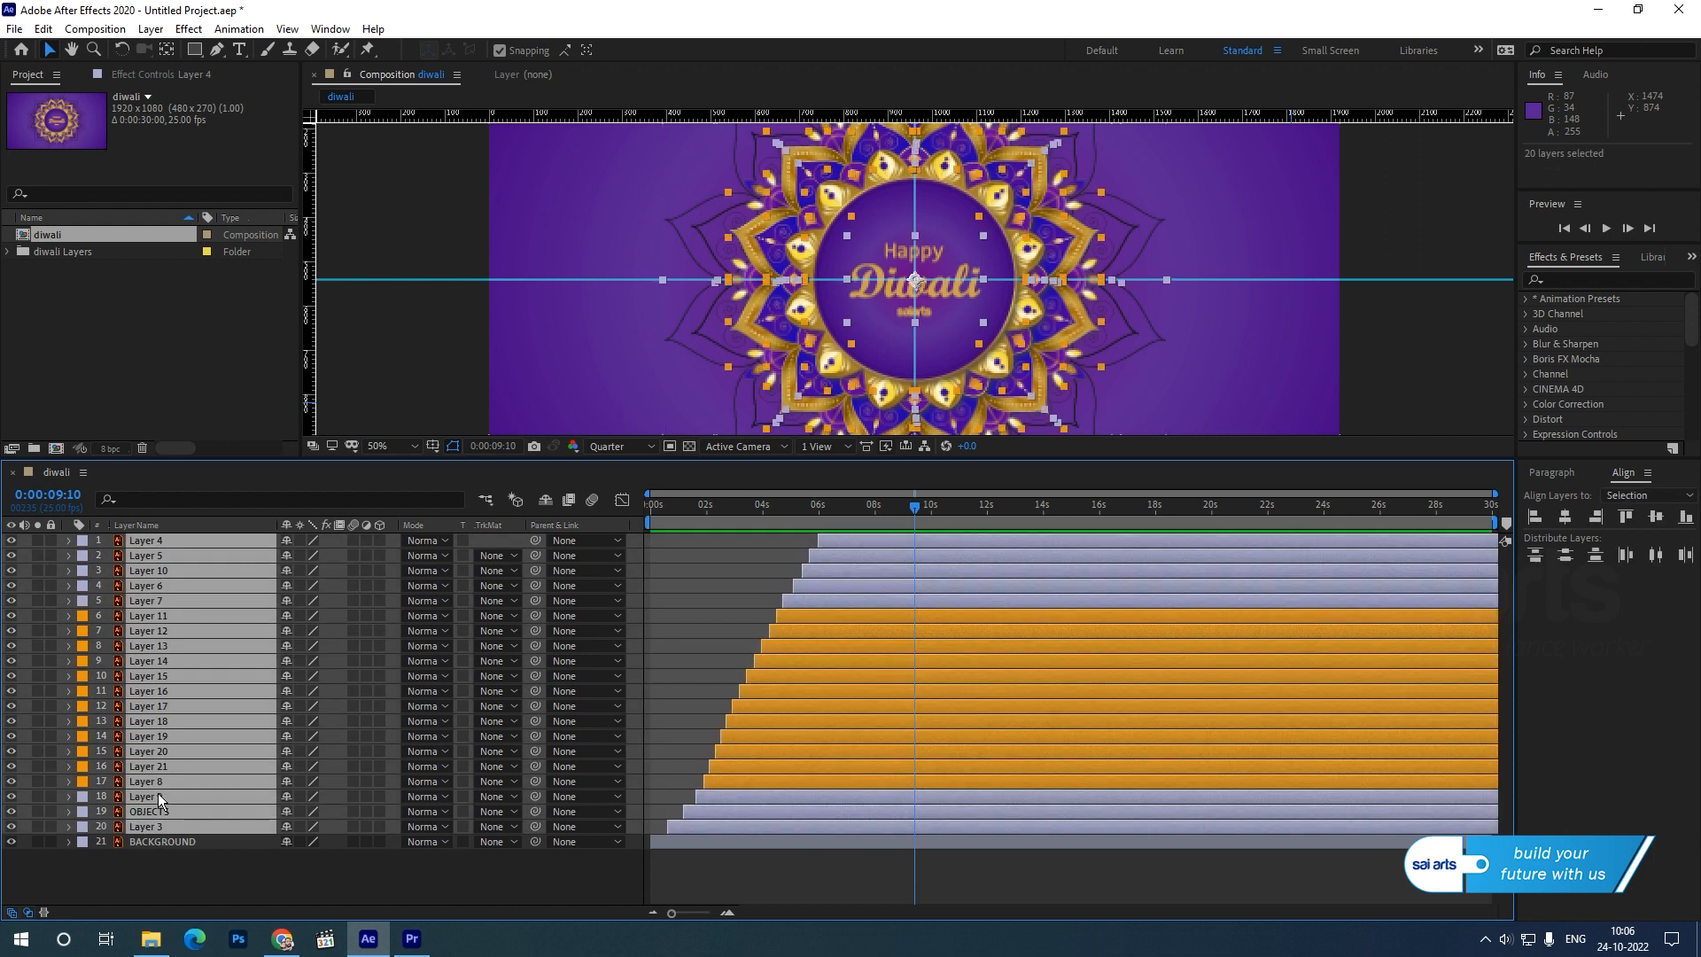
key(s)
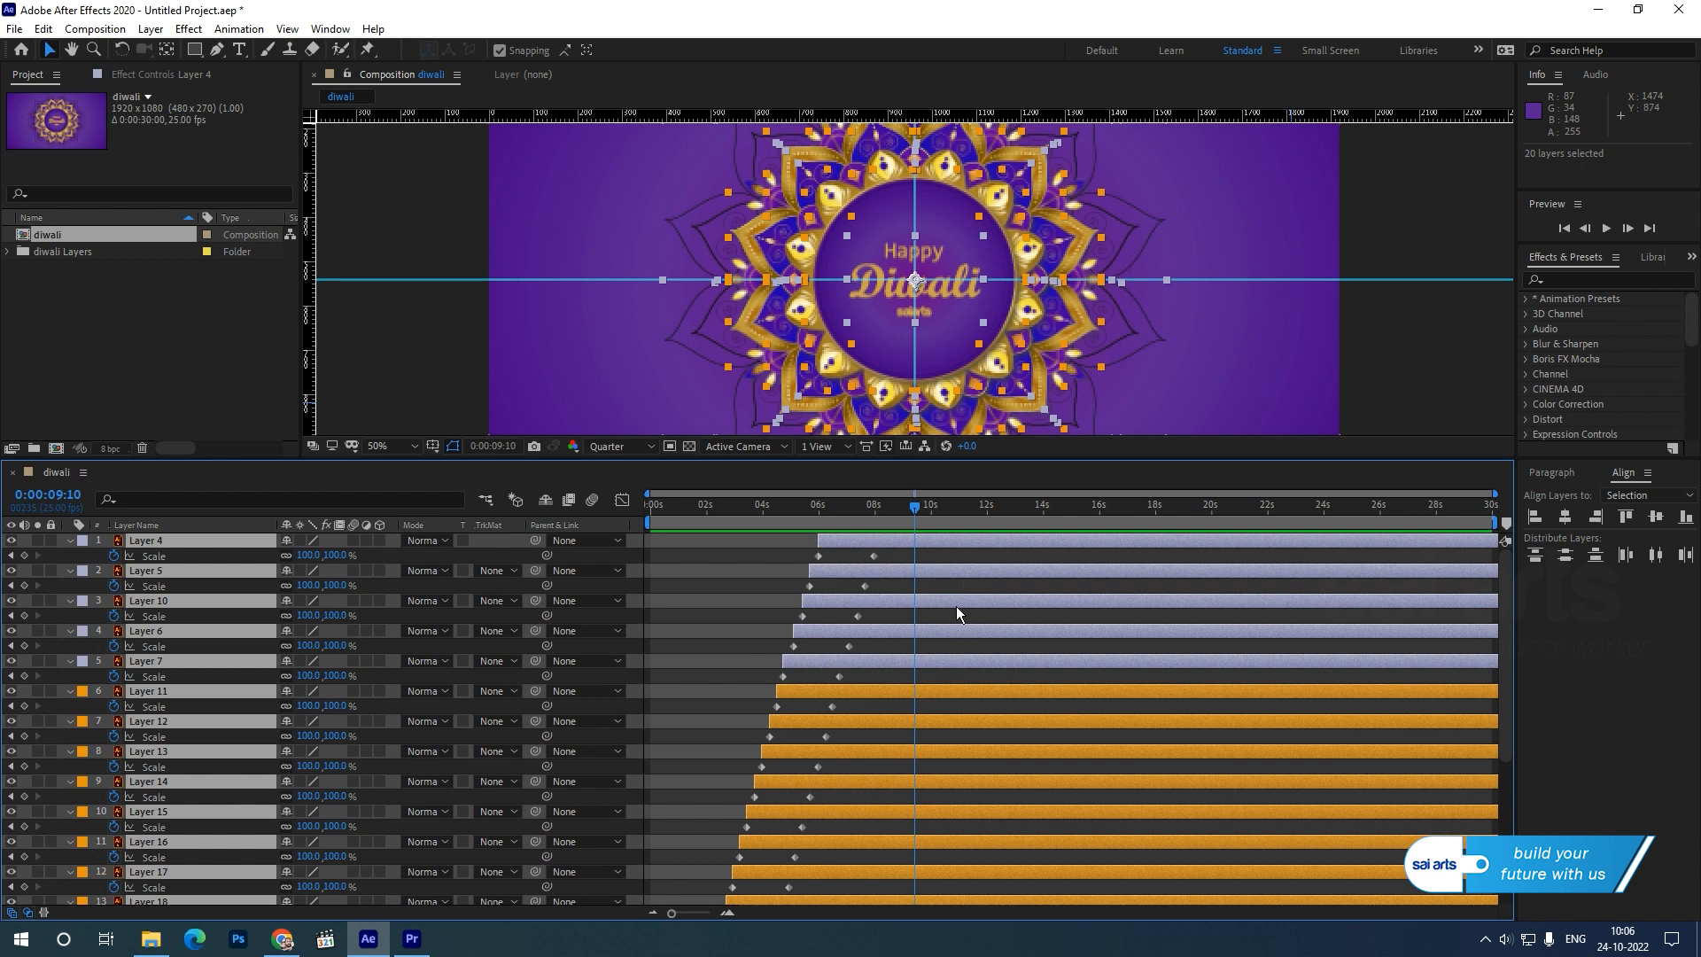
scroll(955, 608, down, 1)
drag(1014, 458, 1010, 275)
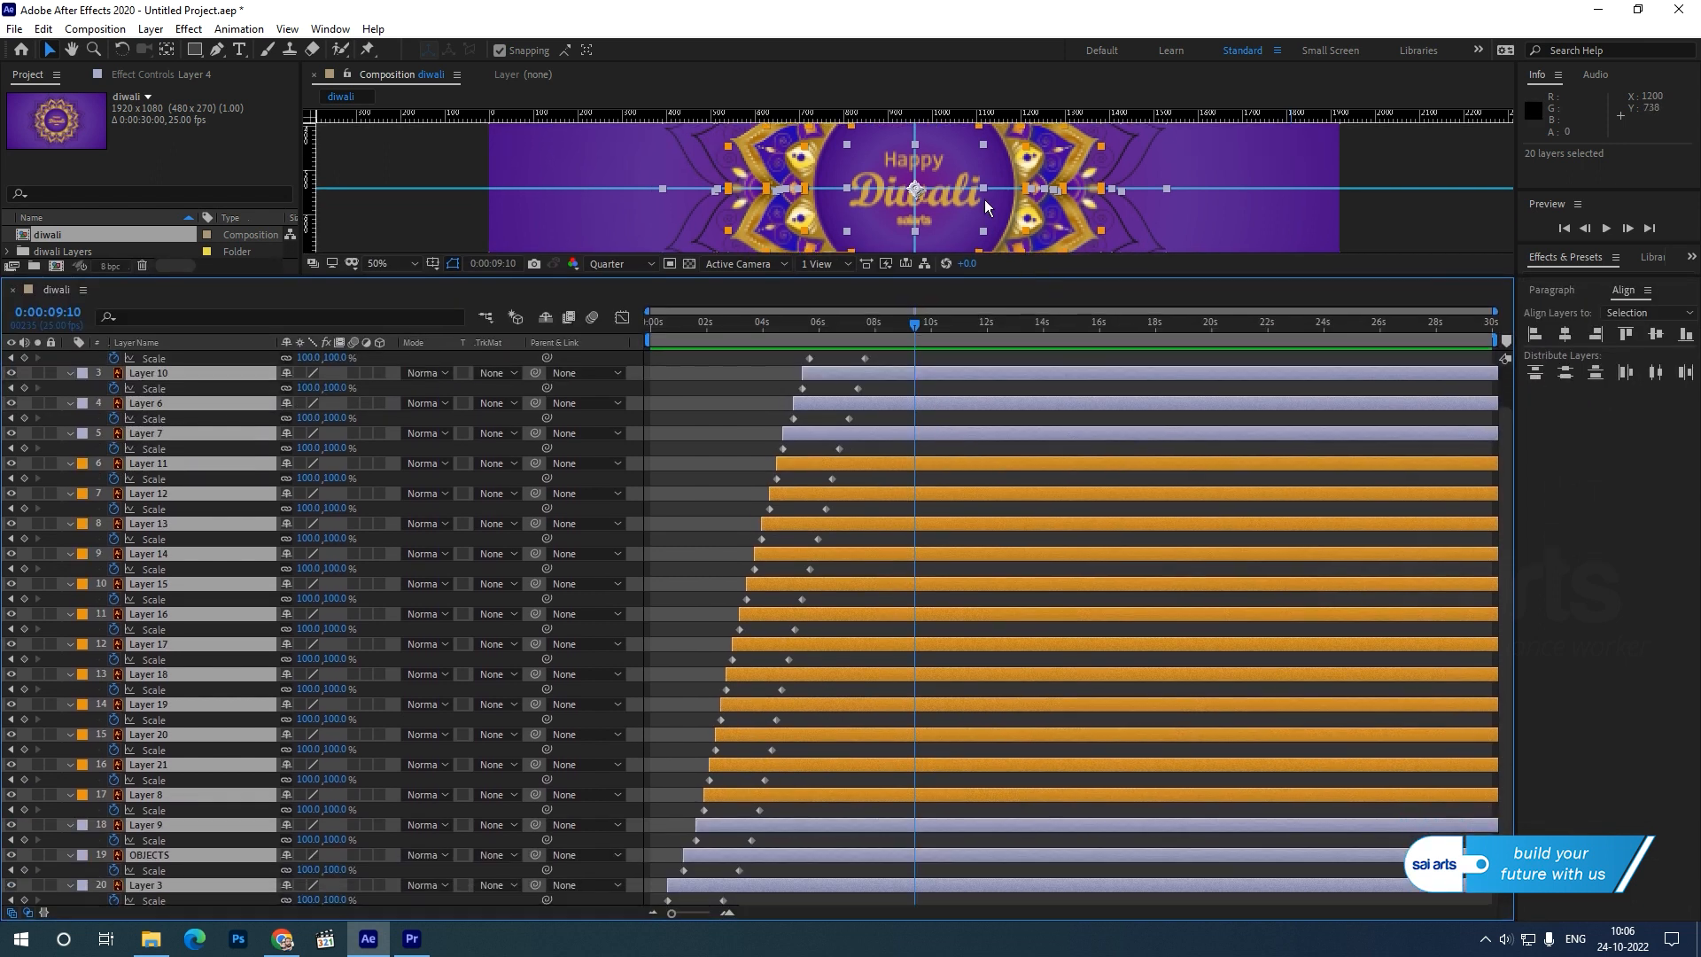
key(comma)
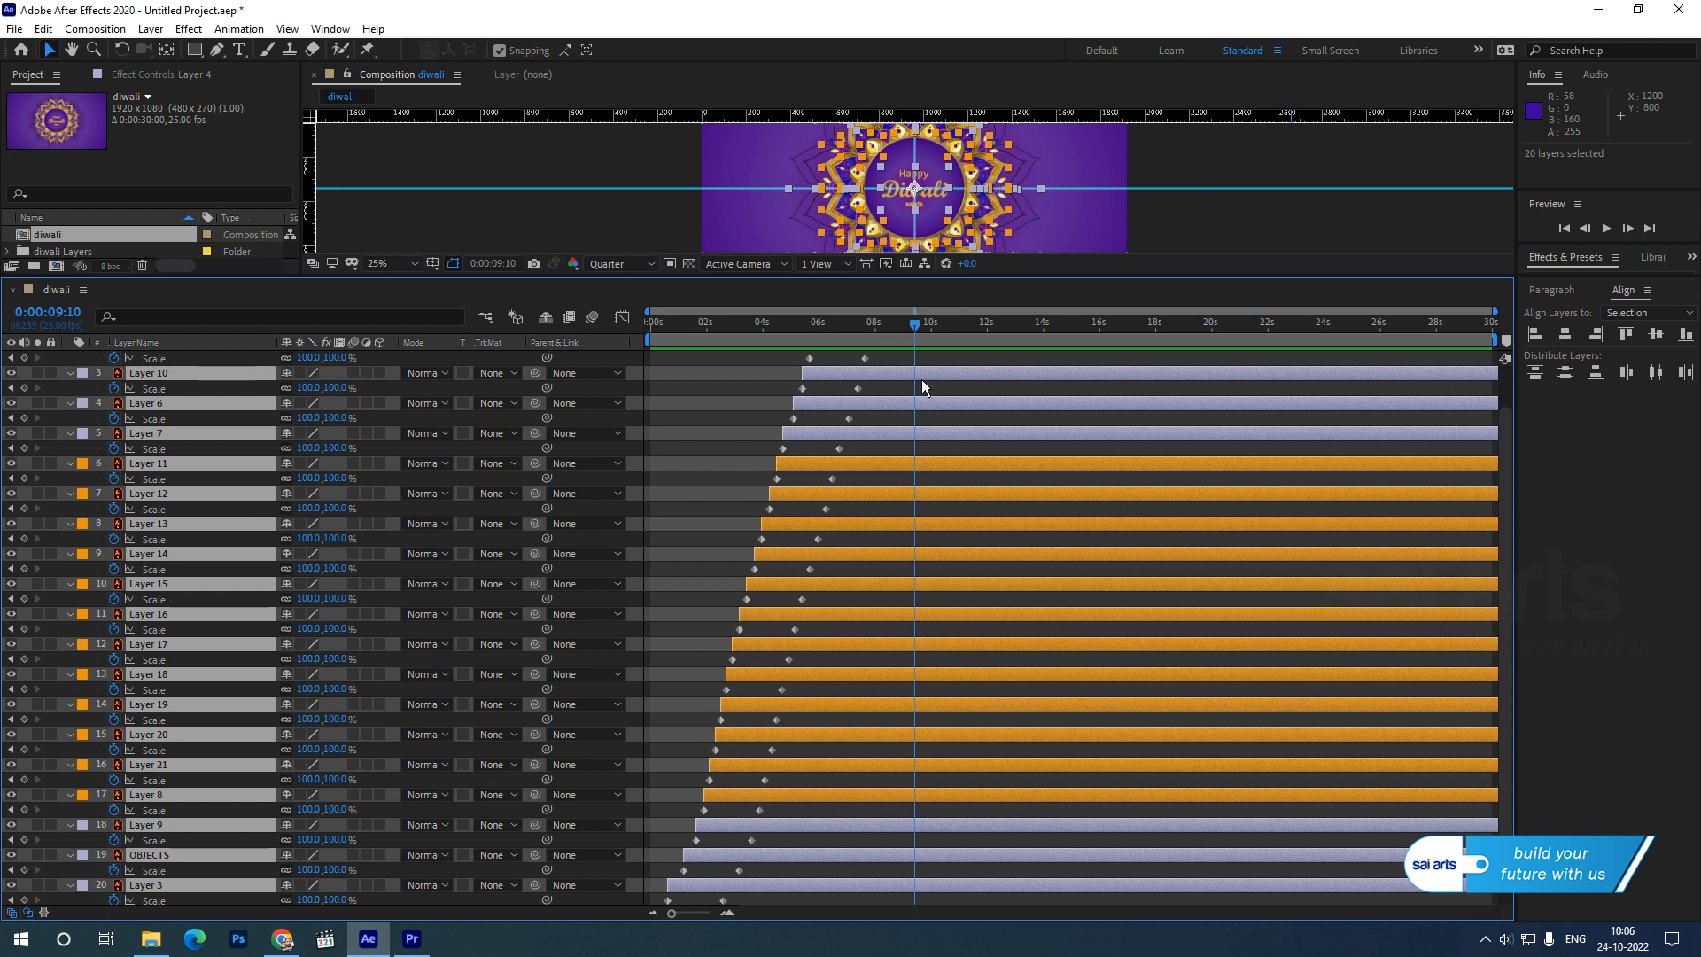
drag(967, 277, 968, 247)
Apply Easy Ease to all Scale keyframes of the layers from Layer 4 through Layer 3.
drag(923, 339, 640, 940)
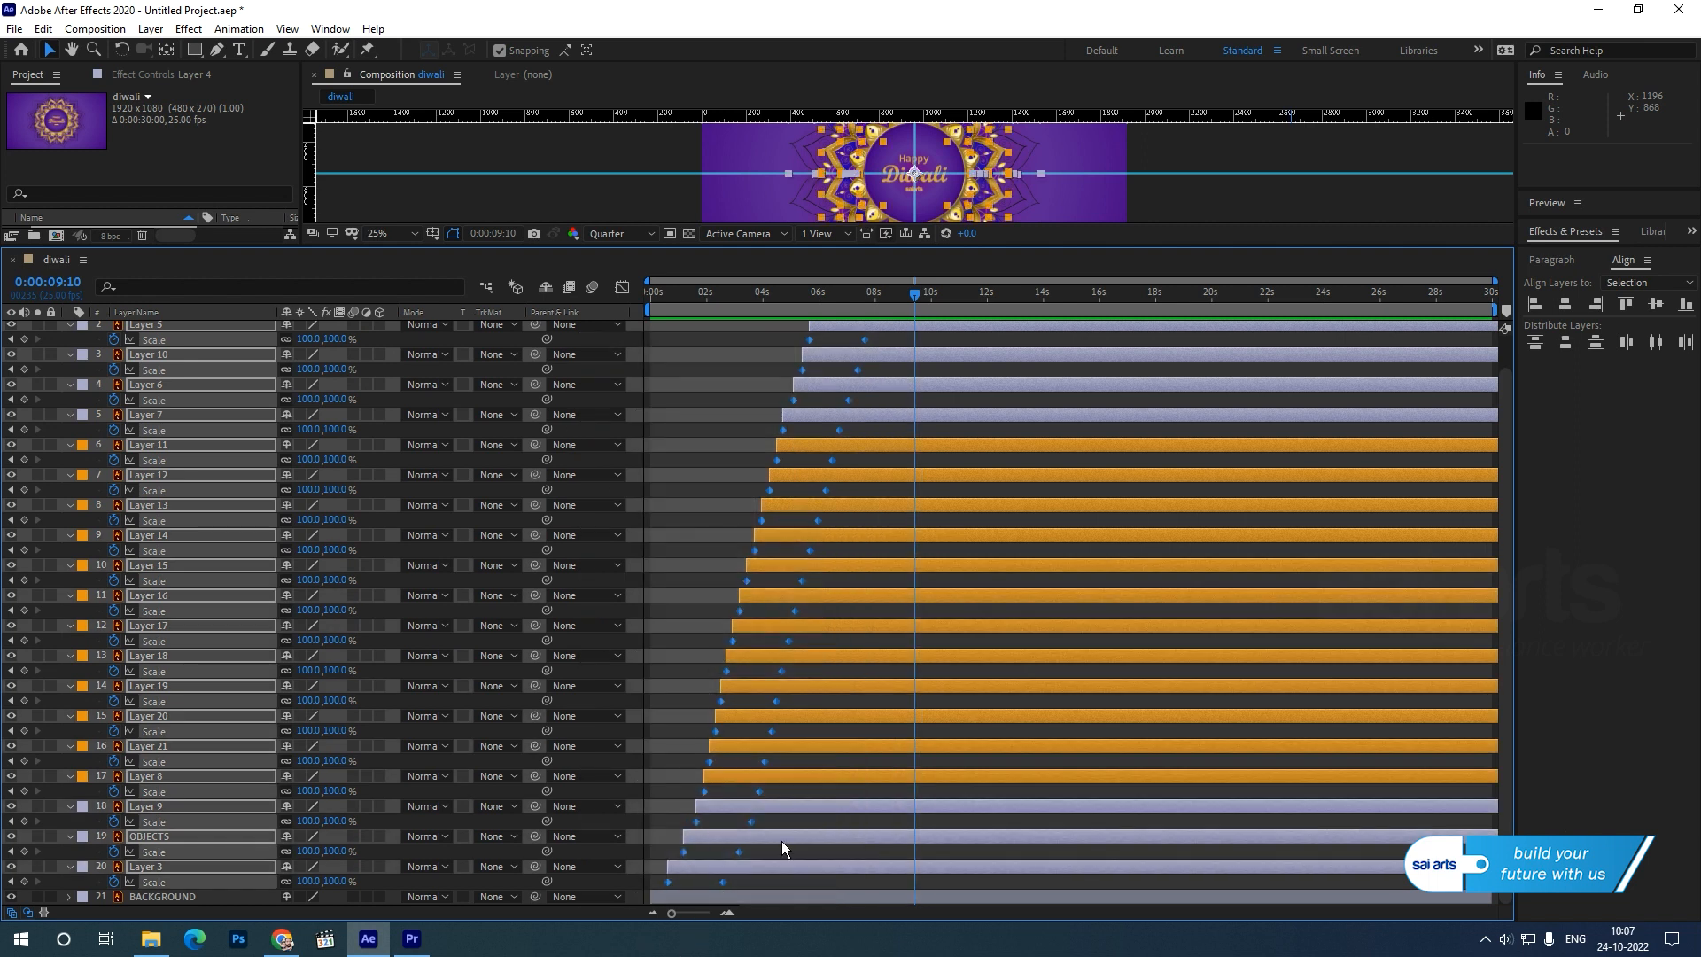
key(F9)
scroll(987, 691, up, 1)
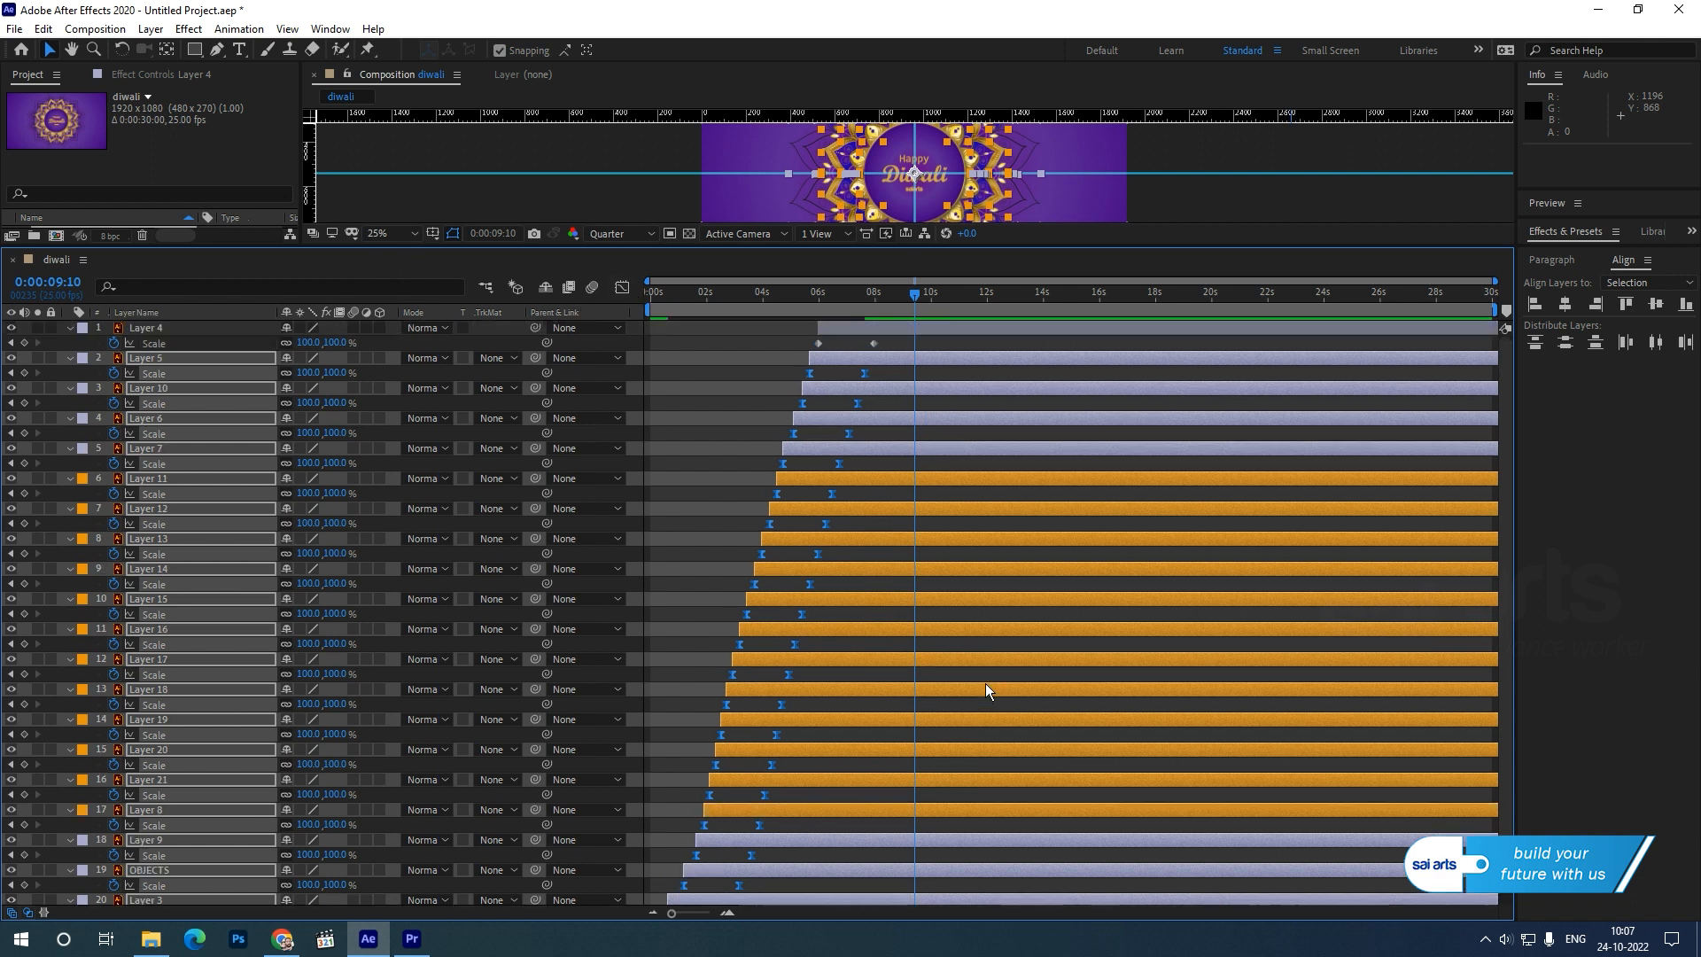
drag(890, 345, 798, 354)
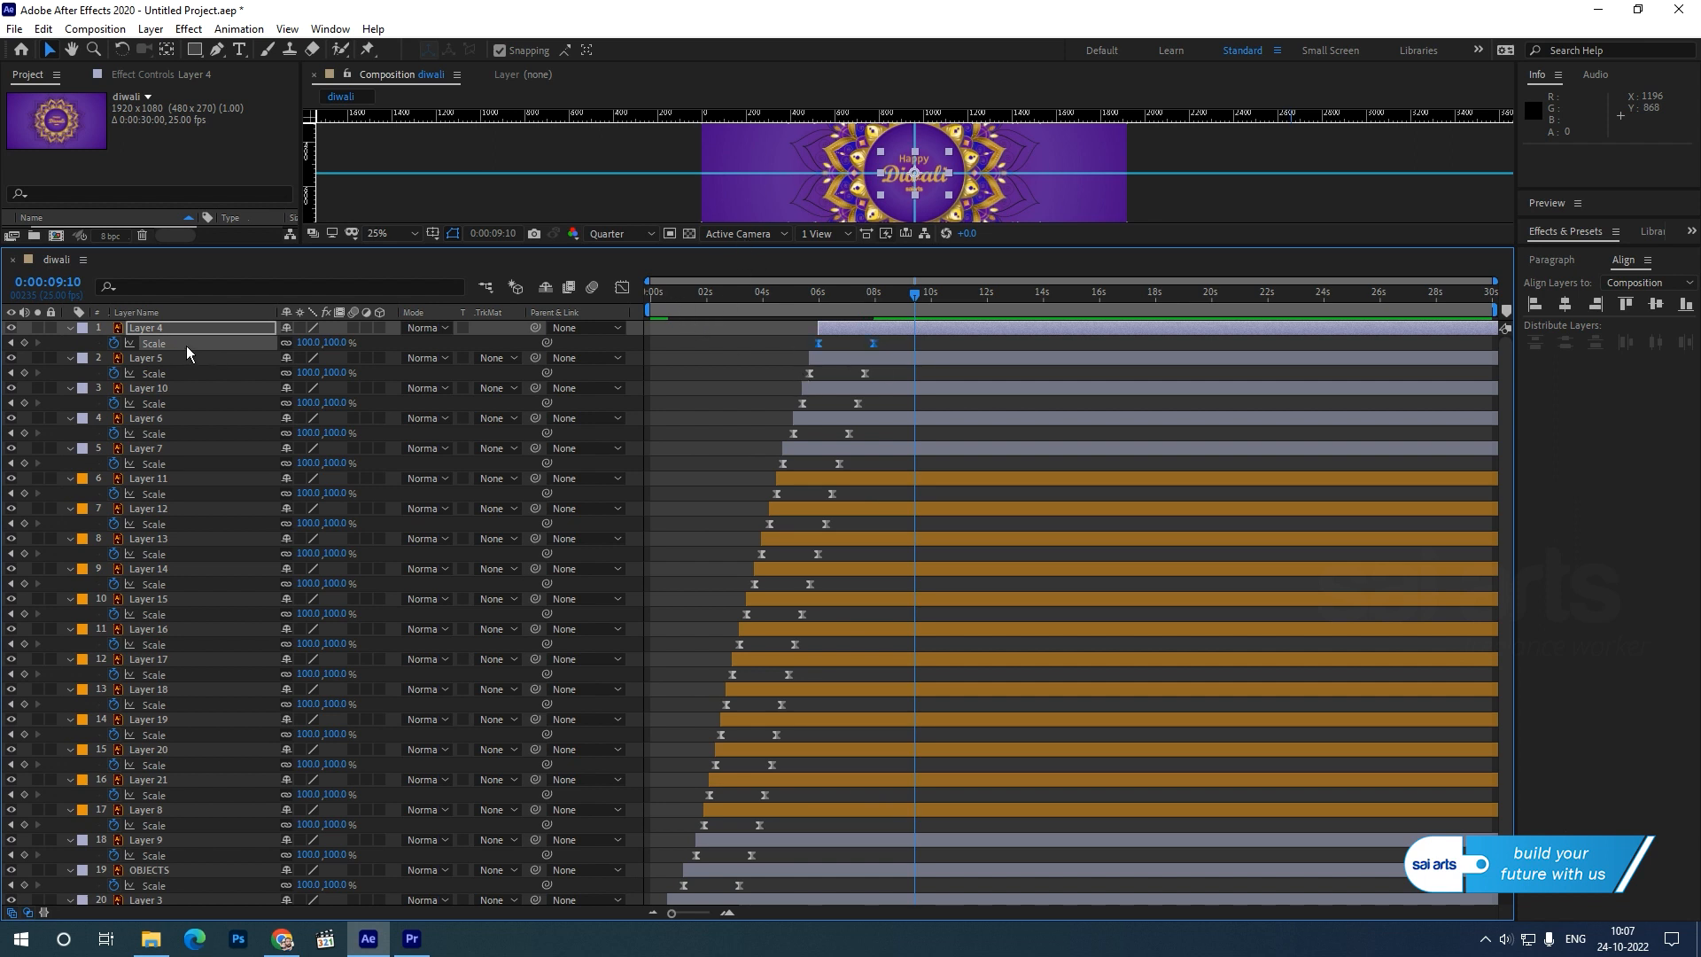
Collapse the Scale properties of all layers and enlarge the composition preview again.
click(69, 328)
click(69, 343)
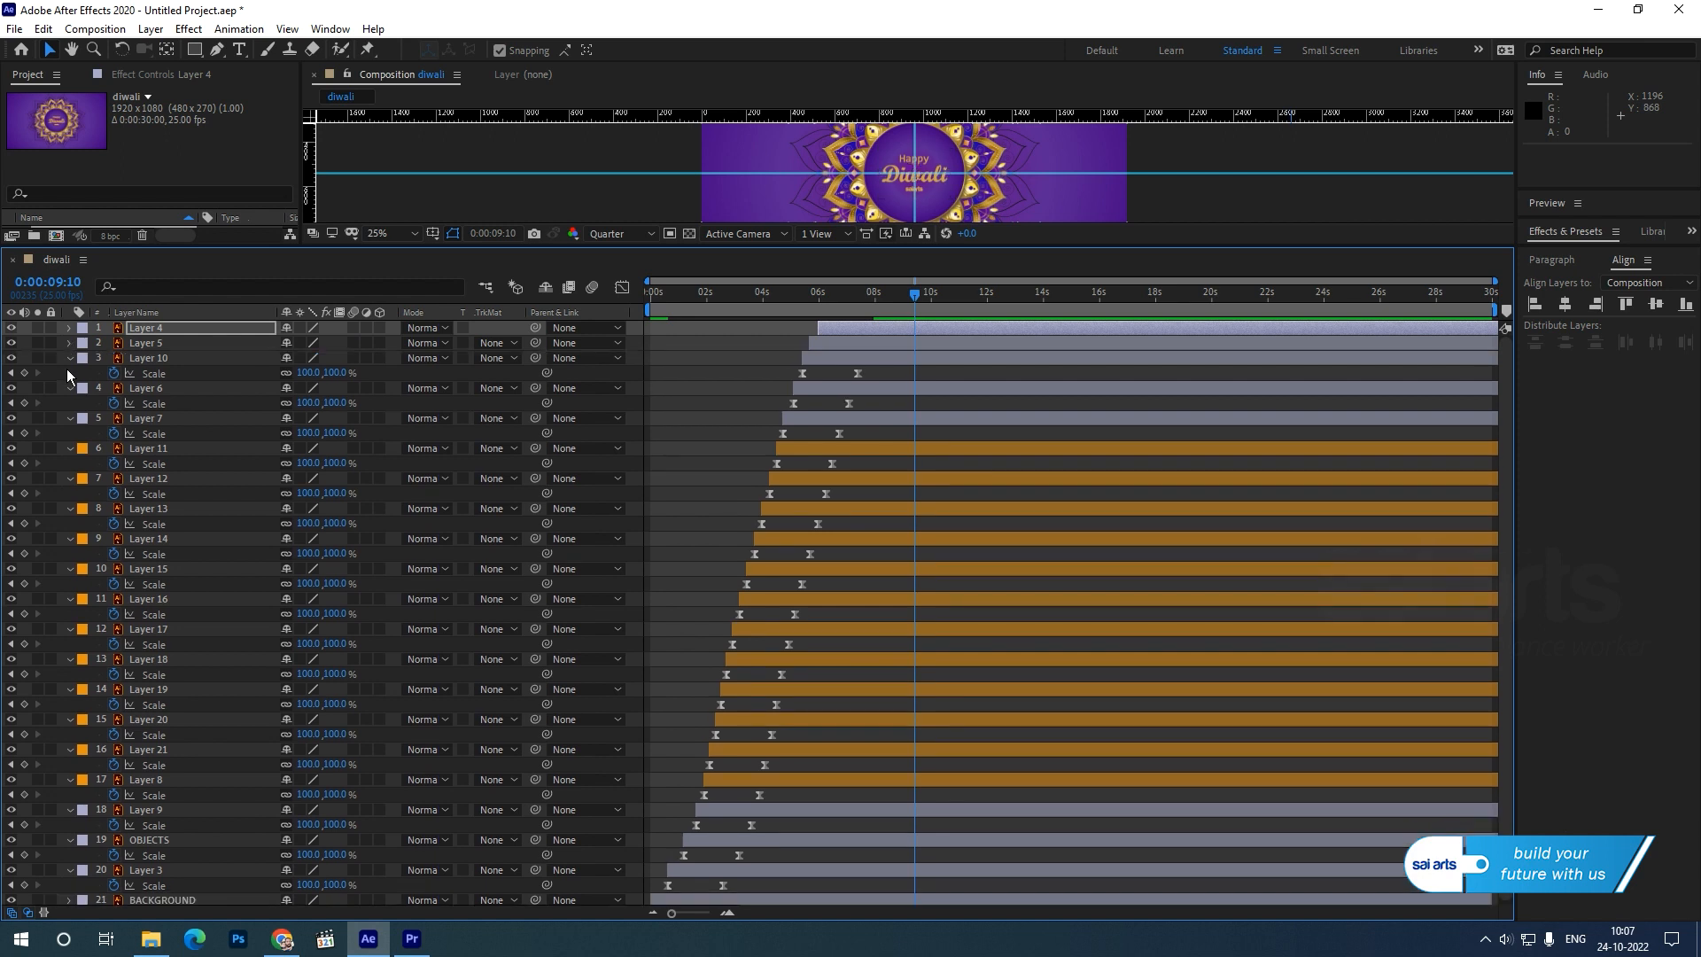
click(69, 358)
click(148, 373)
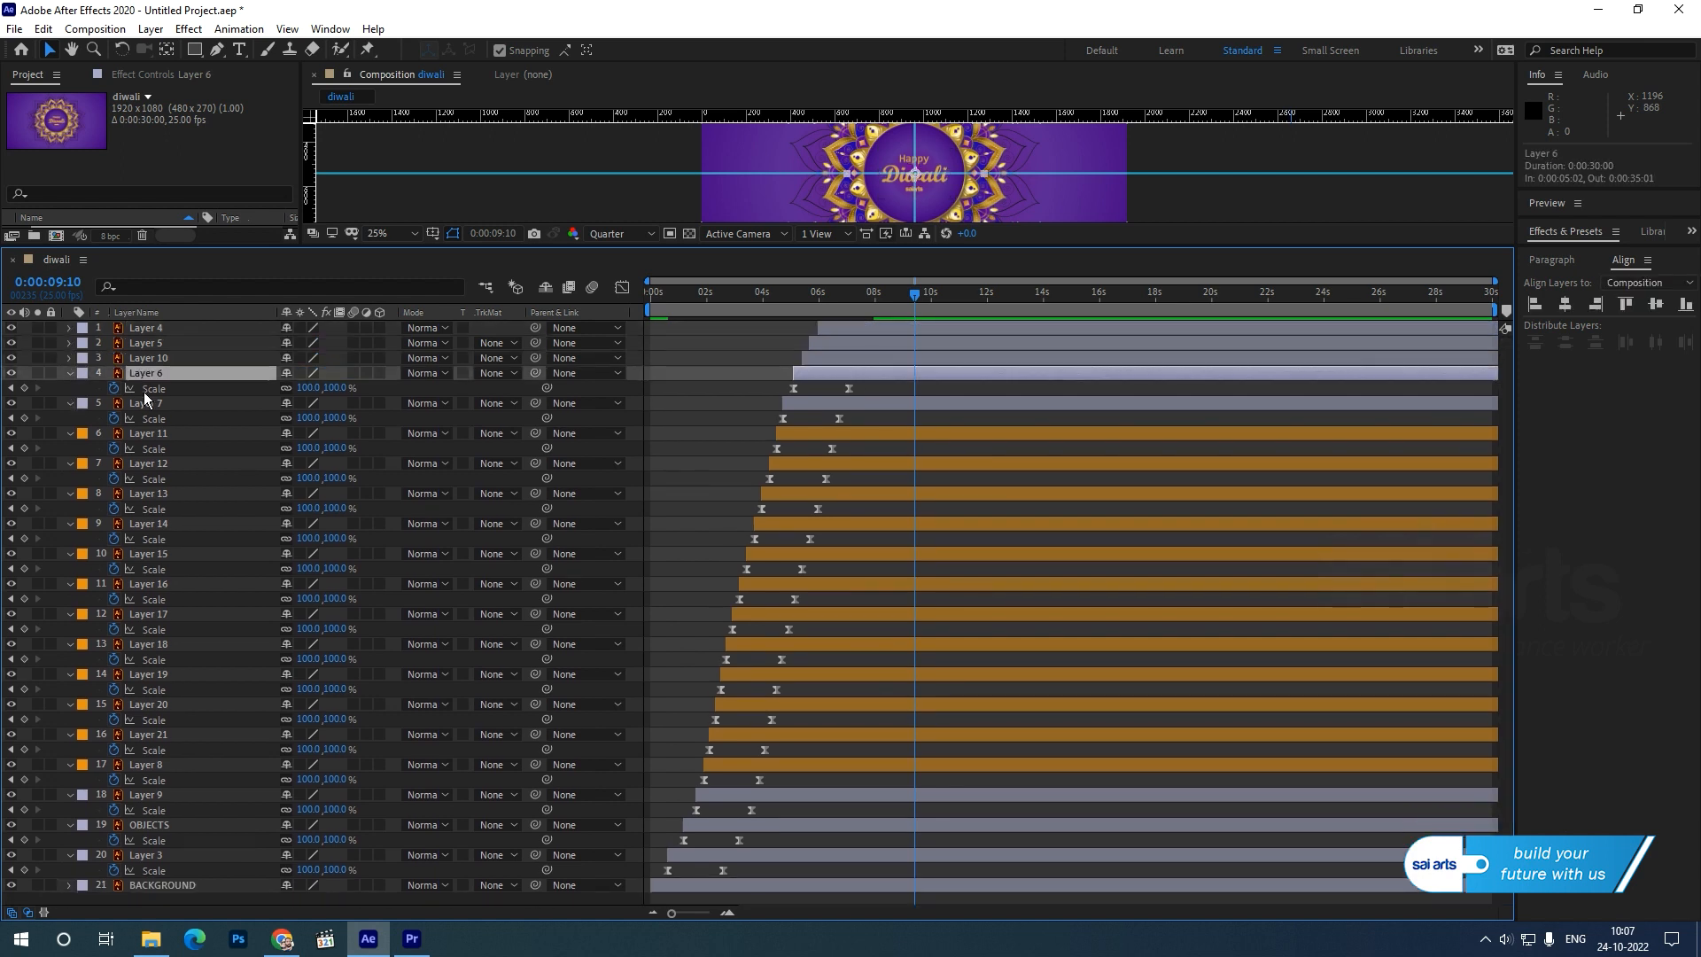
shift+click(146, 855)
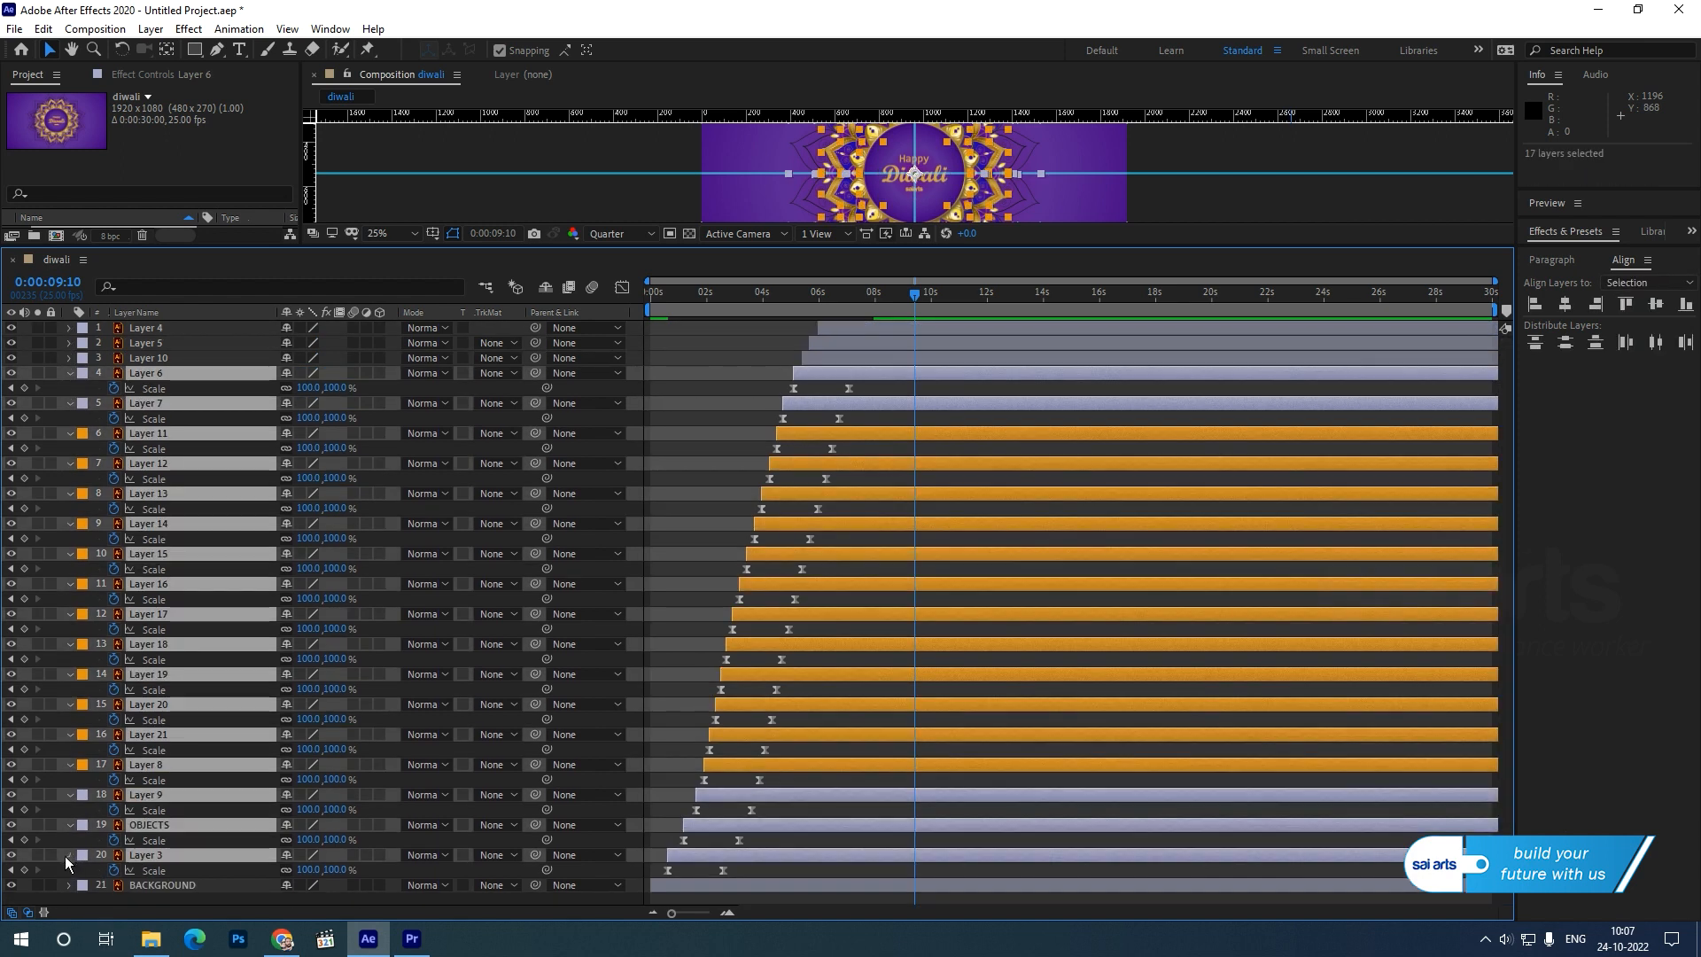
click(69, 855)
click(361, 794)
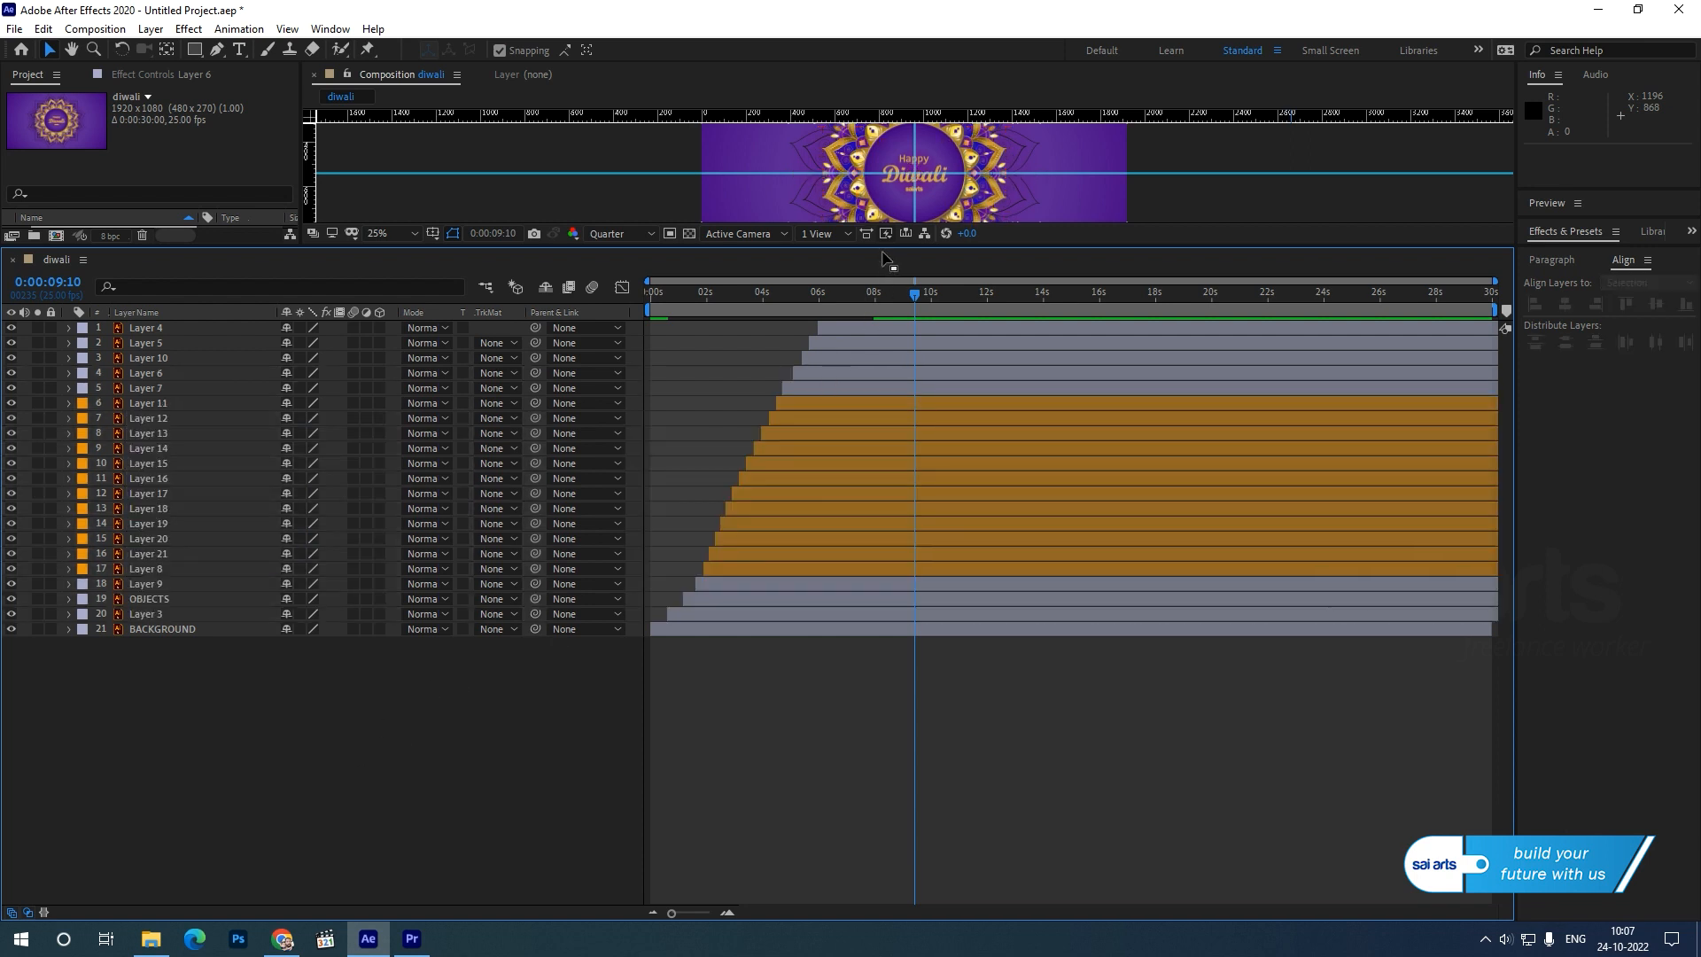
drag(884, 256, 868, 463)
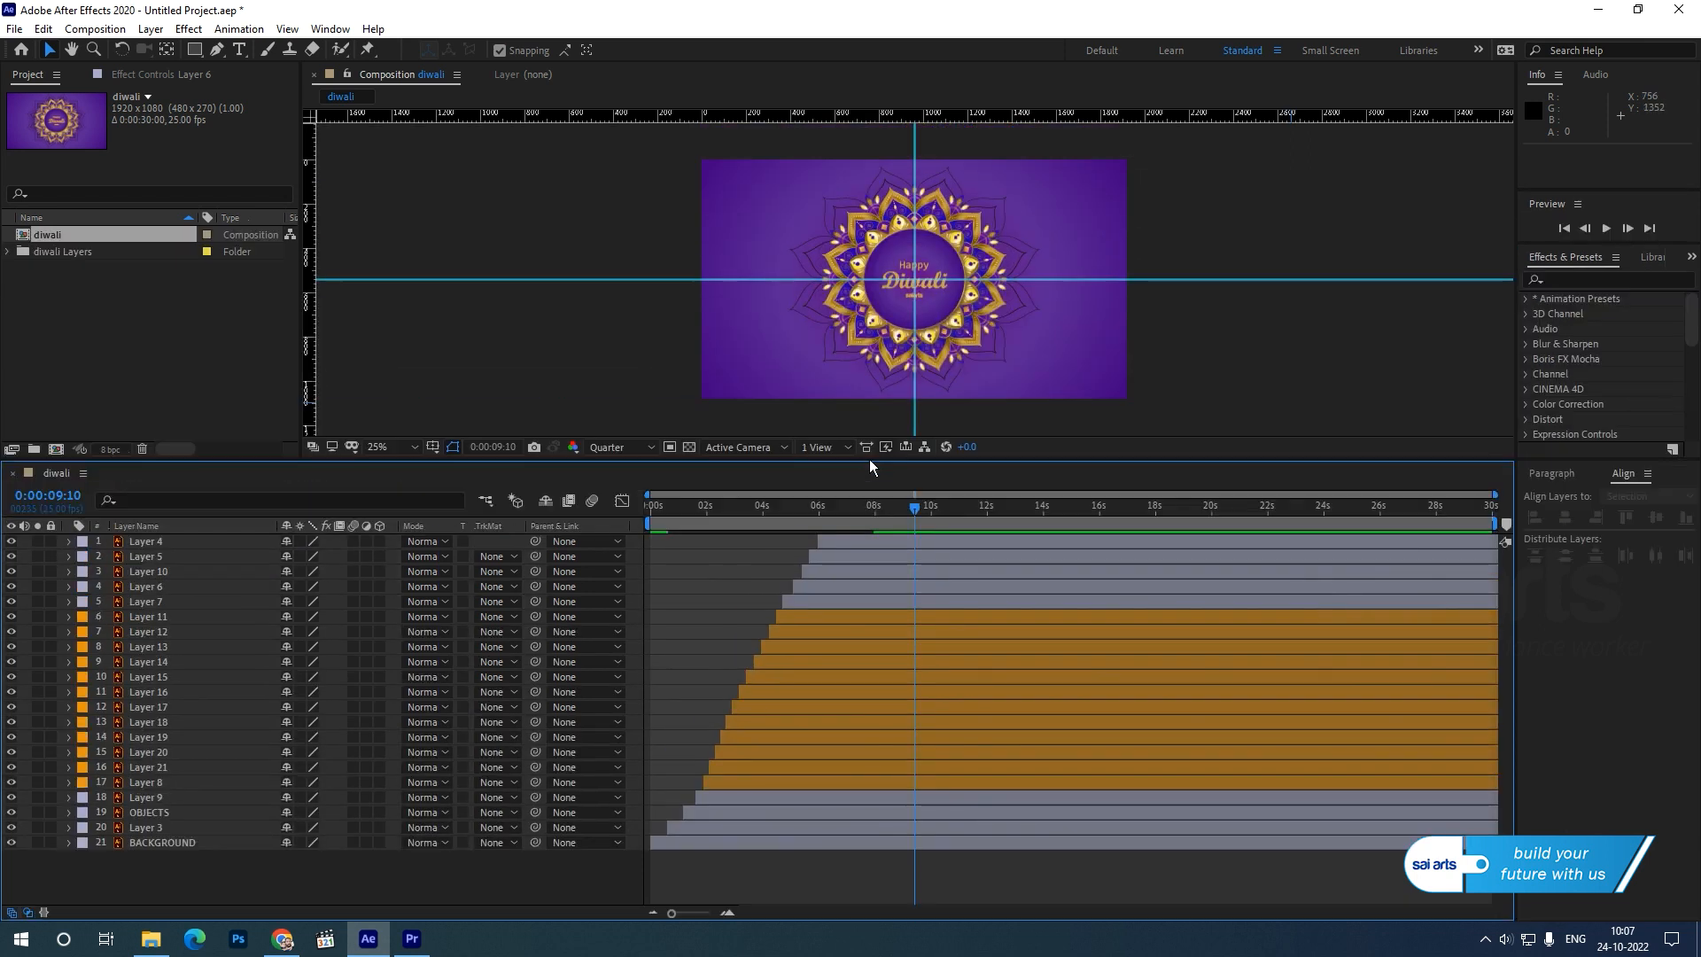
Scrub the eased animation from the start to about 6:13 and check which part of the mandala Layer 3 holds.
click(651, 524)
drag(642, 529, 838, 538)
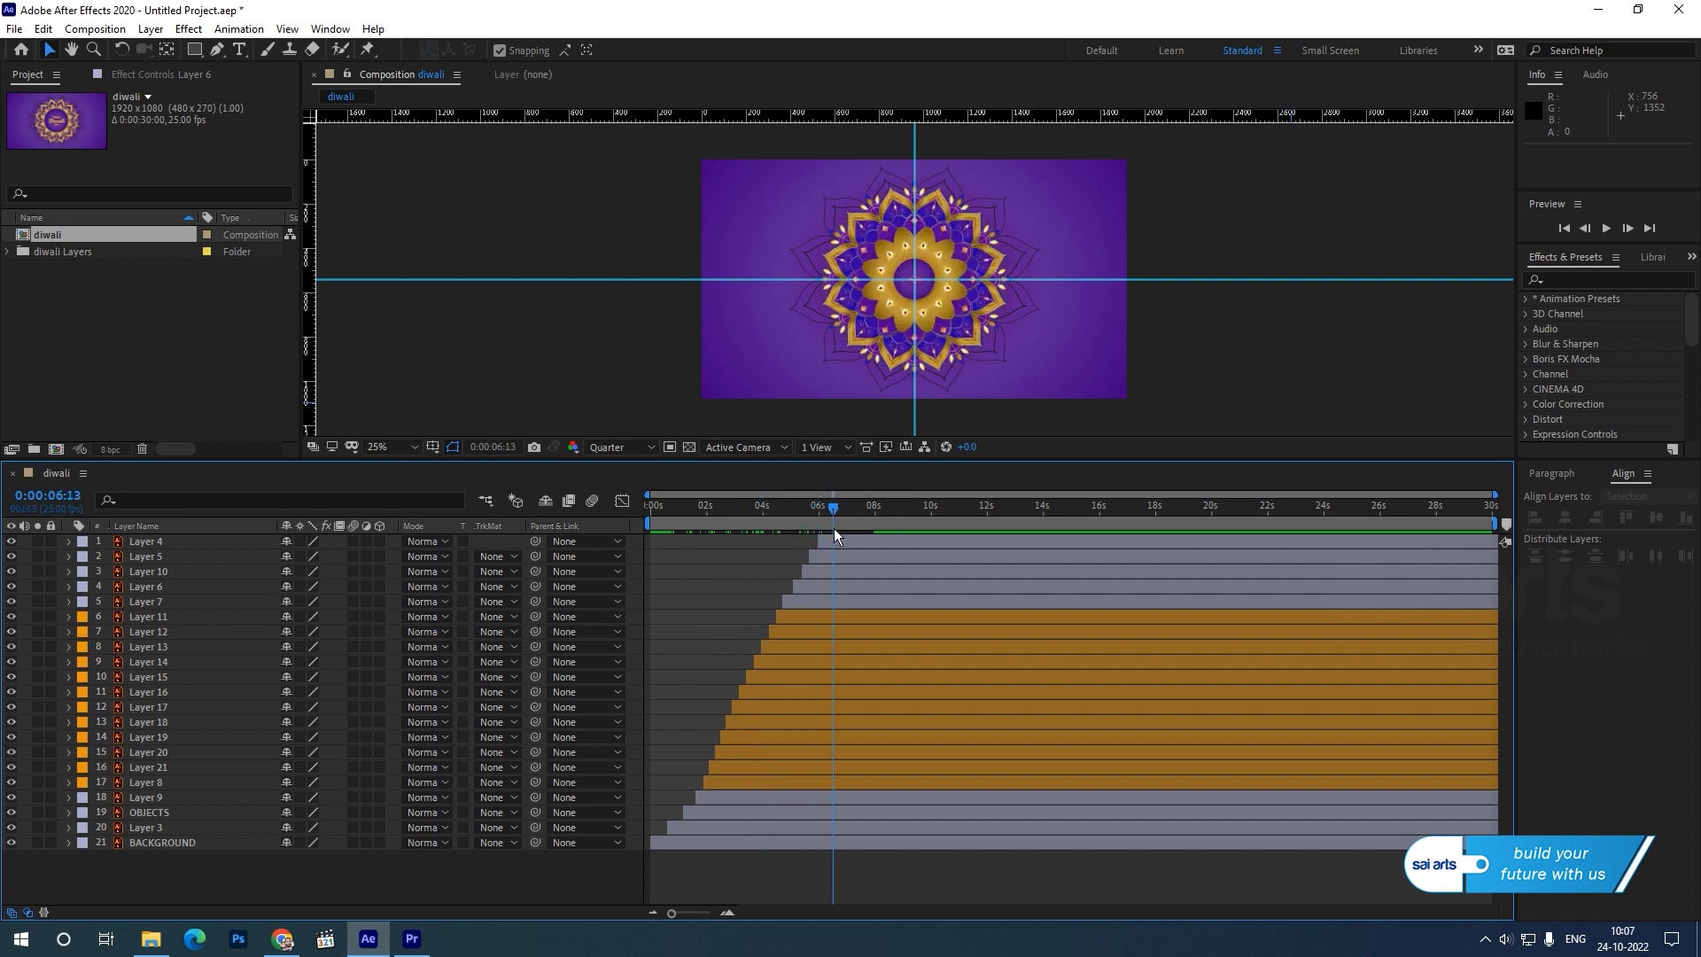
click(160, 828)
key(ctrl+Up)
click(13, 829)
click(13, 828)
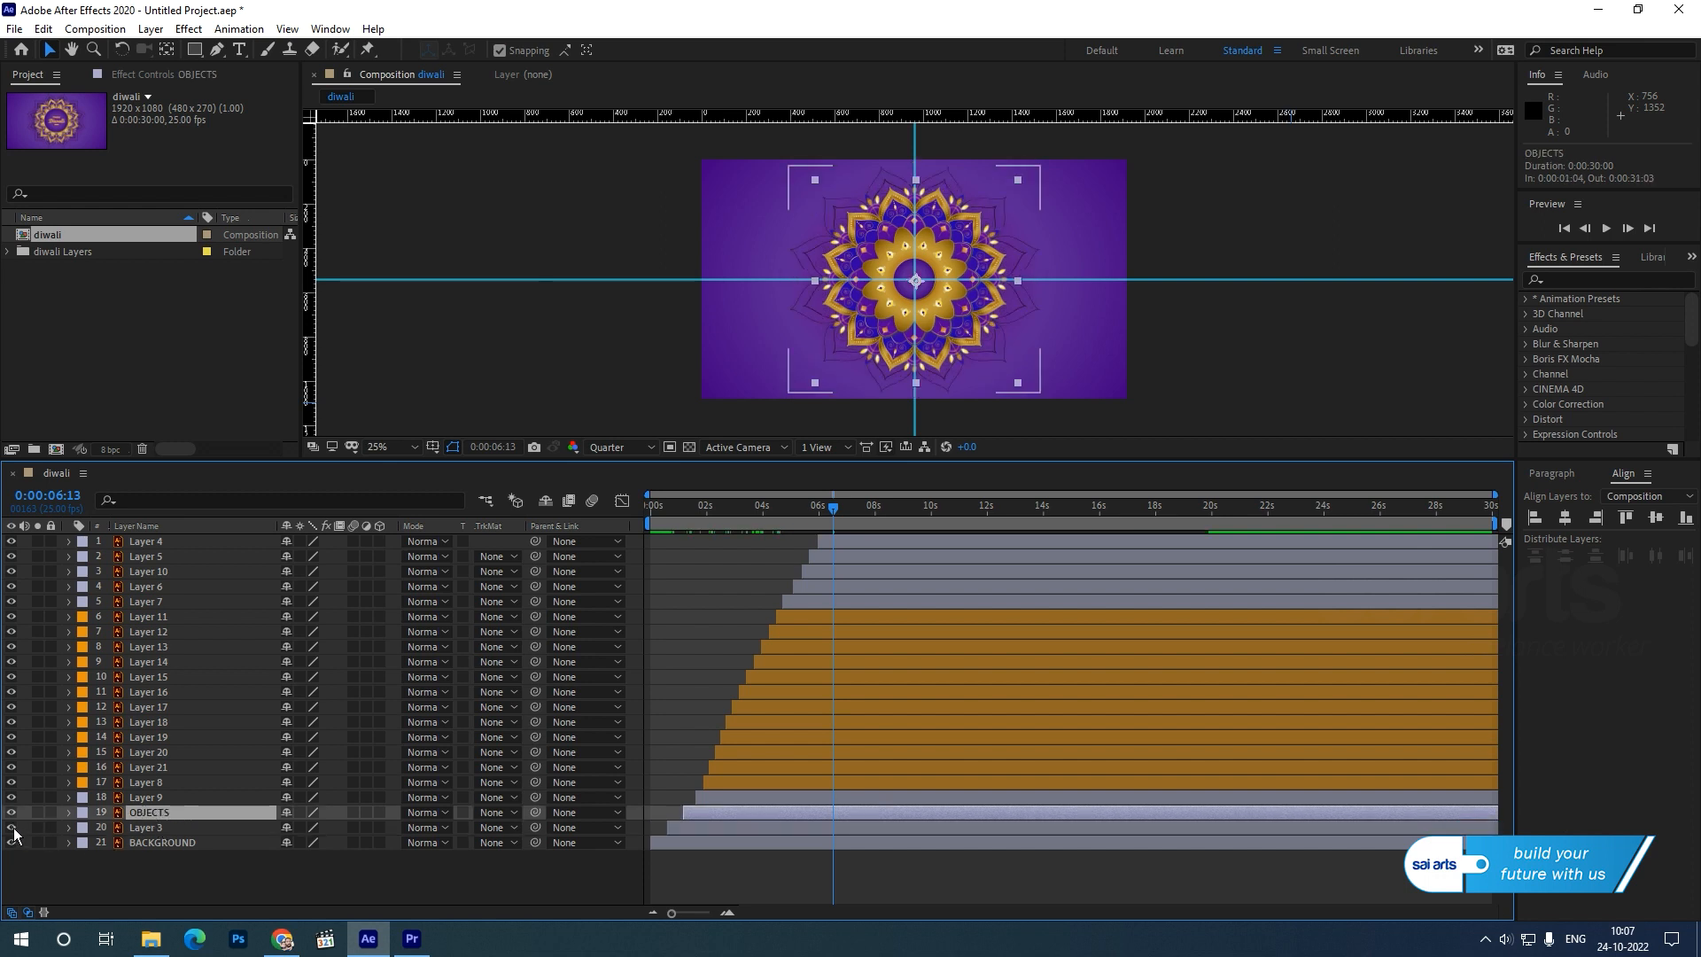
Add the expression time*10 to Layer 9's Rotation and select the expression text for reuse.
click(145, 799)
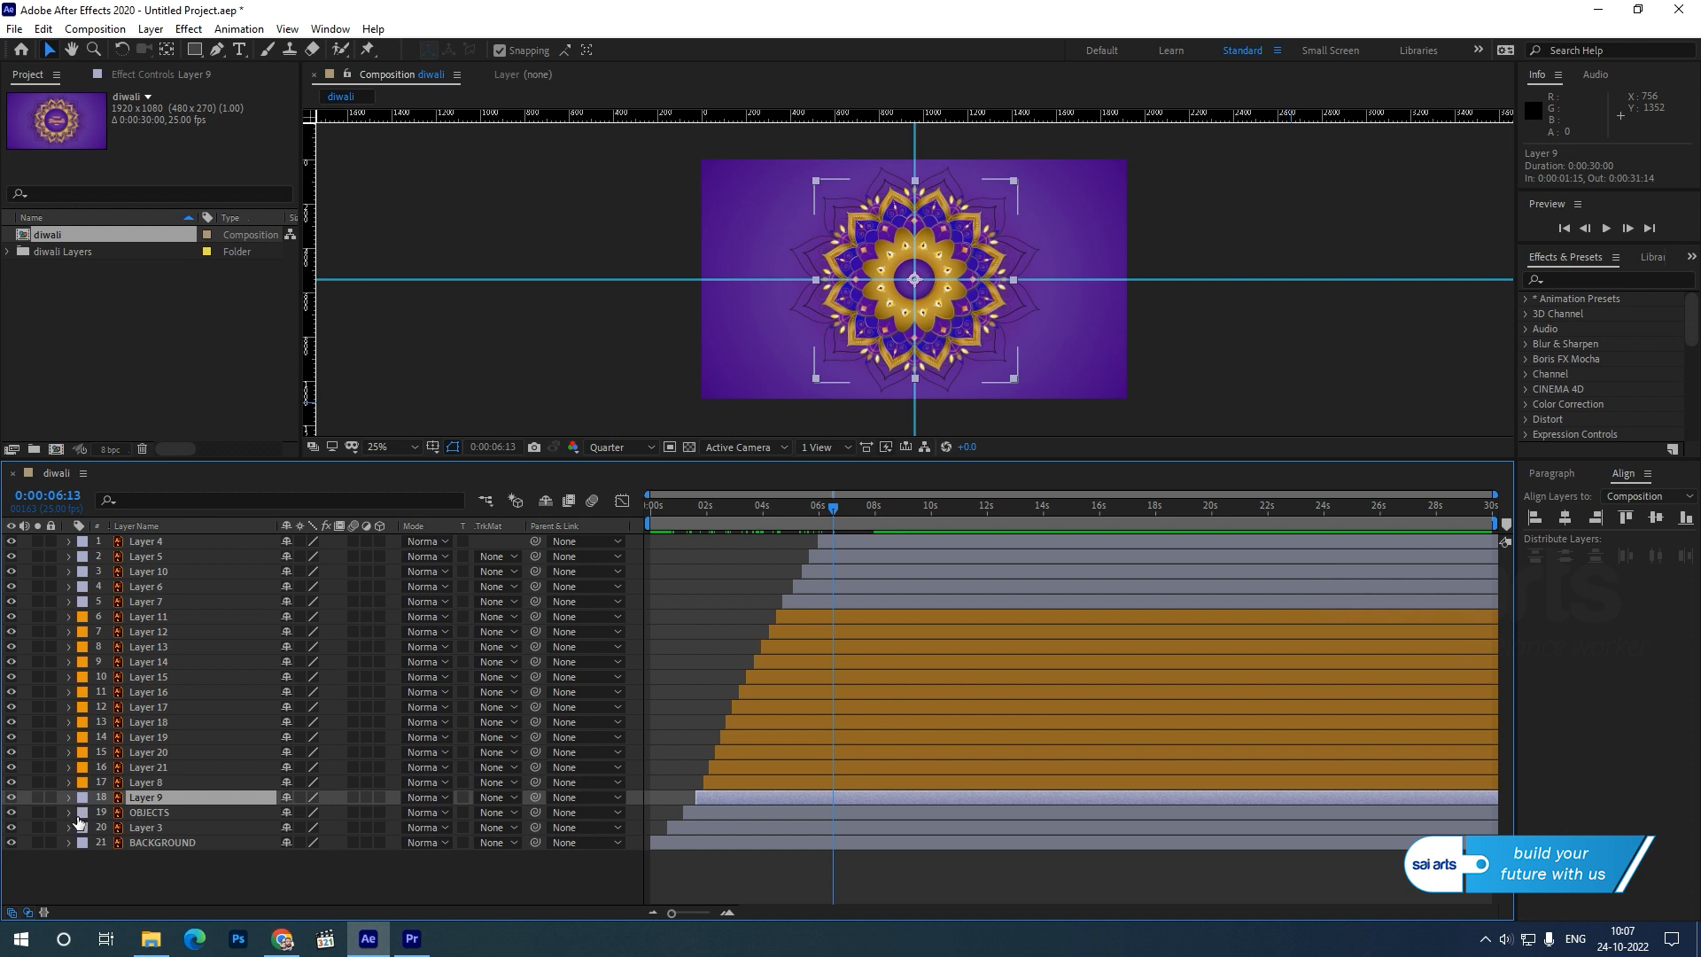
key(r)
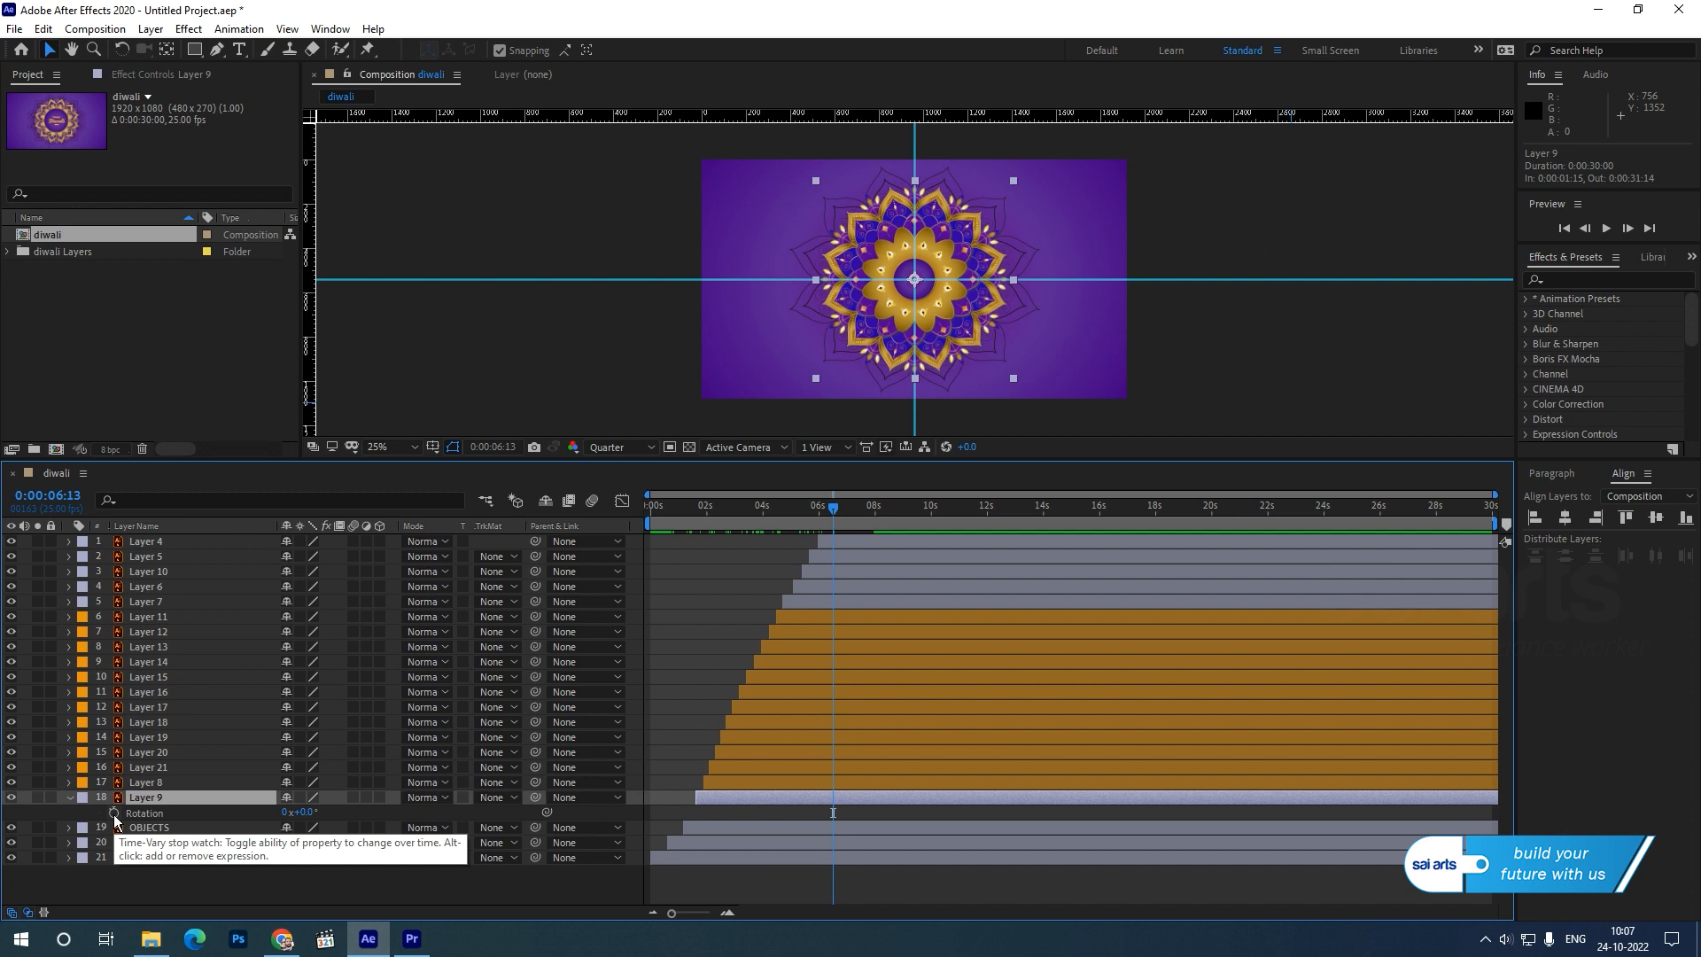
click(142, 813)
click(239, 28)
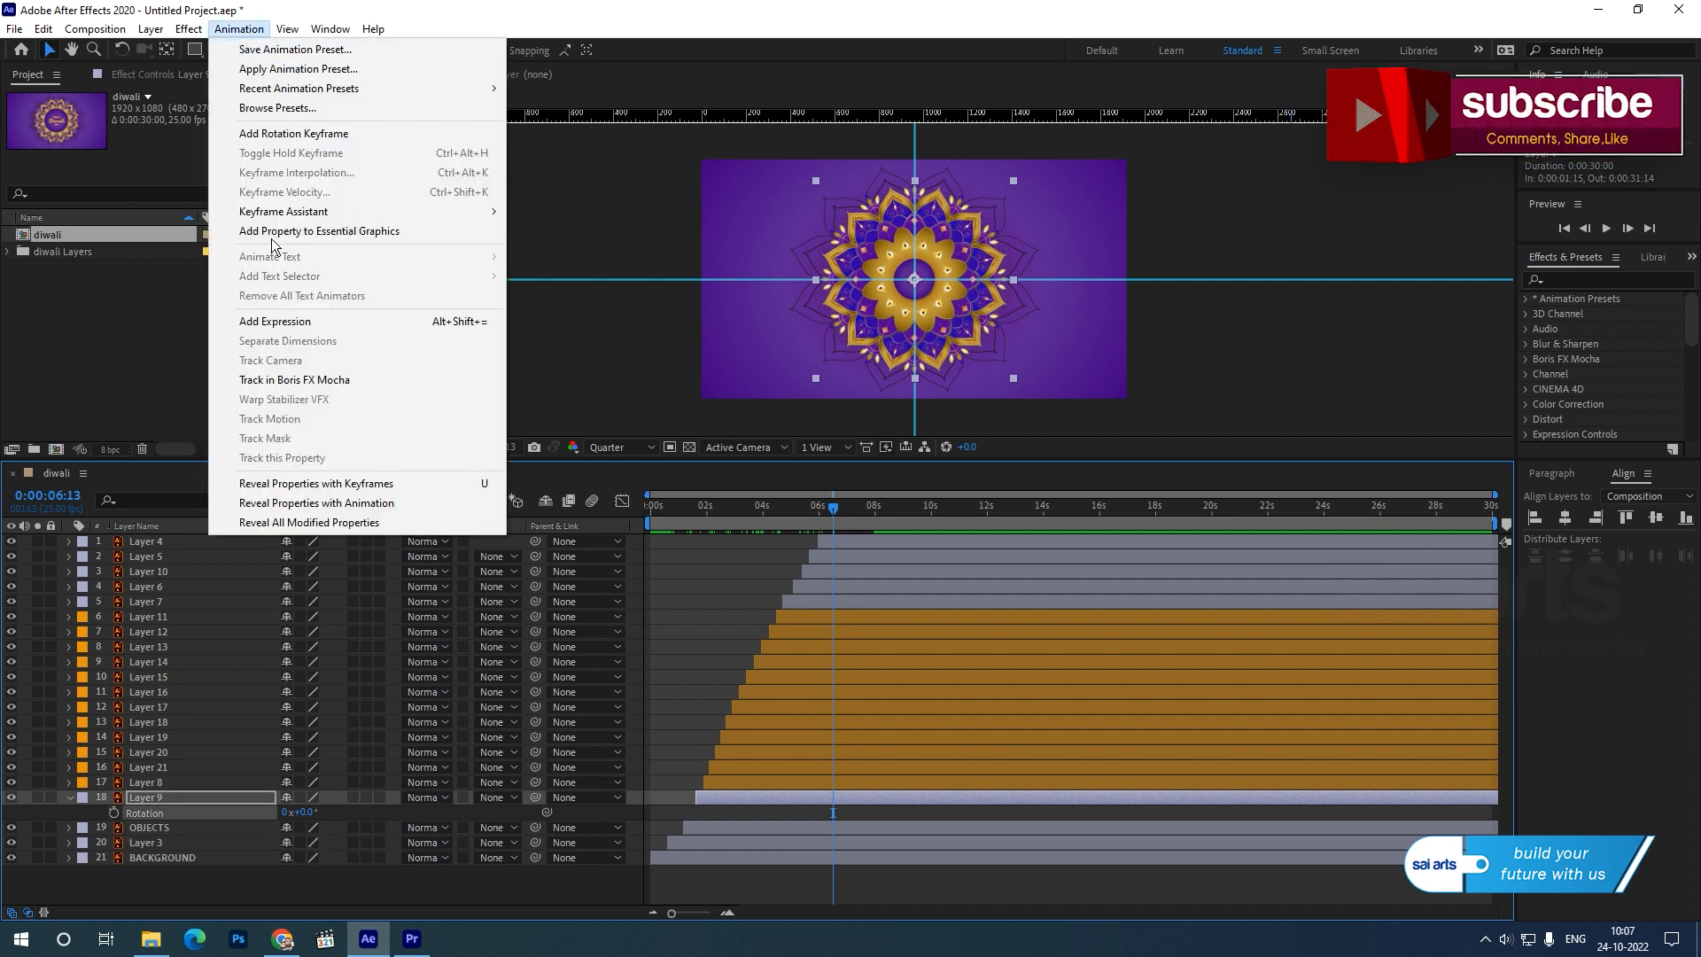
click(289, 320)
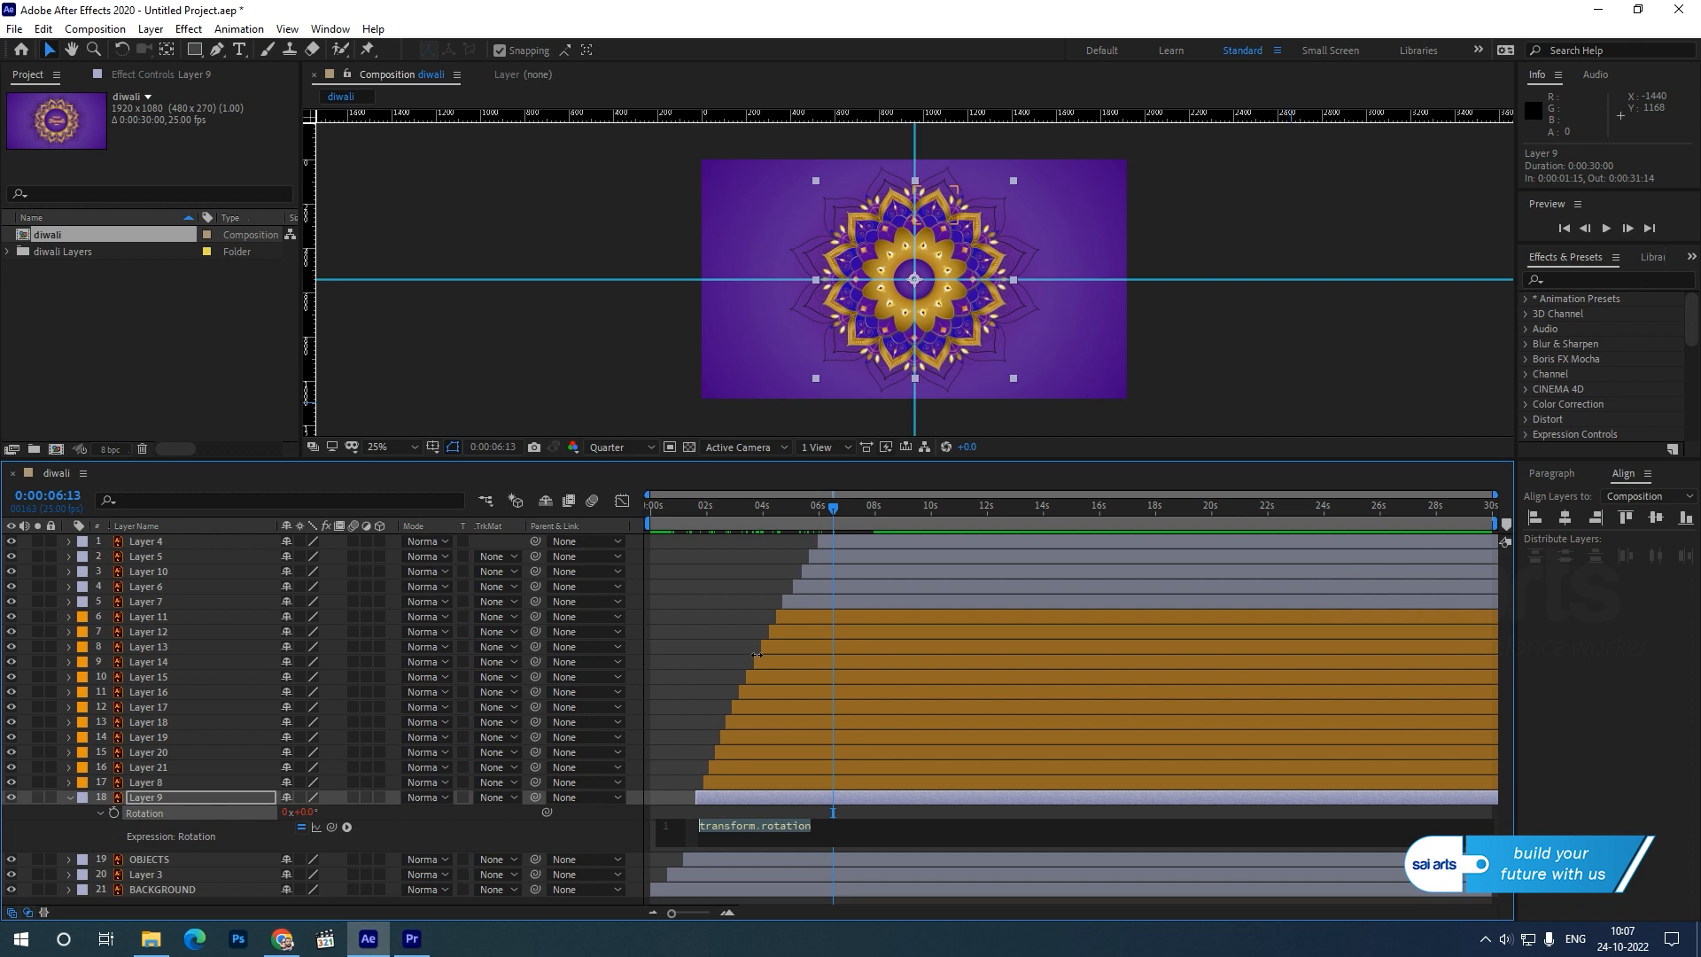
text(time)
key(Return)
click(672, 666)
click(671, 826)
key(ctrl+c)
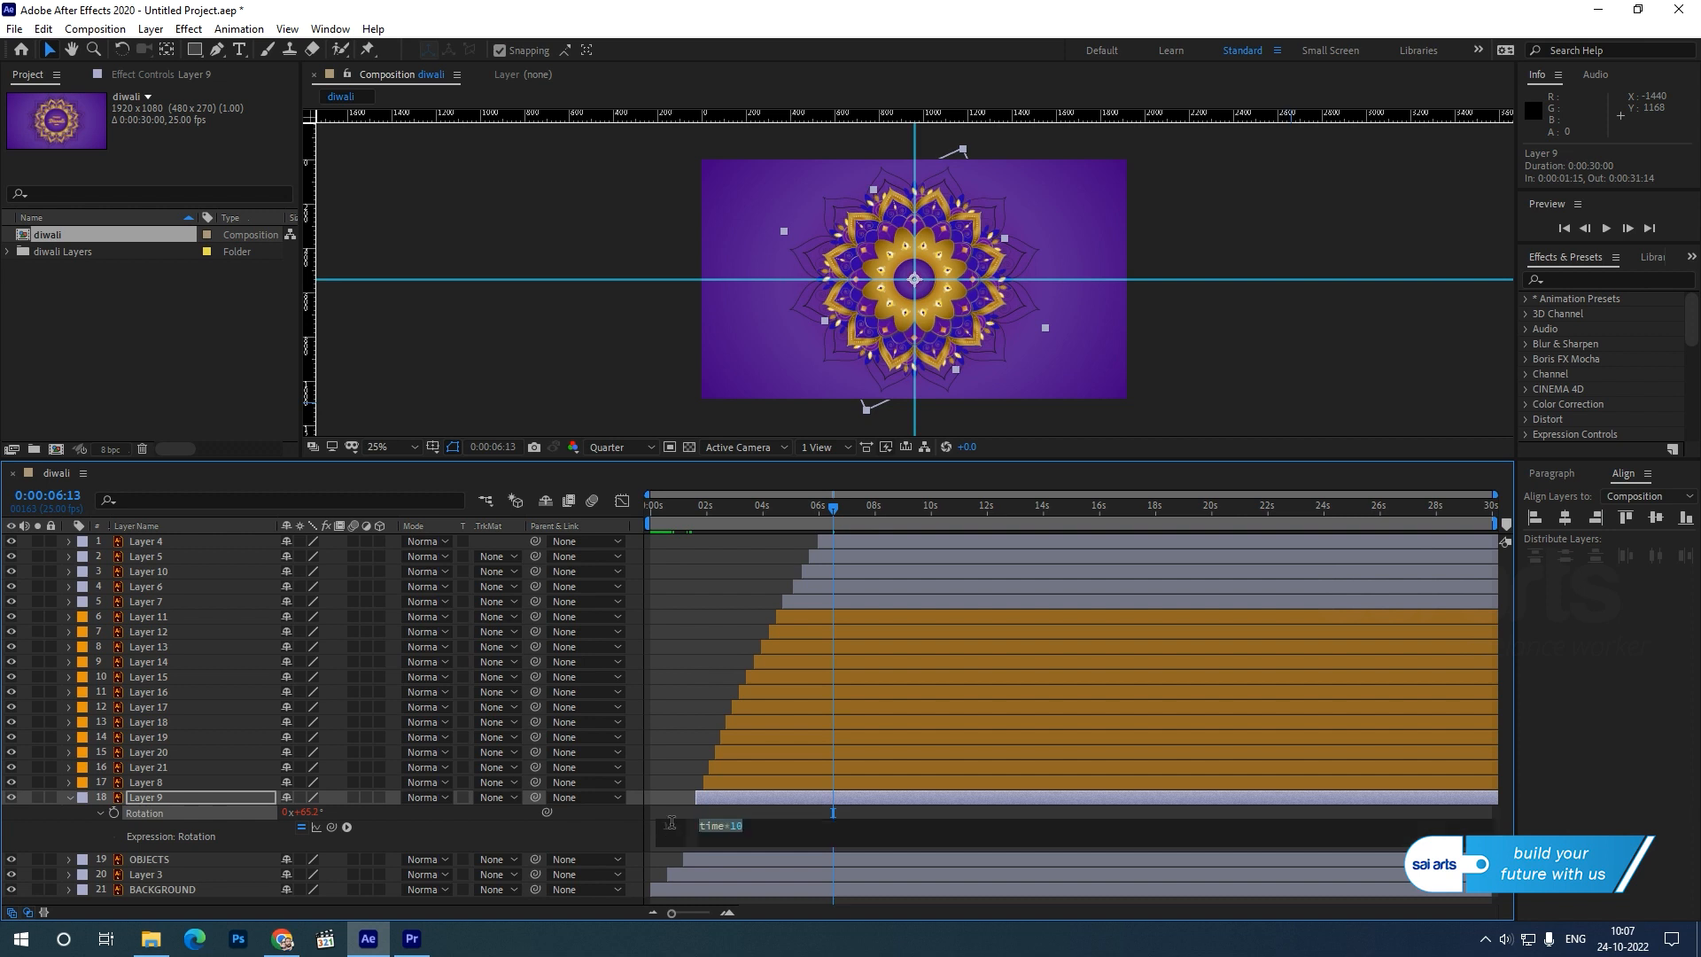
Add the copied time*10 expression to the Rotation of Layer 8 and Layer 21.
click(138, 785)
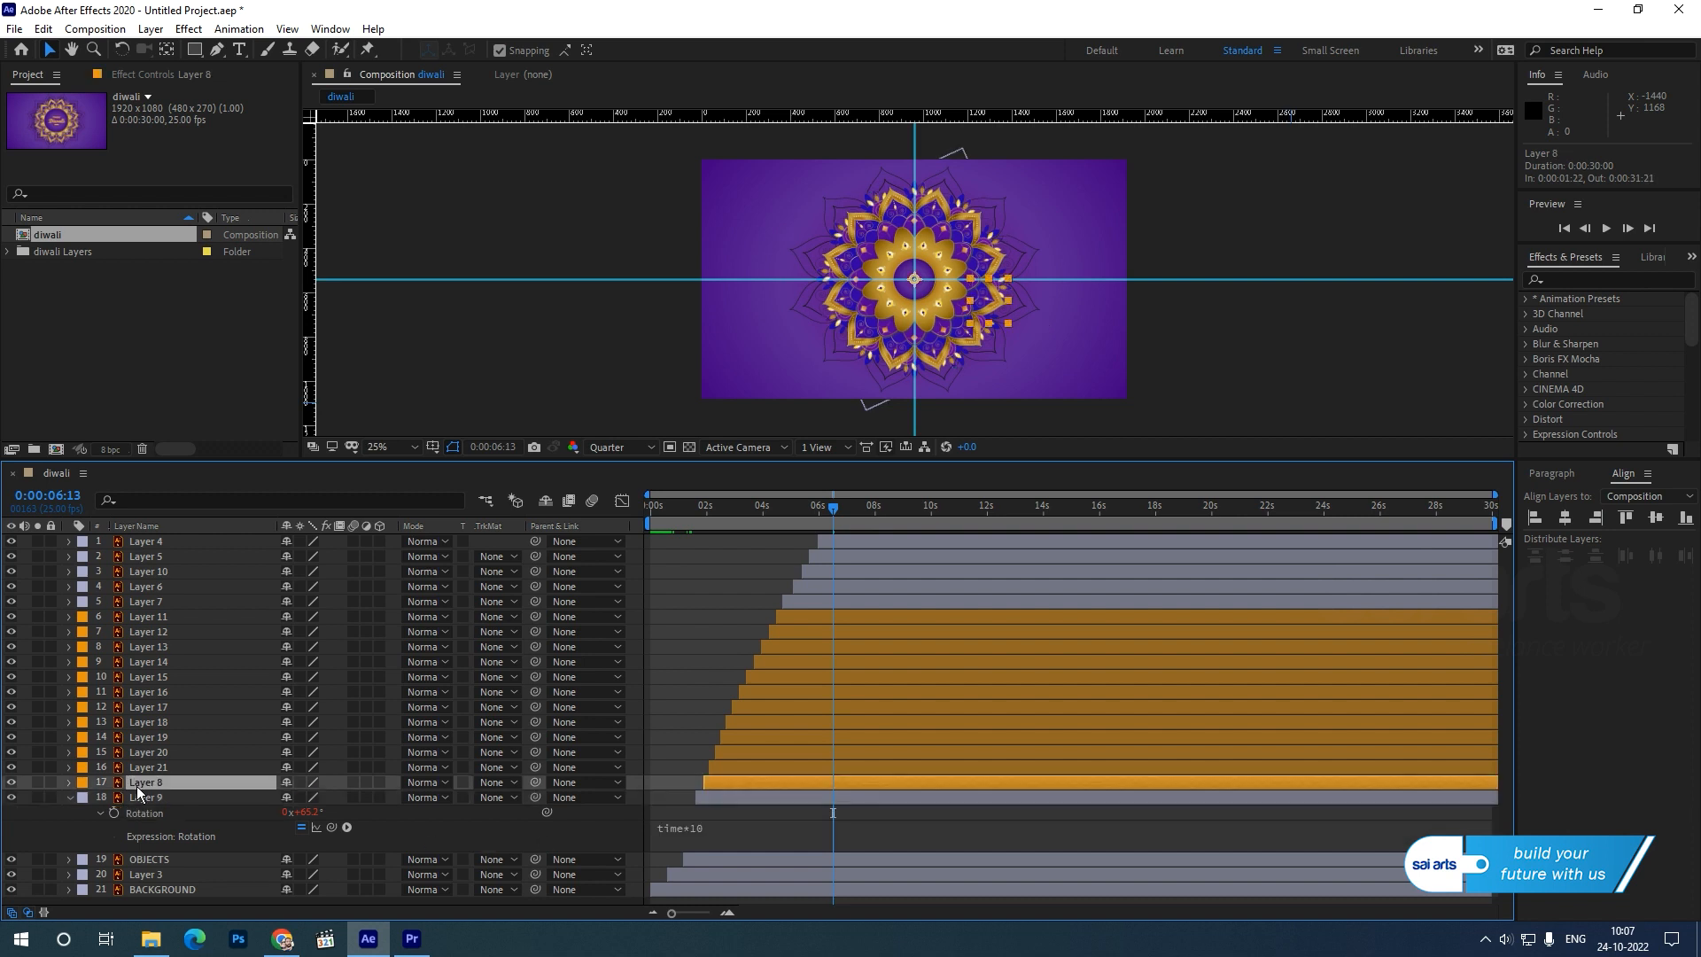
key(r)
alt+click(113, 799)
key(ctrl+v)
click(138, 769)
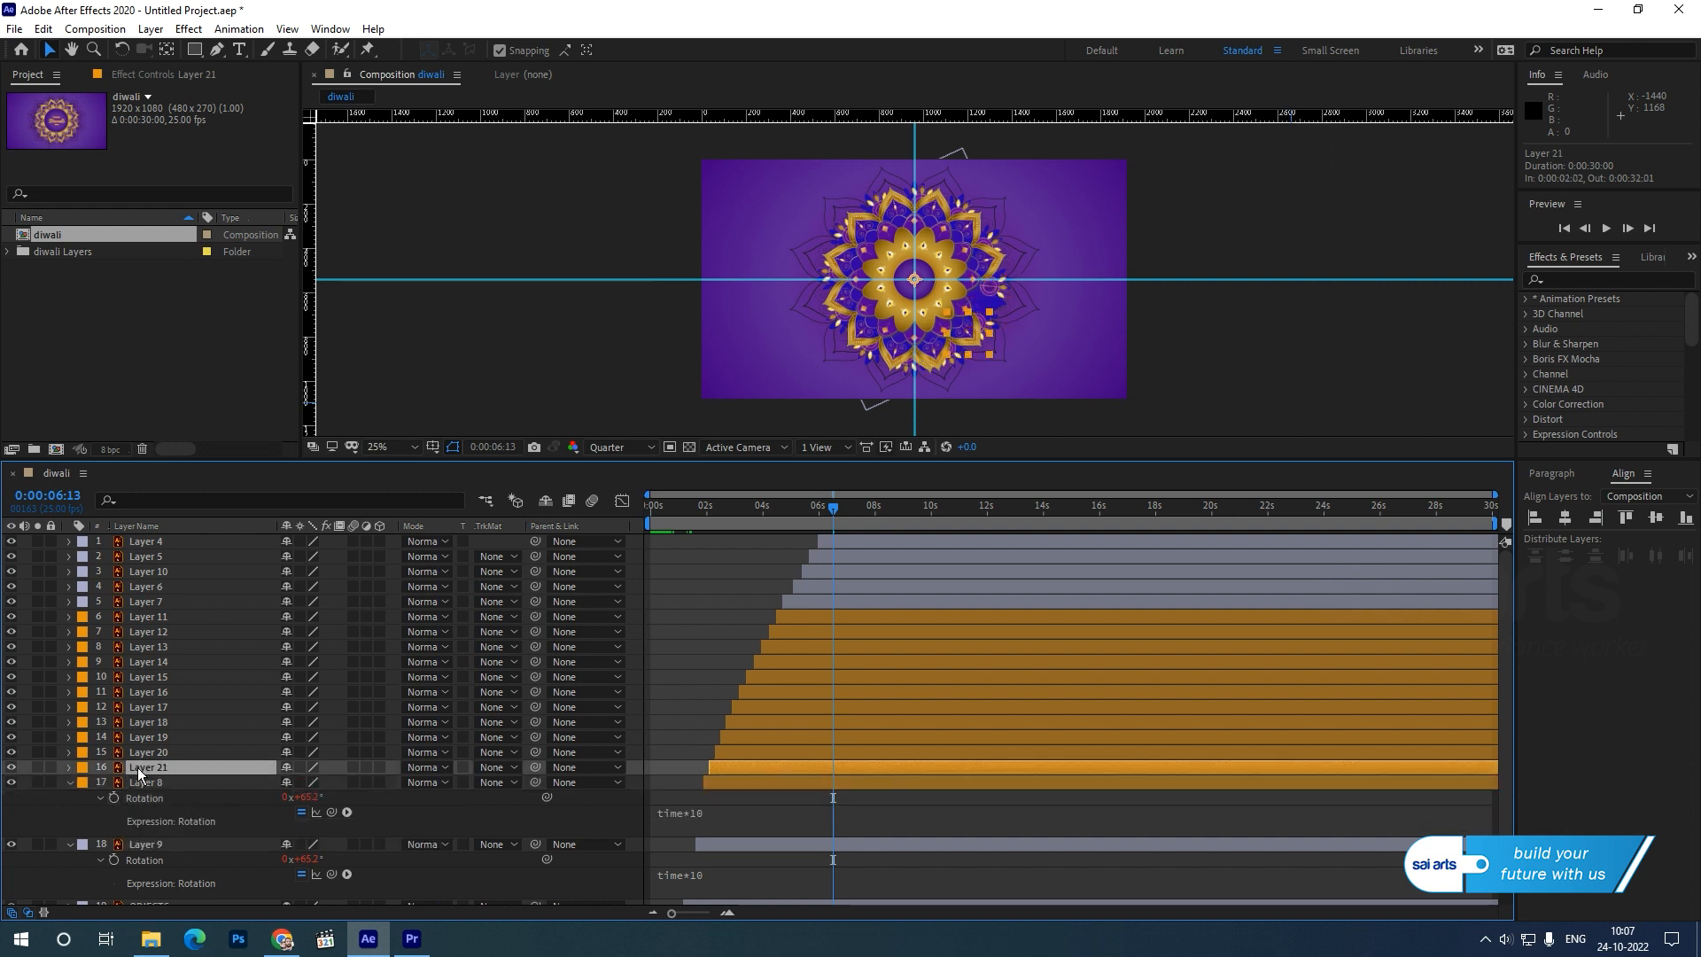
key(r)
alt+click(114, 783)
key(ctrl+v)
Add the copied time*10 expression to the Rotation of Layer 20 and Layer 19.
click(142, 753)
key(r)
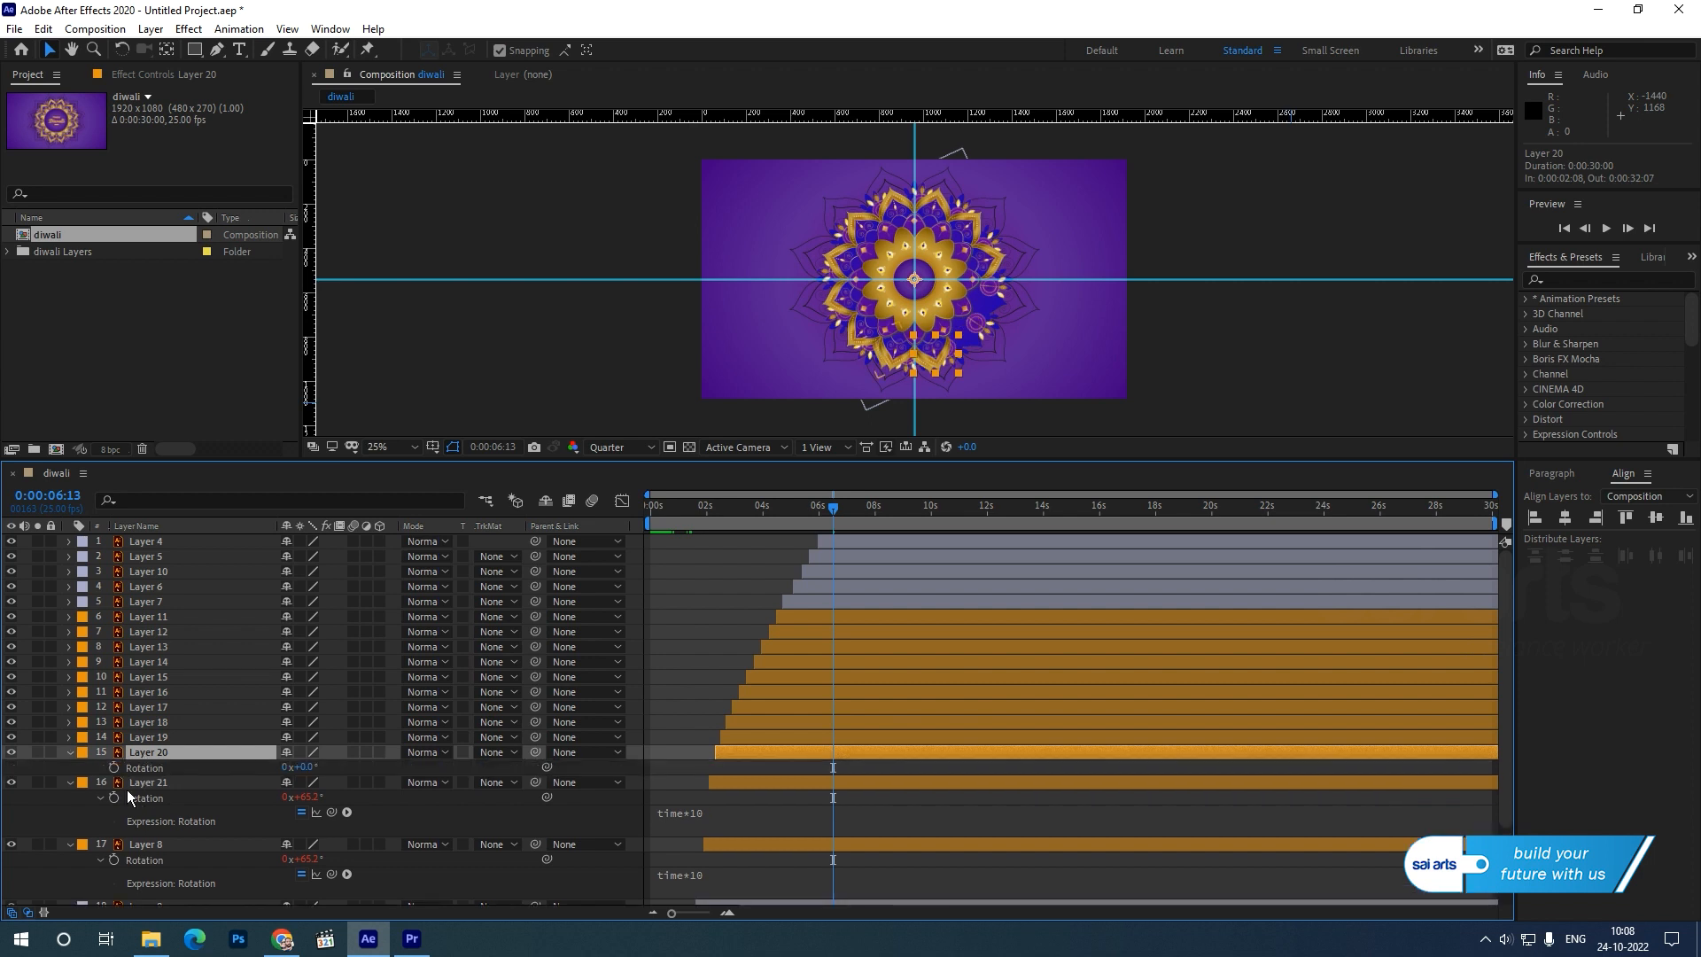
alt+click(113, 768)
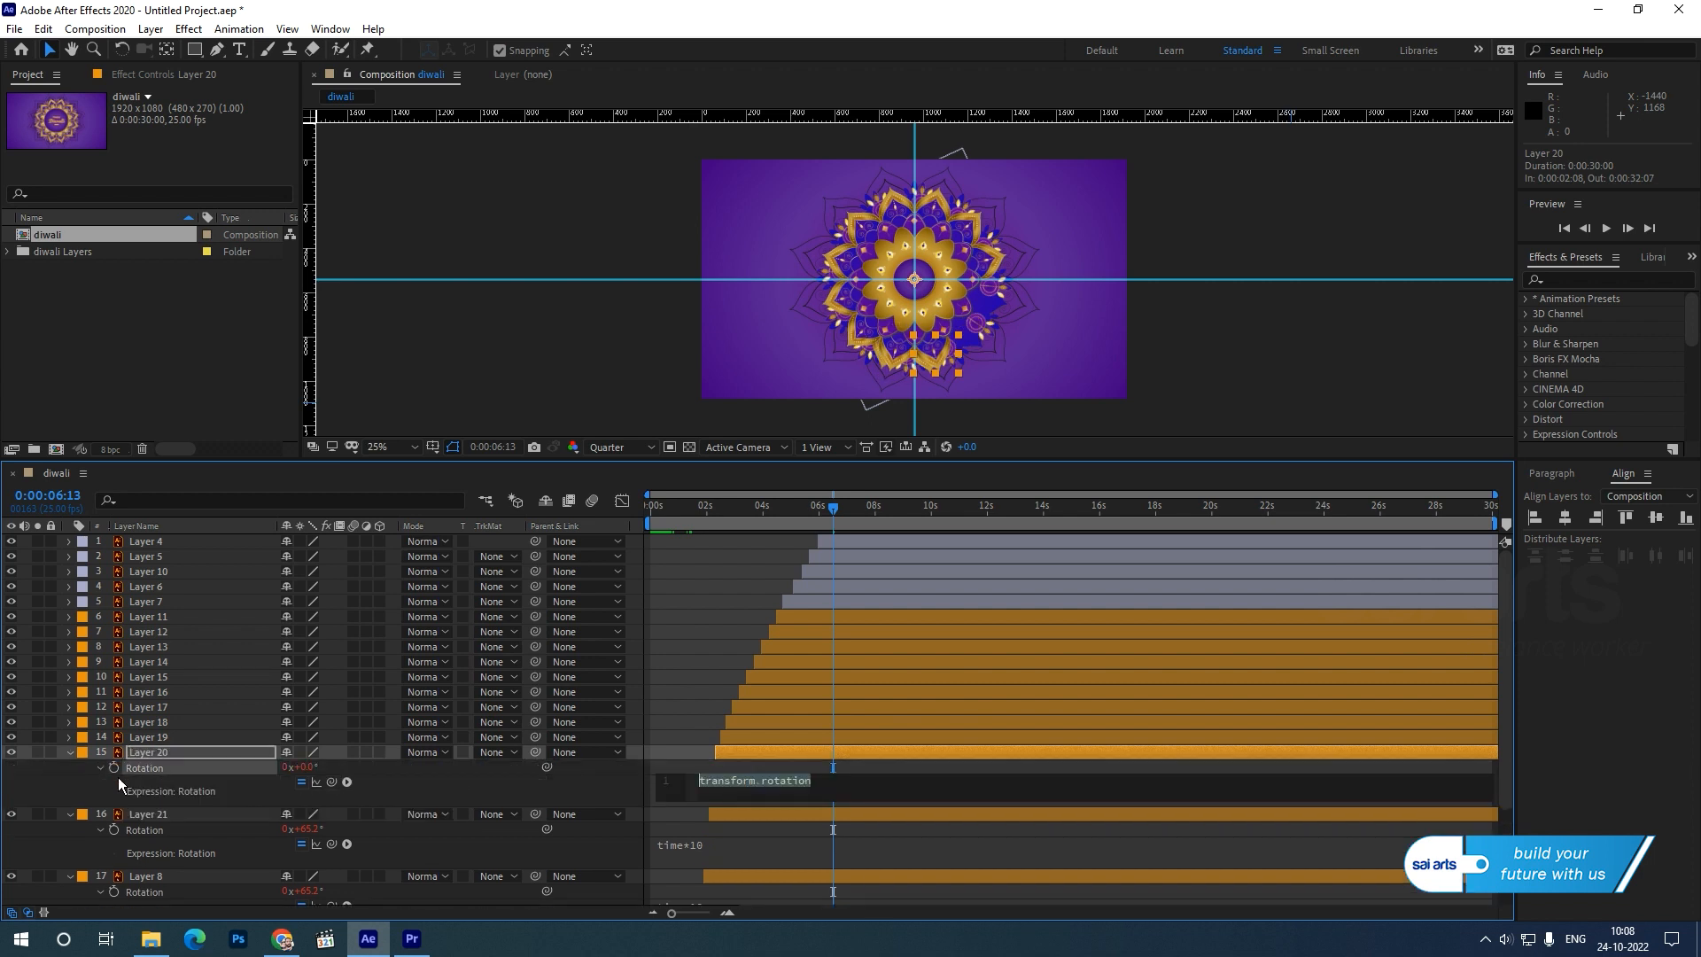
key(ctrl+v)
click(139, 739)
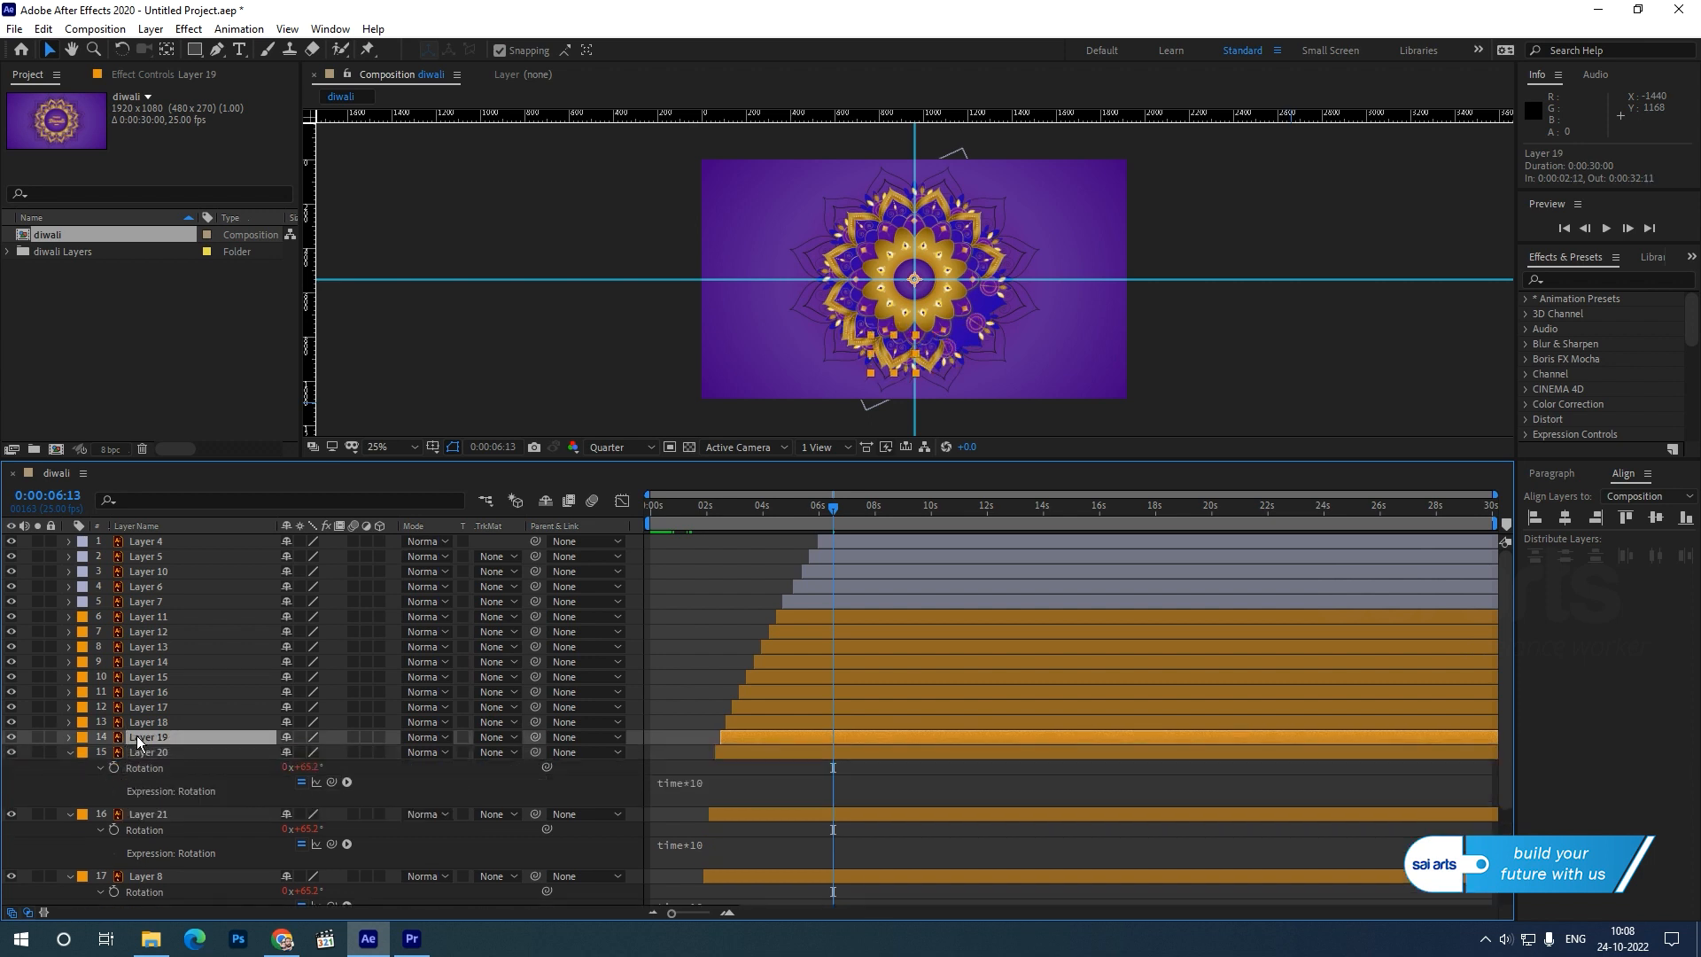
key(r)
alt+click(113, 752)
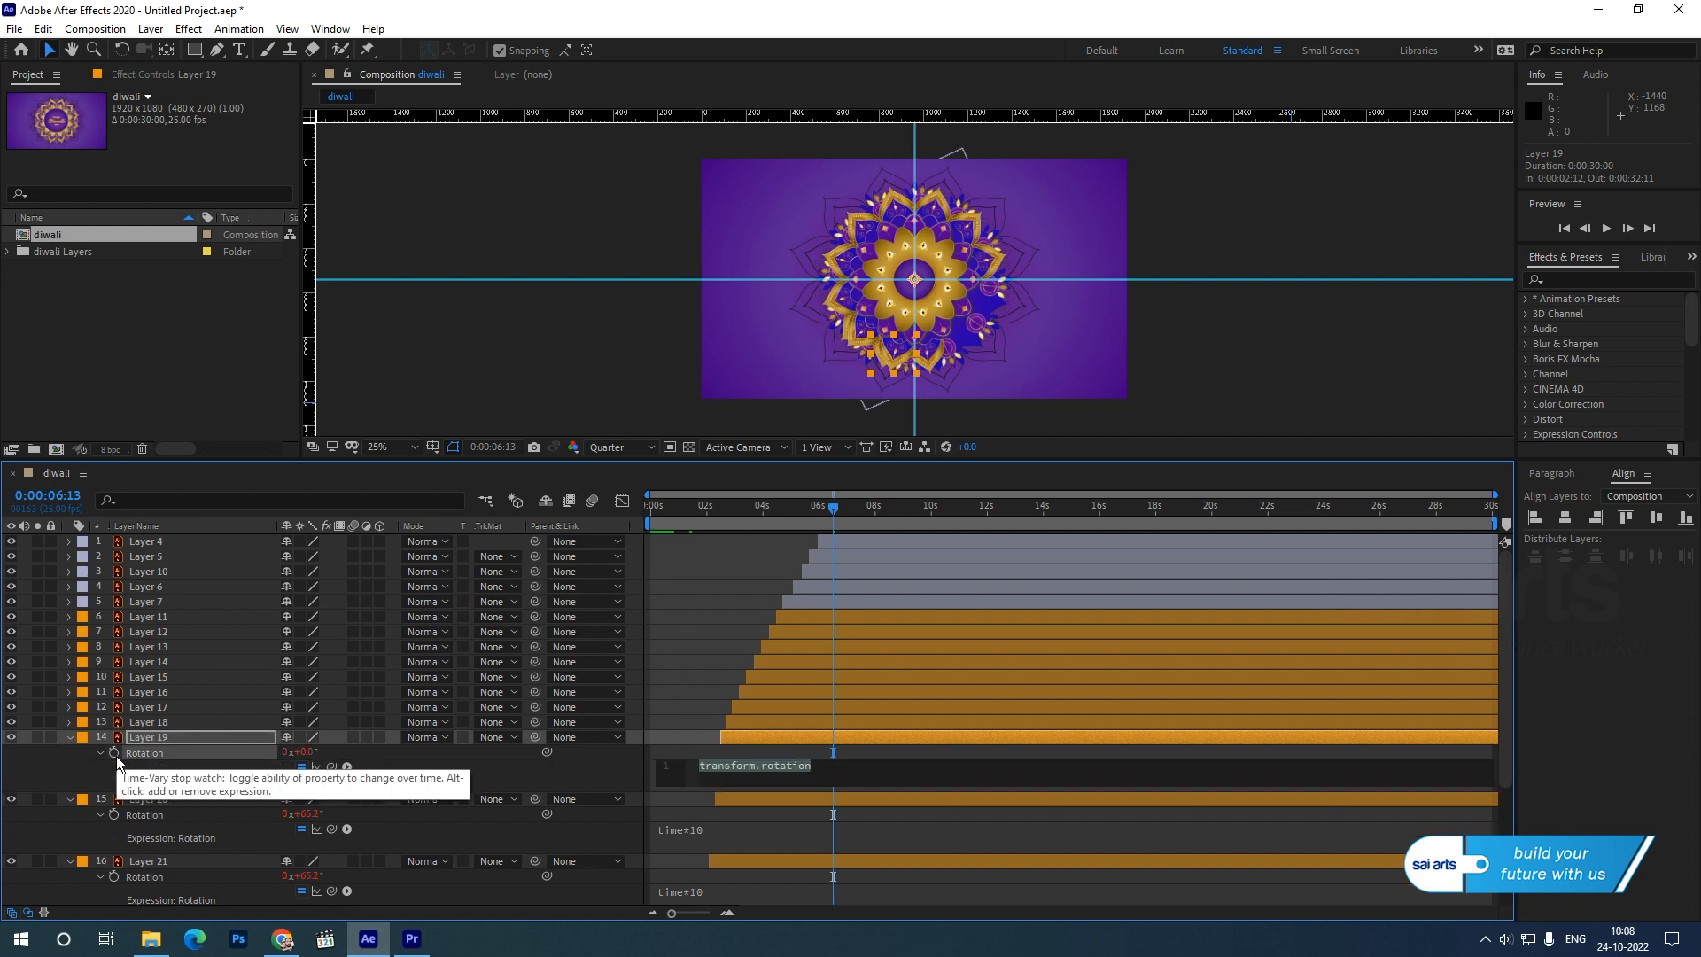
key(ctrl+v)
Add the copied time*10 expression to the Rotation of Layer 18 and Layer 17.
click(138, 724)
key(r)
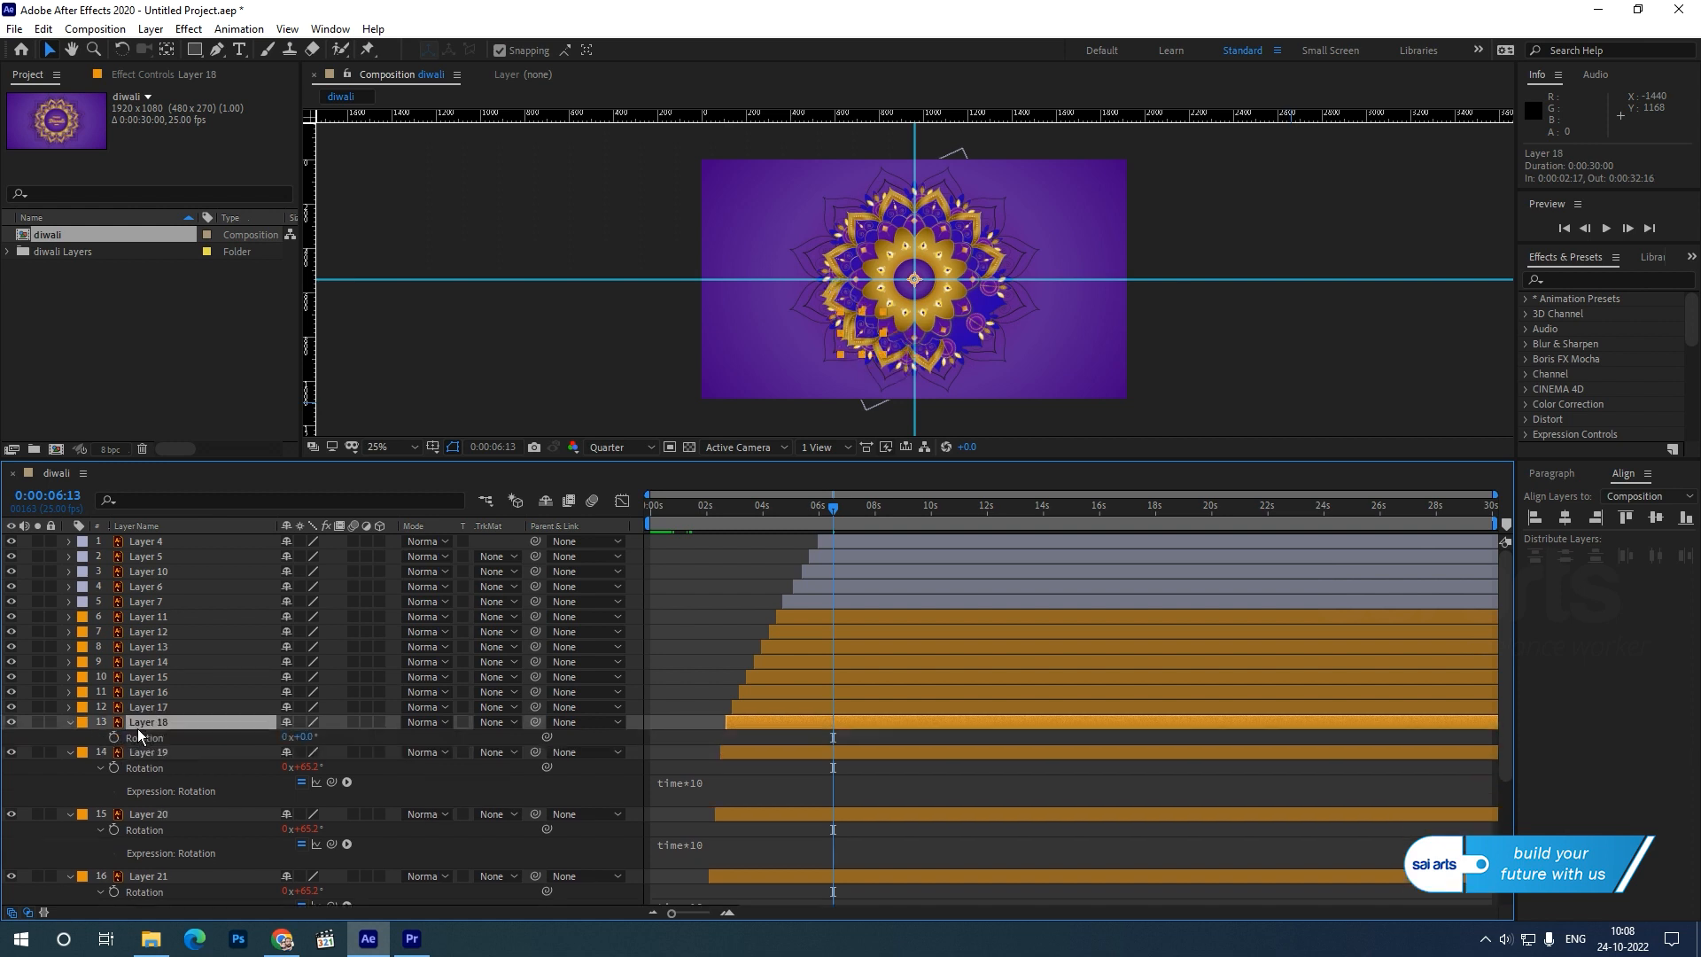
click(239, 28)
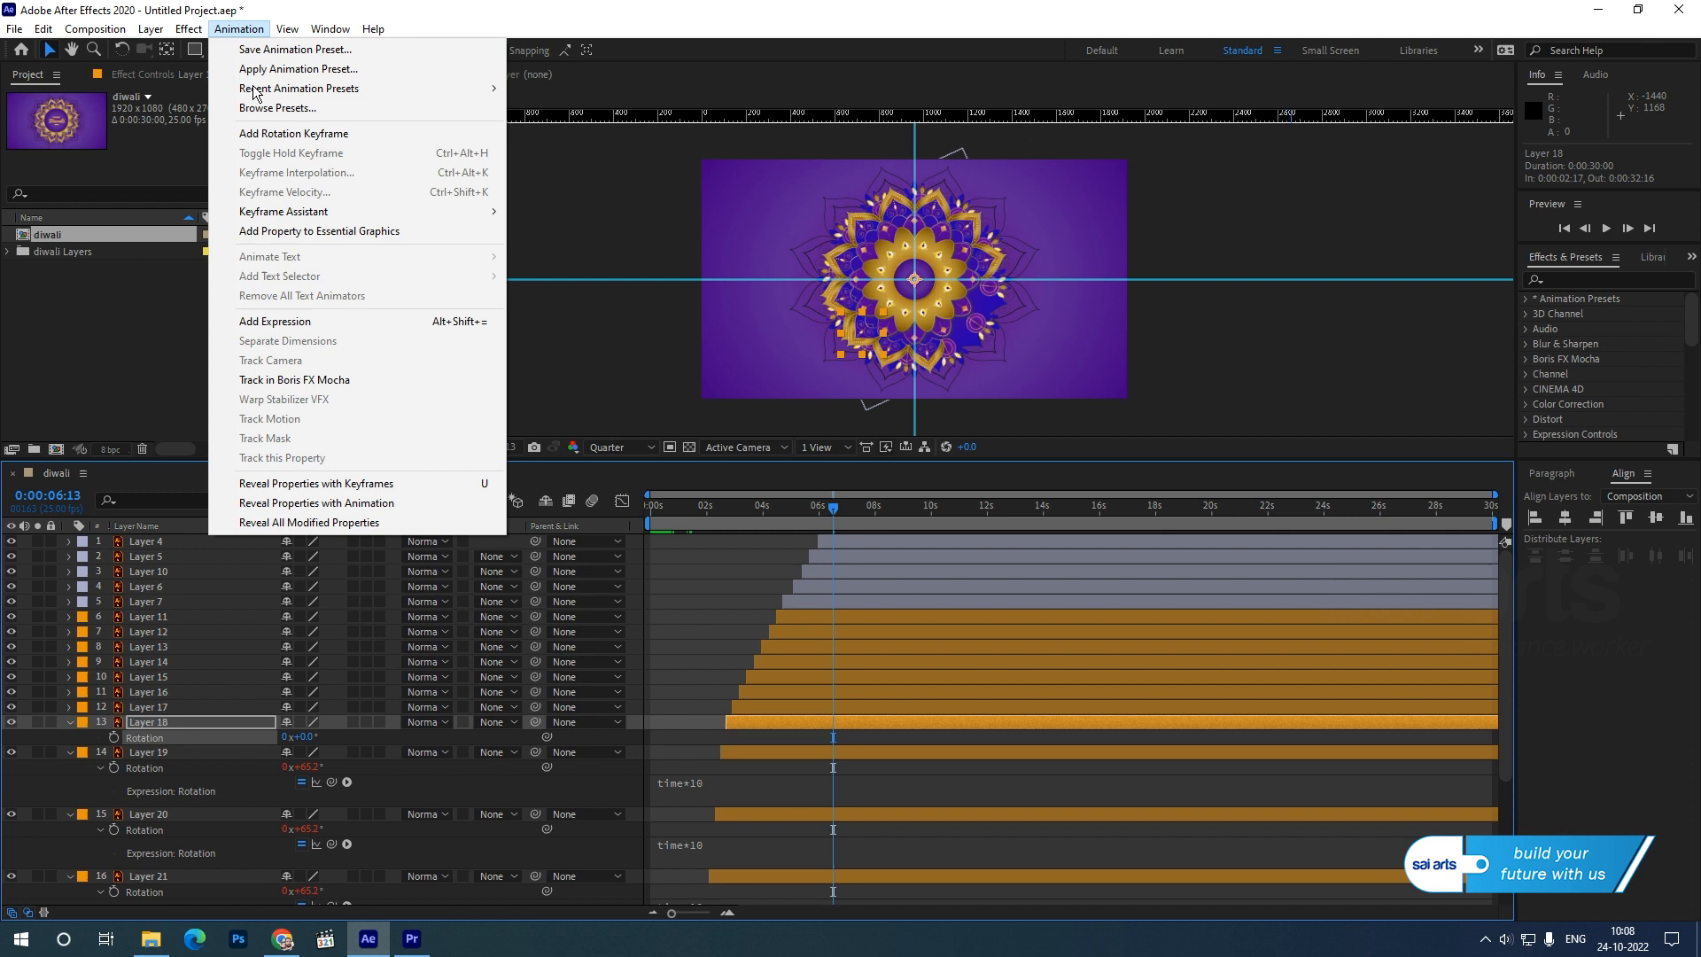
click(280, 320)
key(ctrl+v)
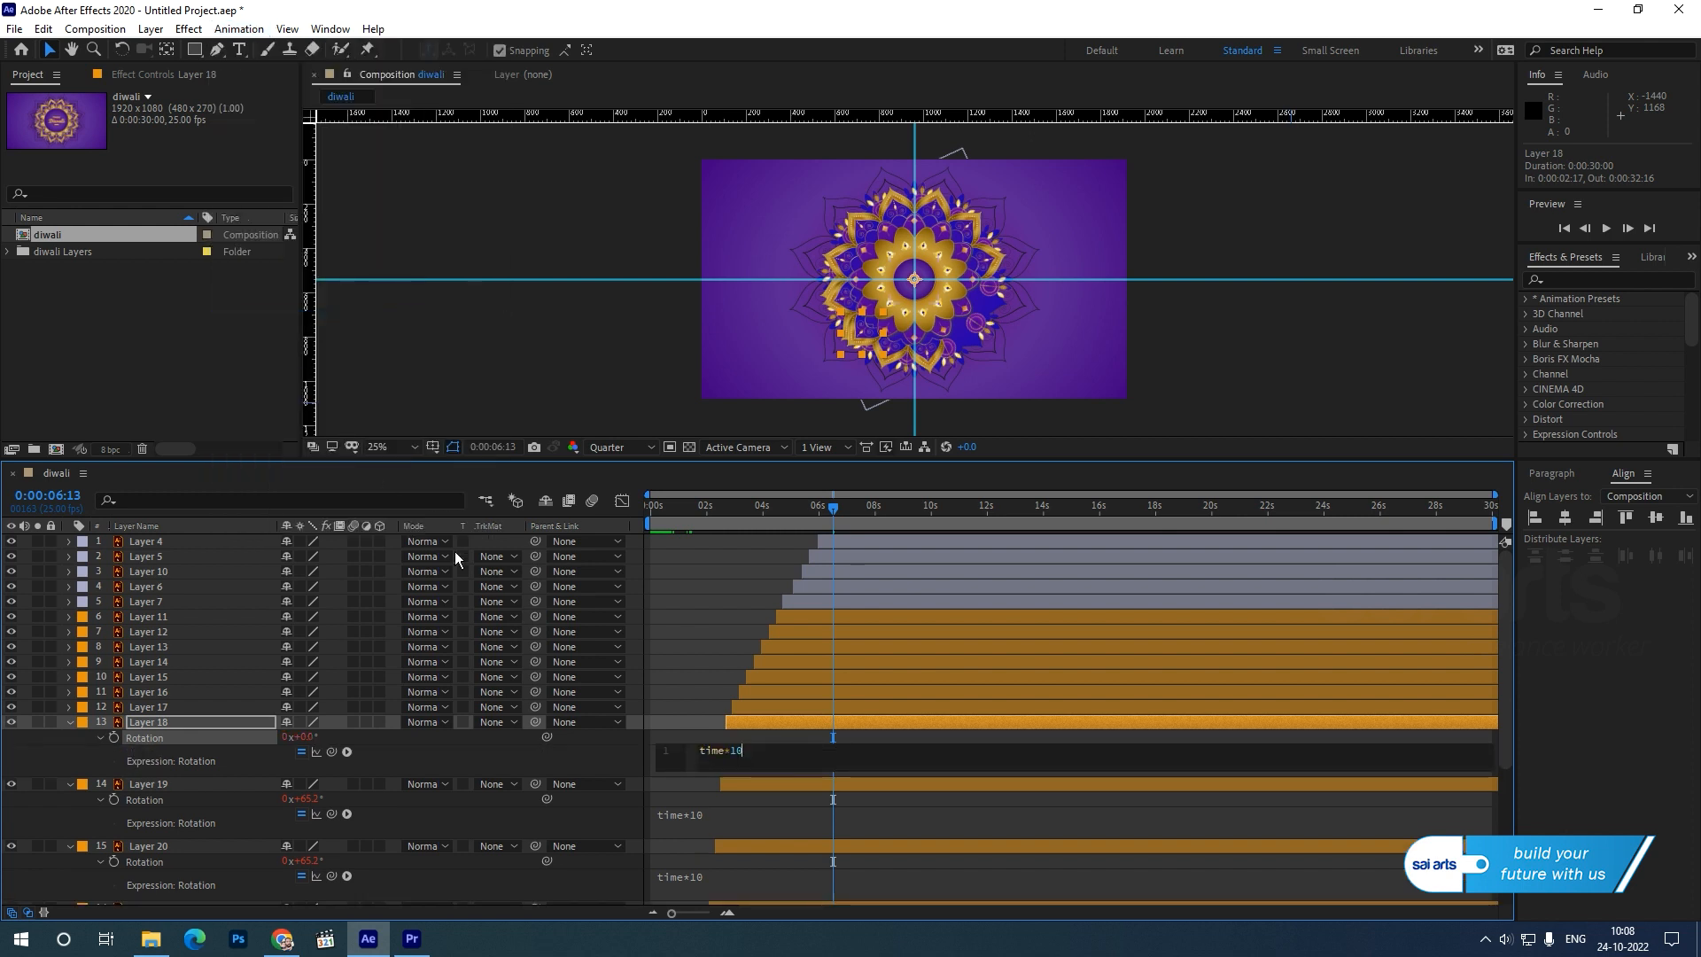
click(149, 707)
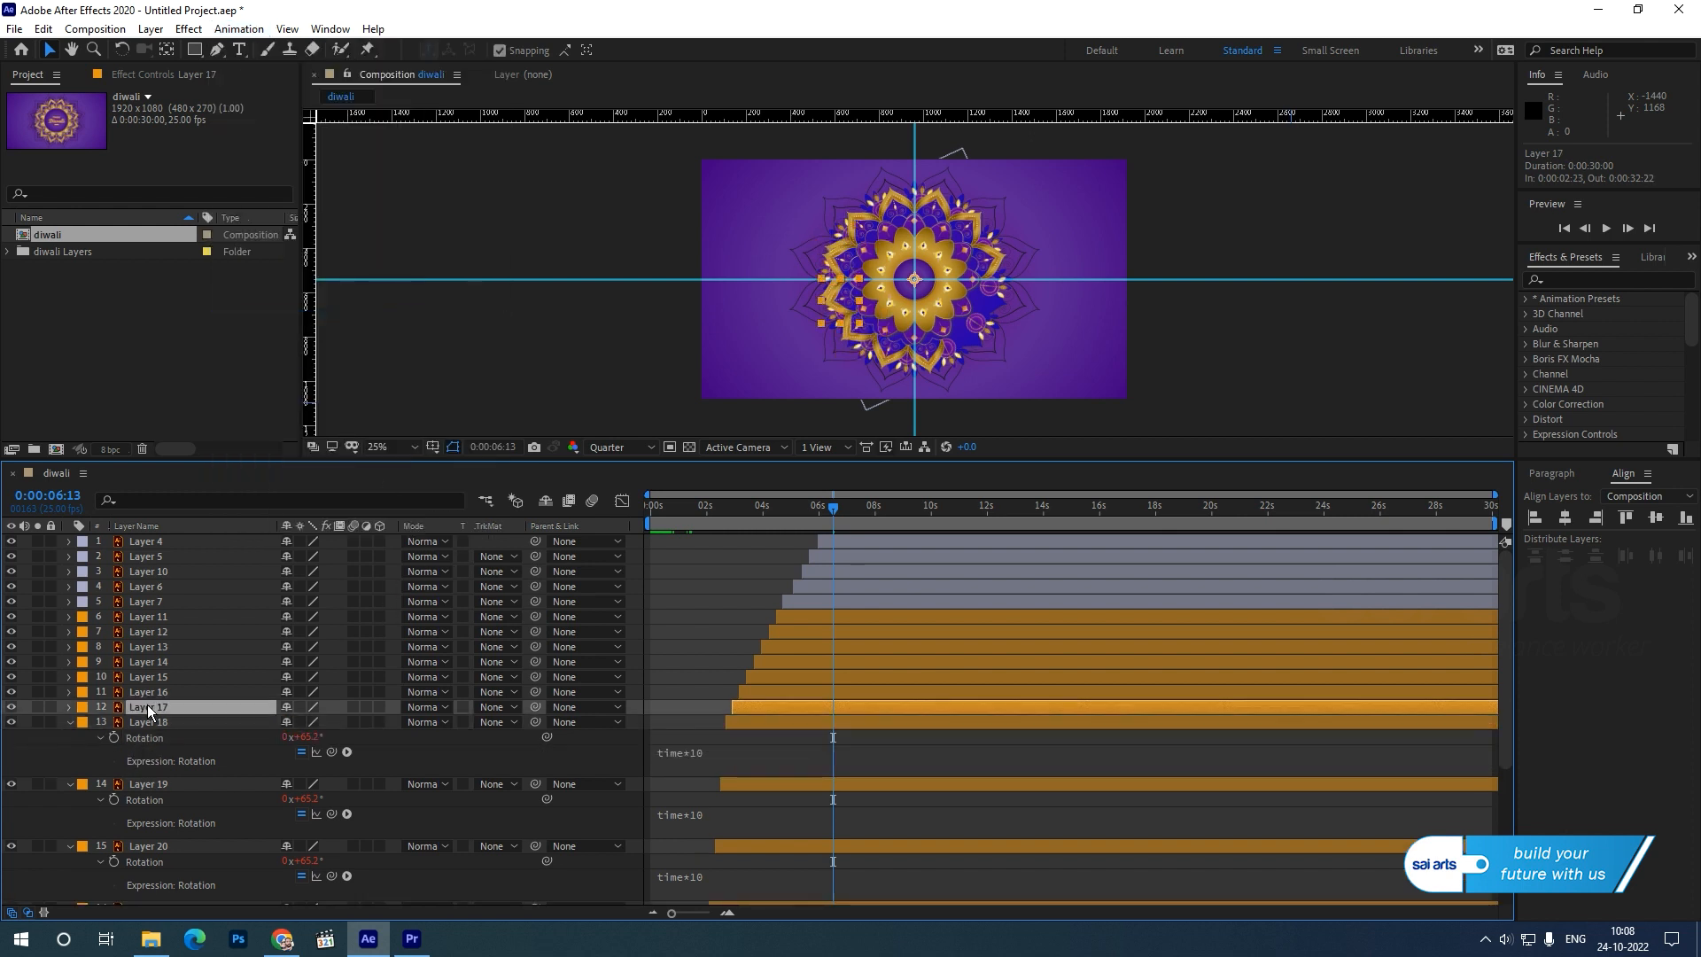
key(r)
alt+click(113, 723)
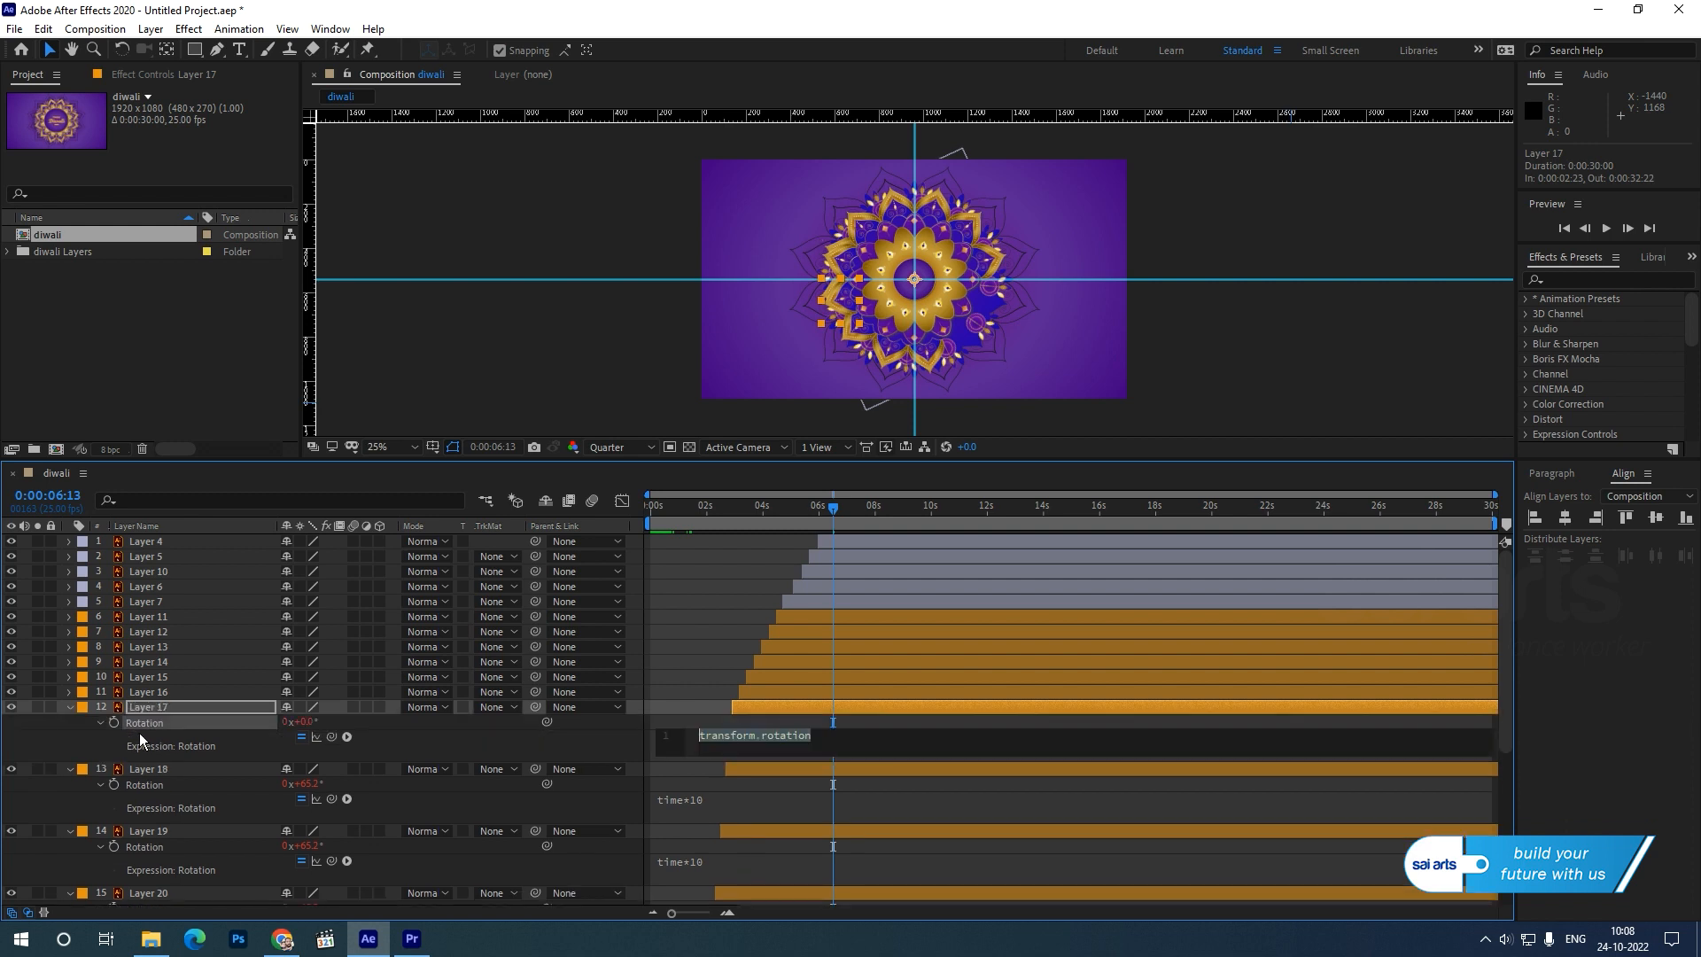
key(ctrl+v)
Add the copied time*10 expression to the Rotation of Layer 16 and Layer 15.
click(148, 692)
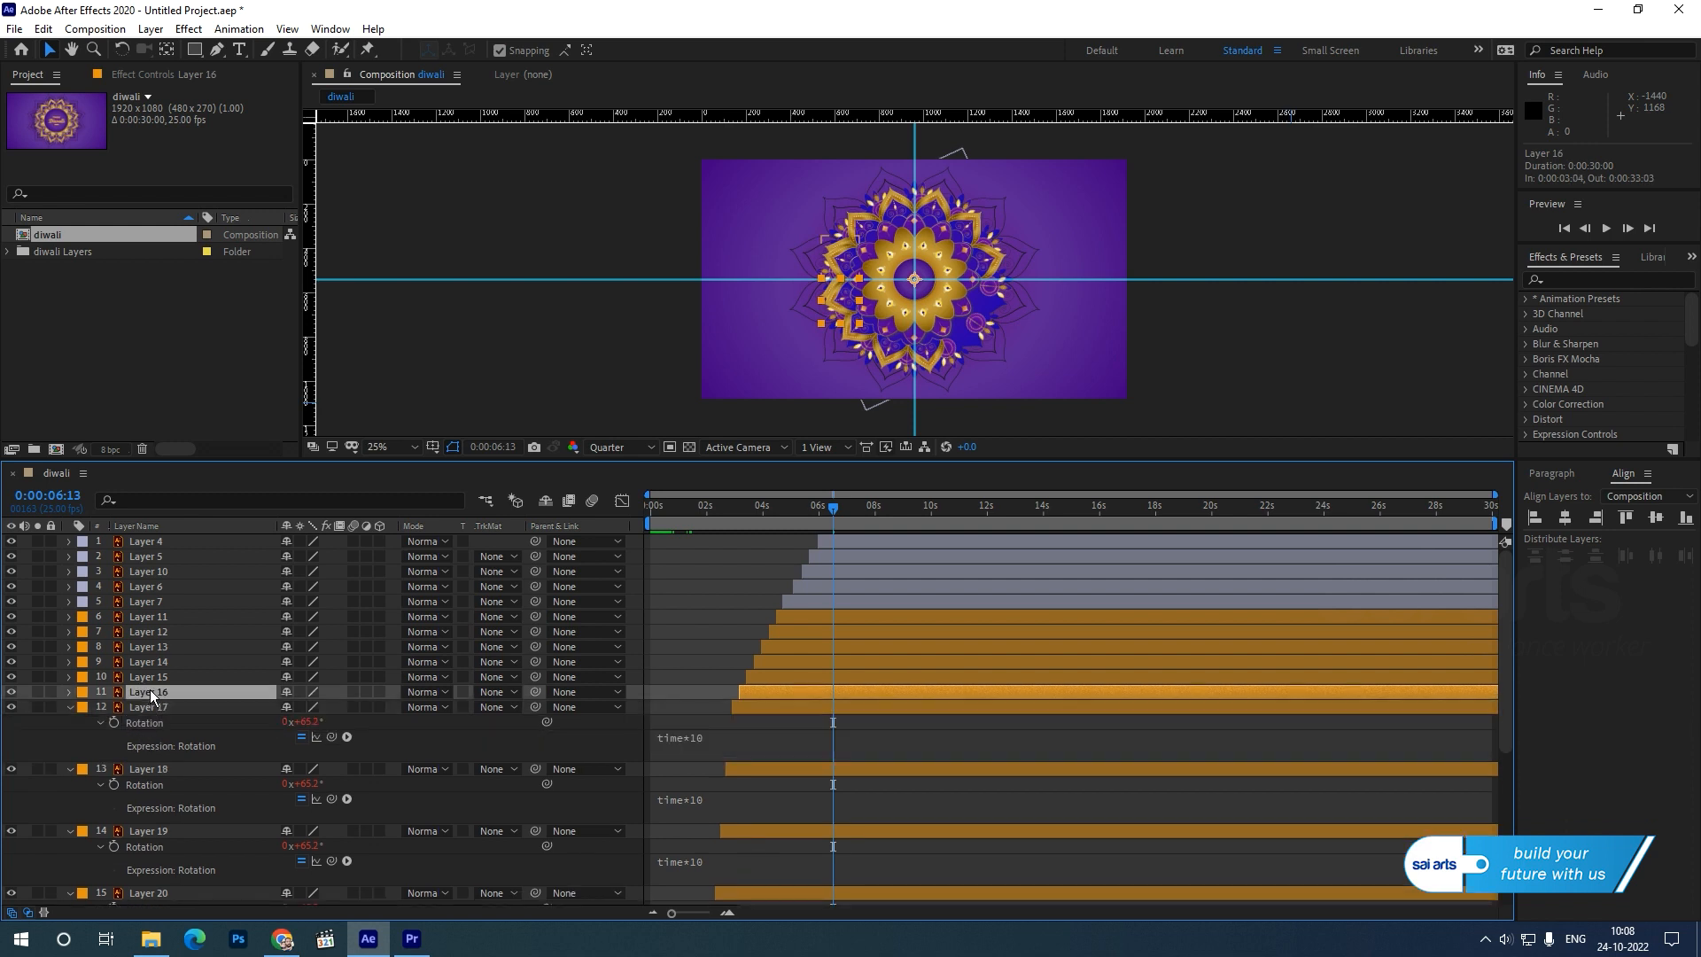
key(r)
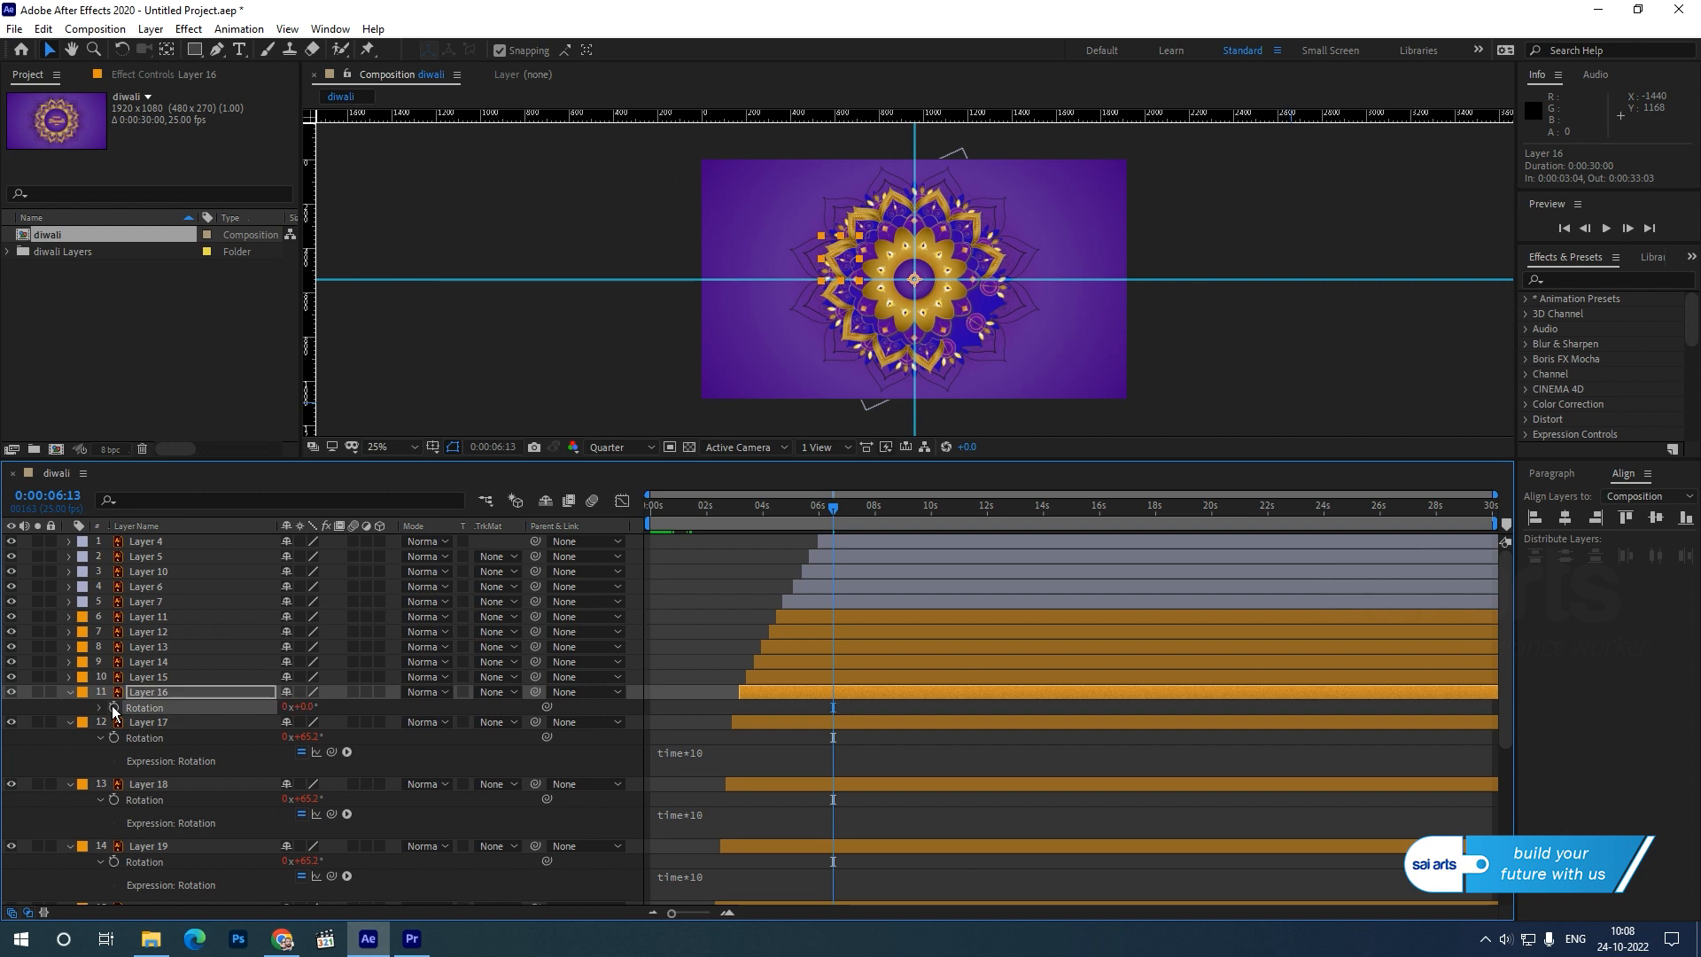
alt+click(113, 707)
key(ctrl+v)
click(133, 677)
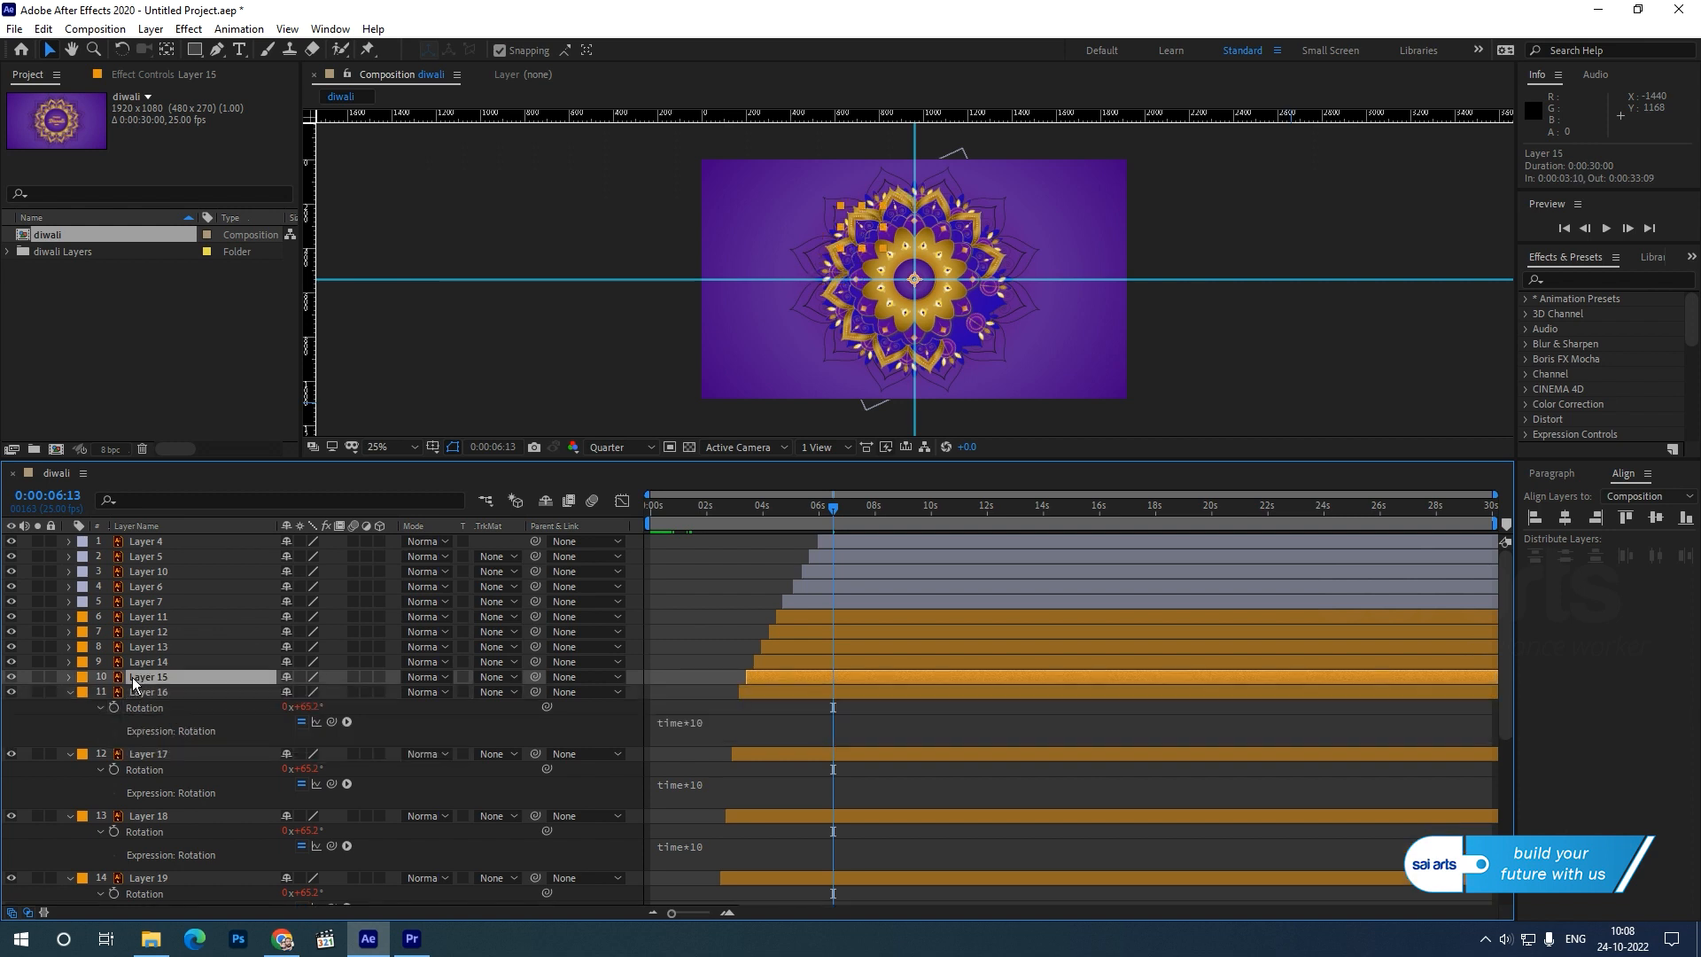
key(r)
alt+click(114, 692)
key(ctrl+v)
Add the copied time*10 expression to the Rotation of Layer 14 and Layer 13.
click(144, 664)
key(r)
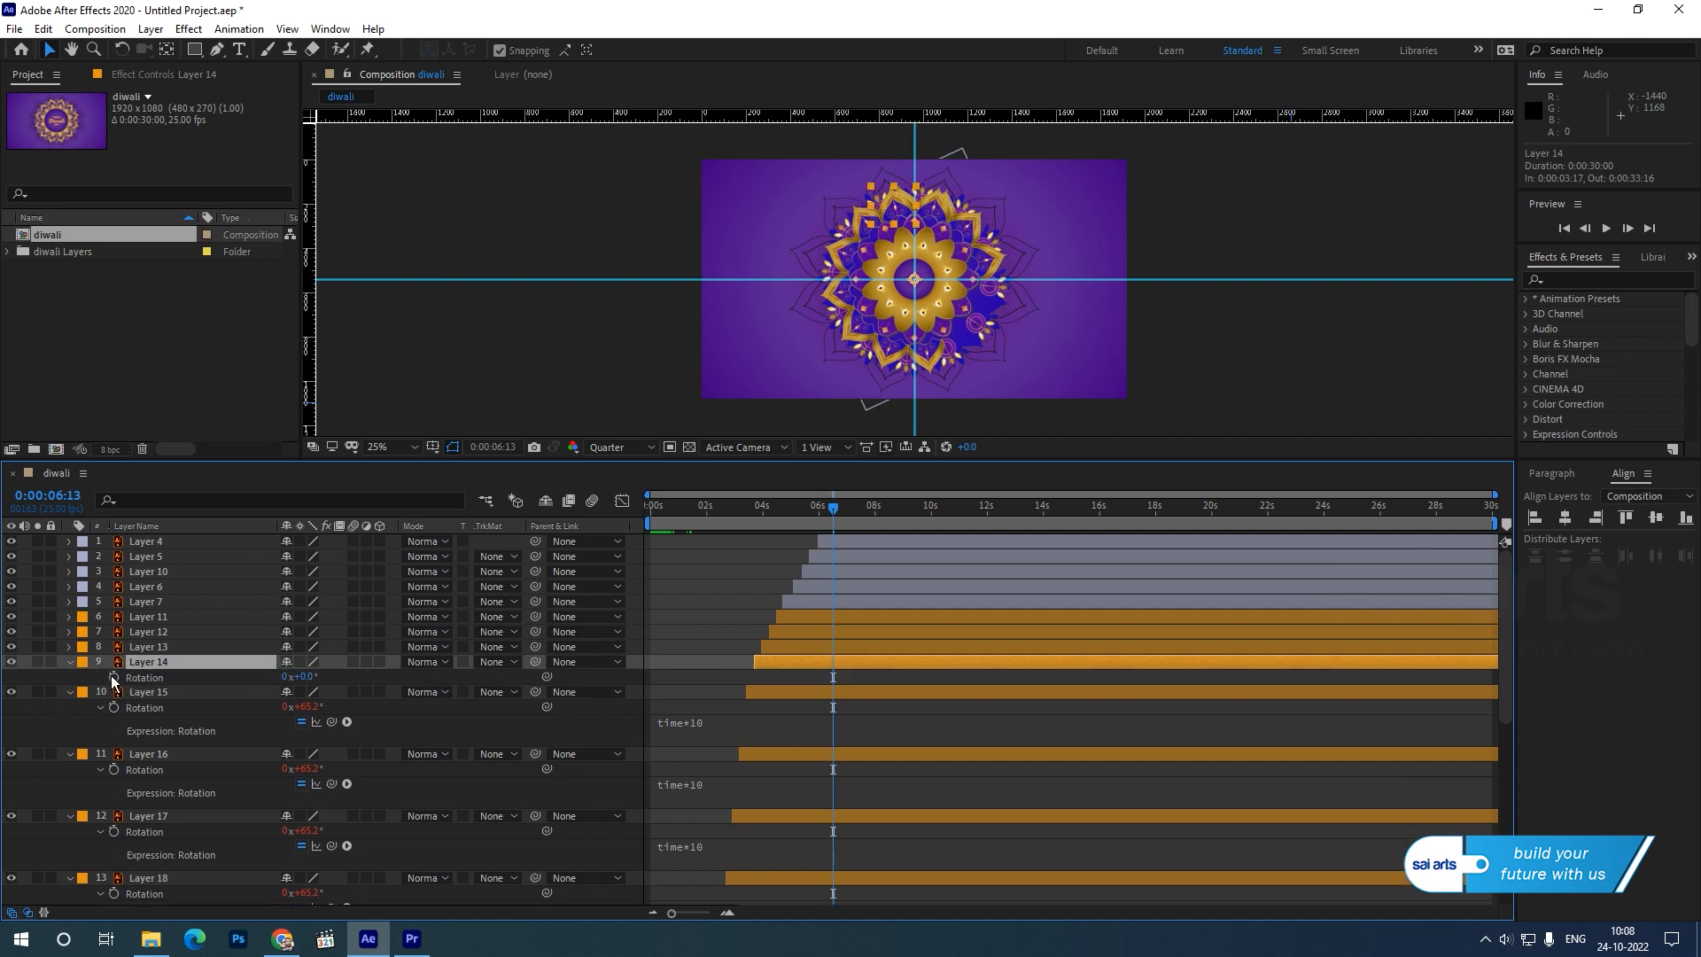
alt+click(114, 676)
text(time*10)
click(136, 646)
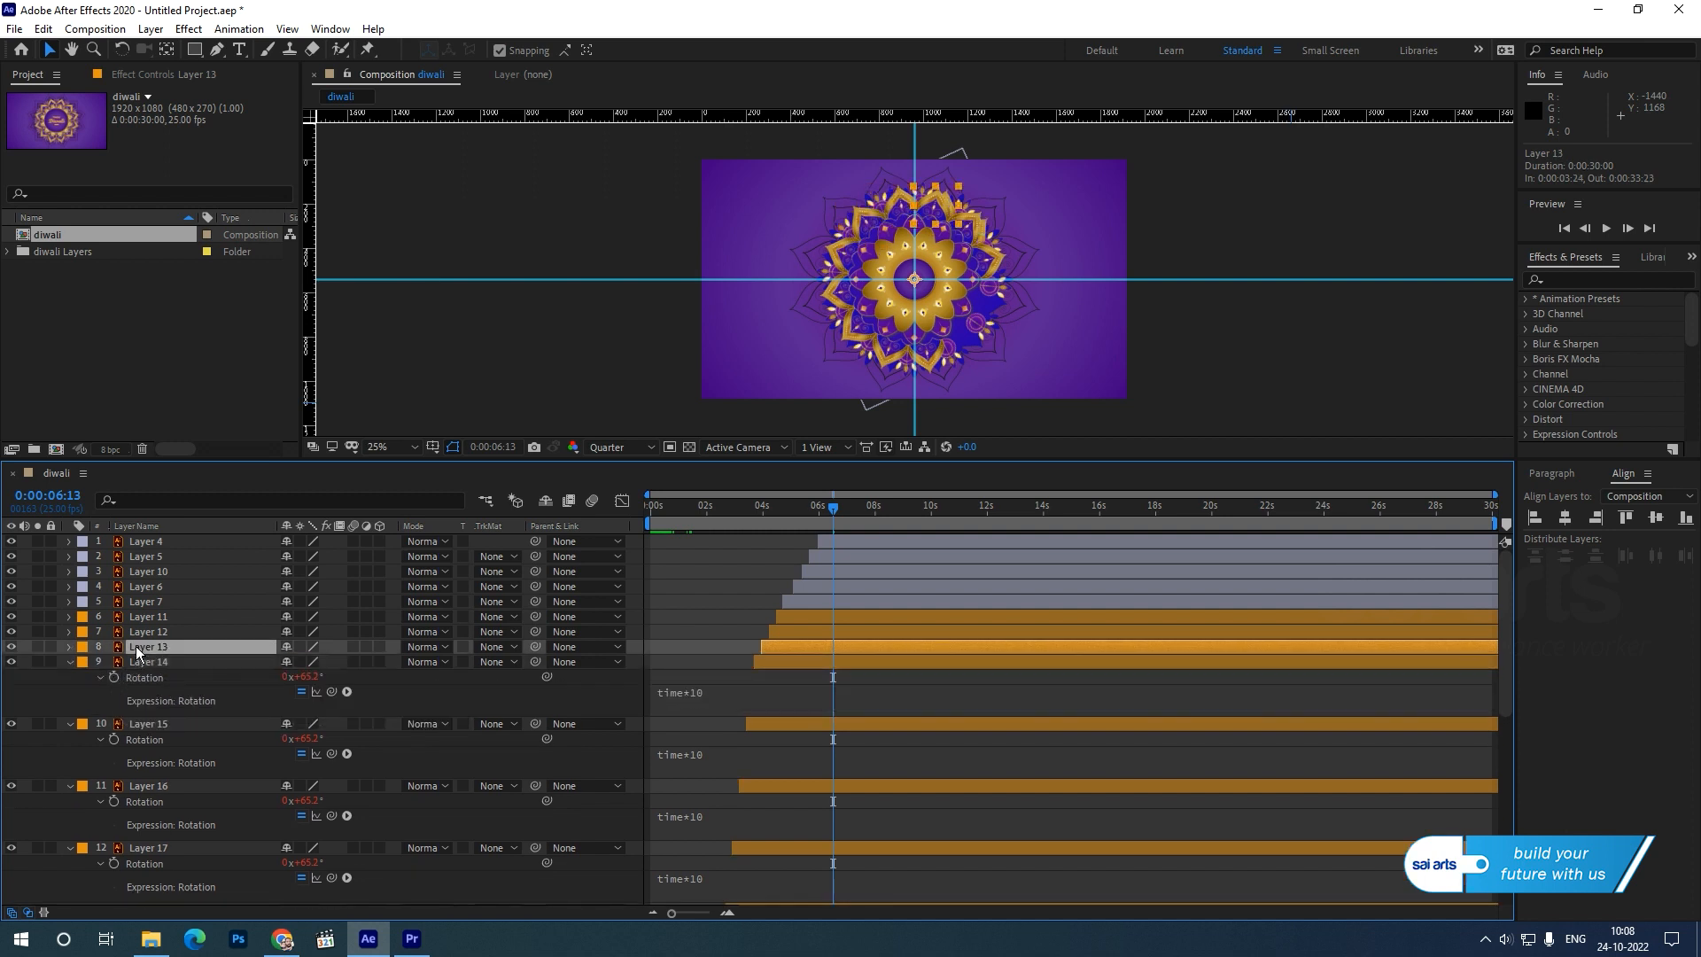
key(r)
alt+click(116, 661)
text(time*10)
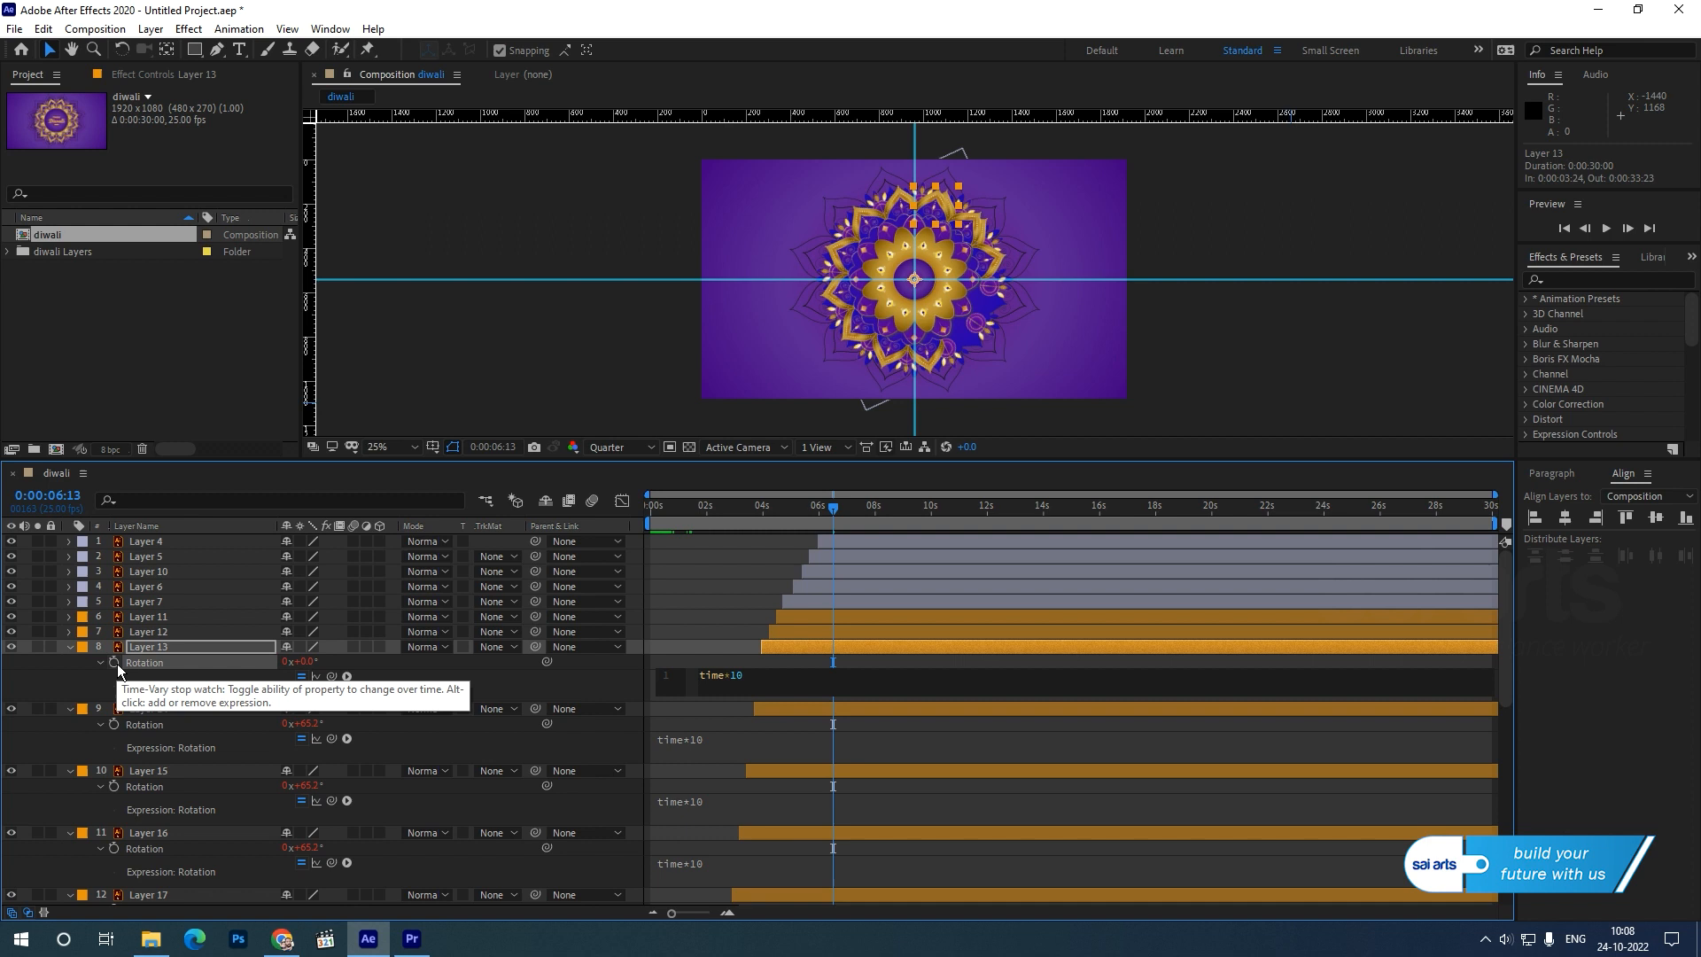
Add the copied time*10 expression to the Rotation of Layer 12, undoing the accidentally enabled keyframing.
click(141, 631)
key(r)
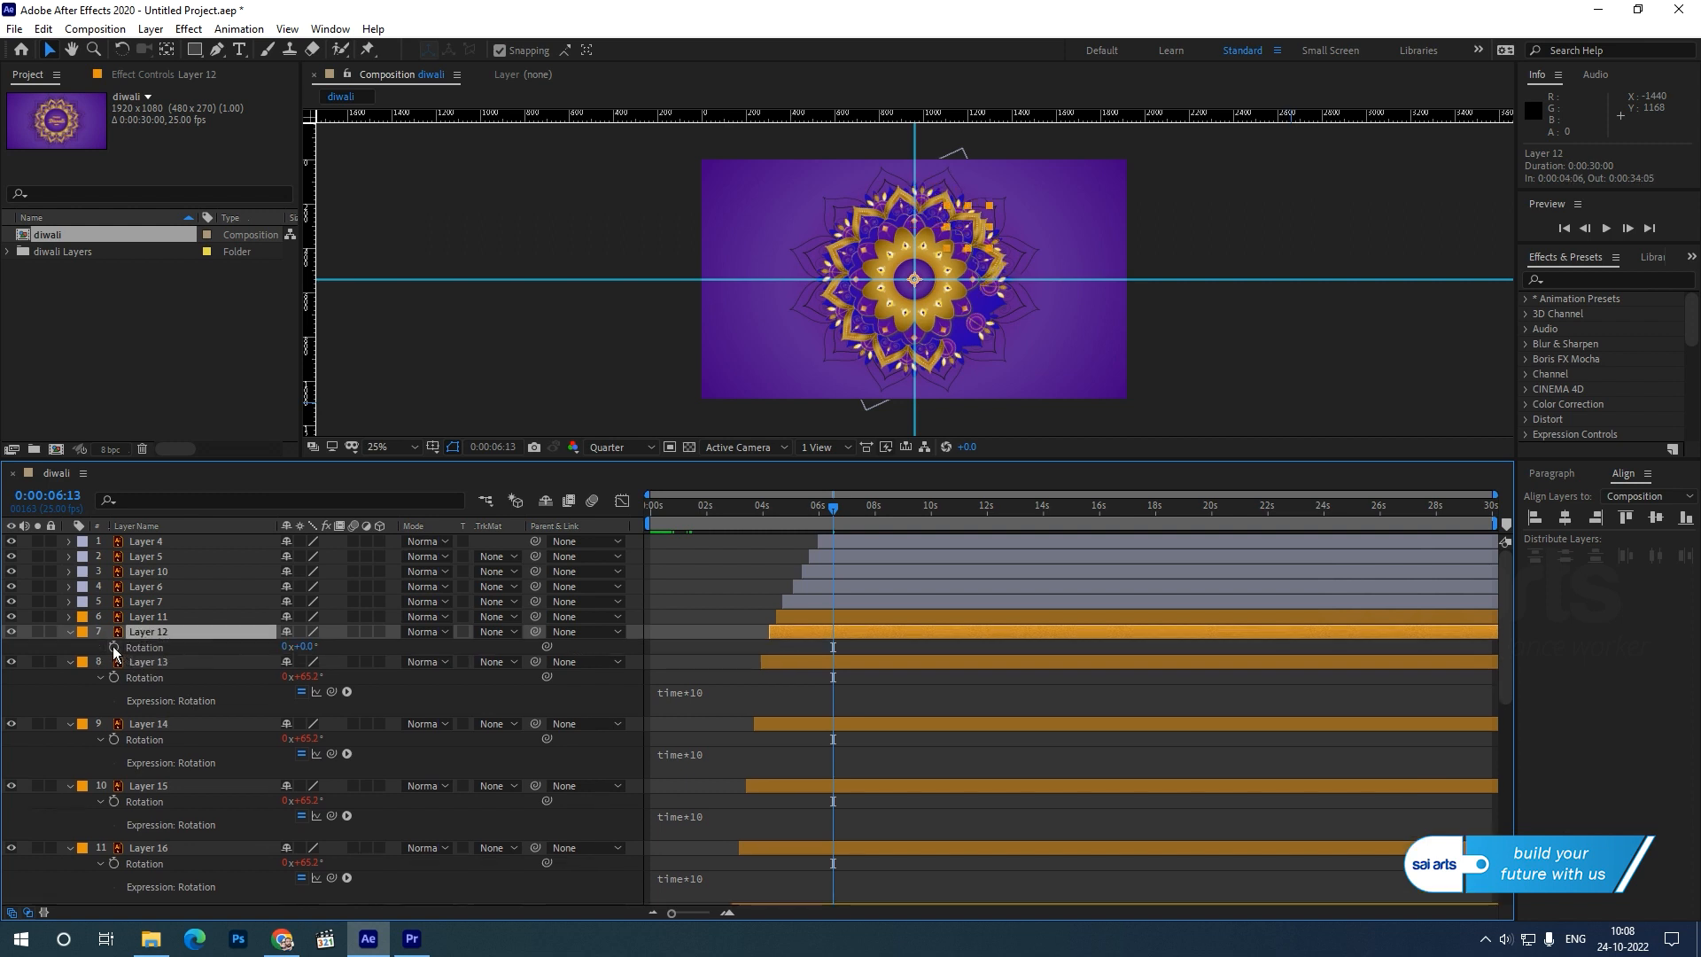
click(114, 647)
key(ctrl+z)
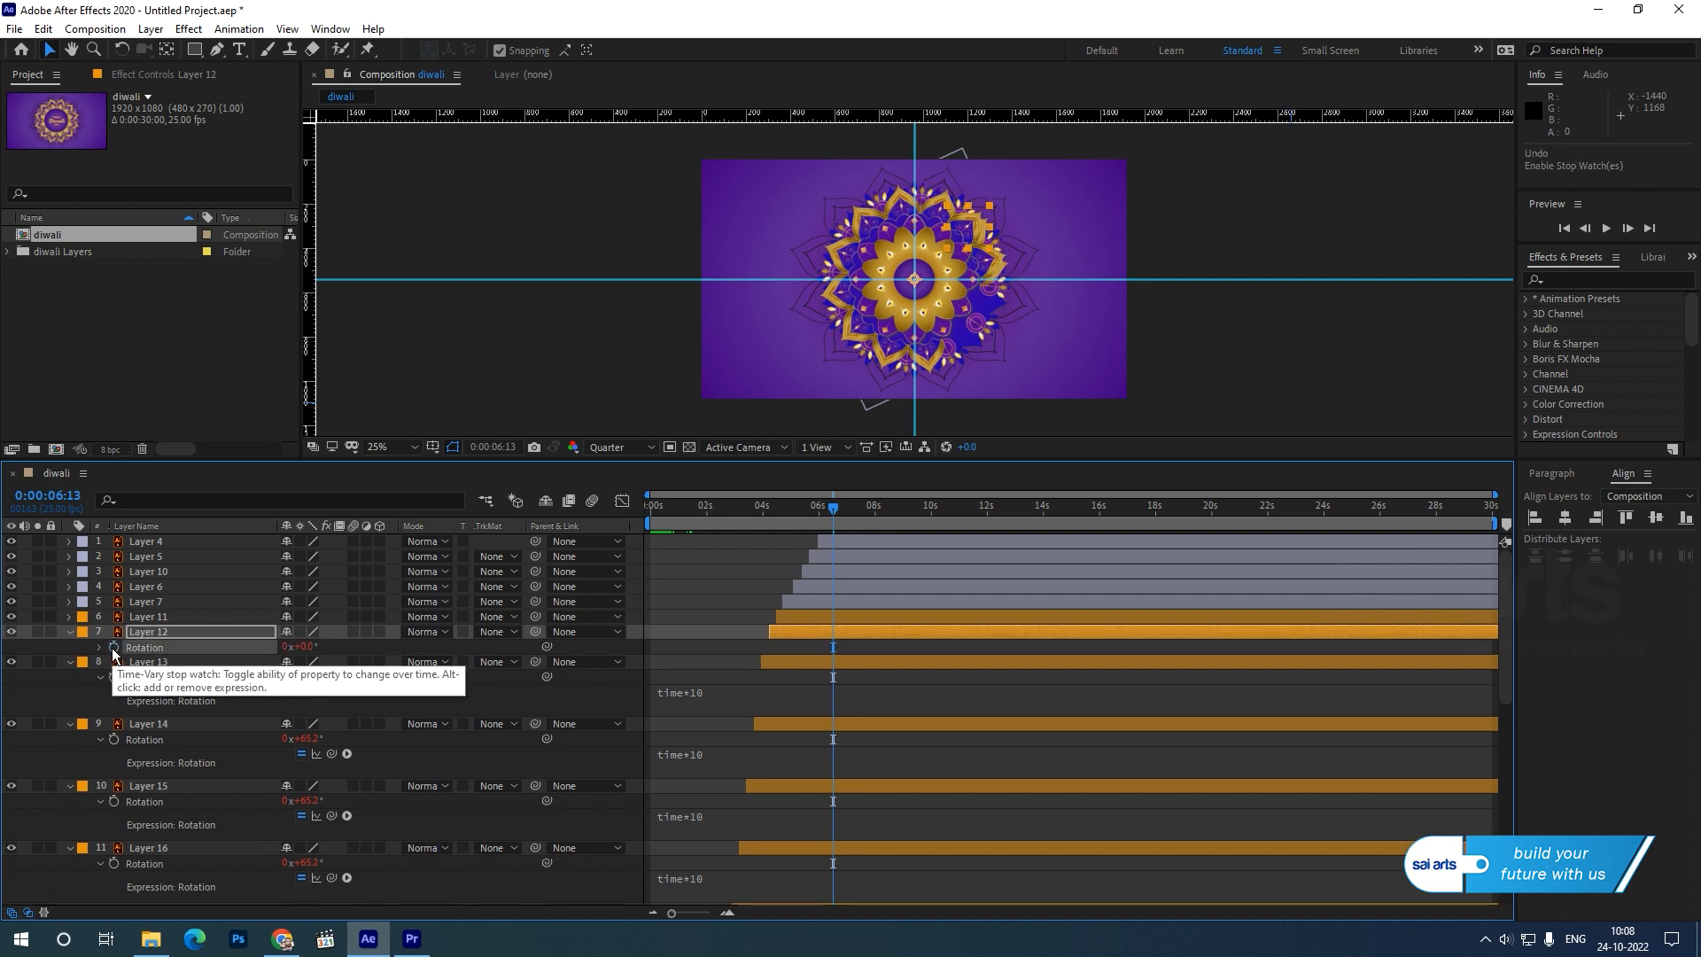
alt+click(113, 647)
text(time*10)
Give Layer 11's Rotation the expression time*10.
click(138, 617)
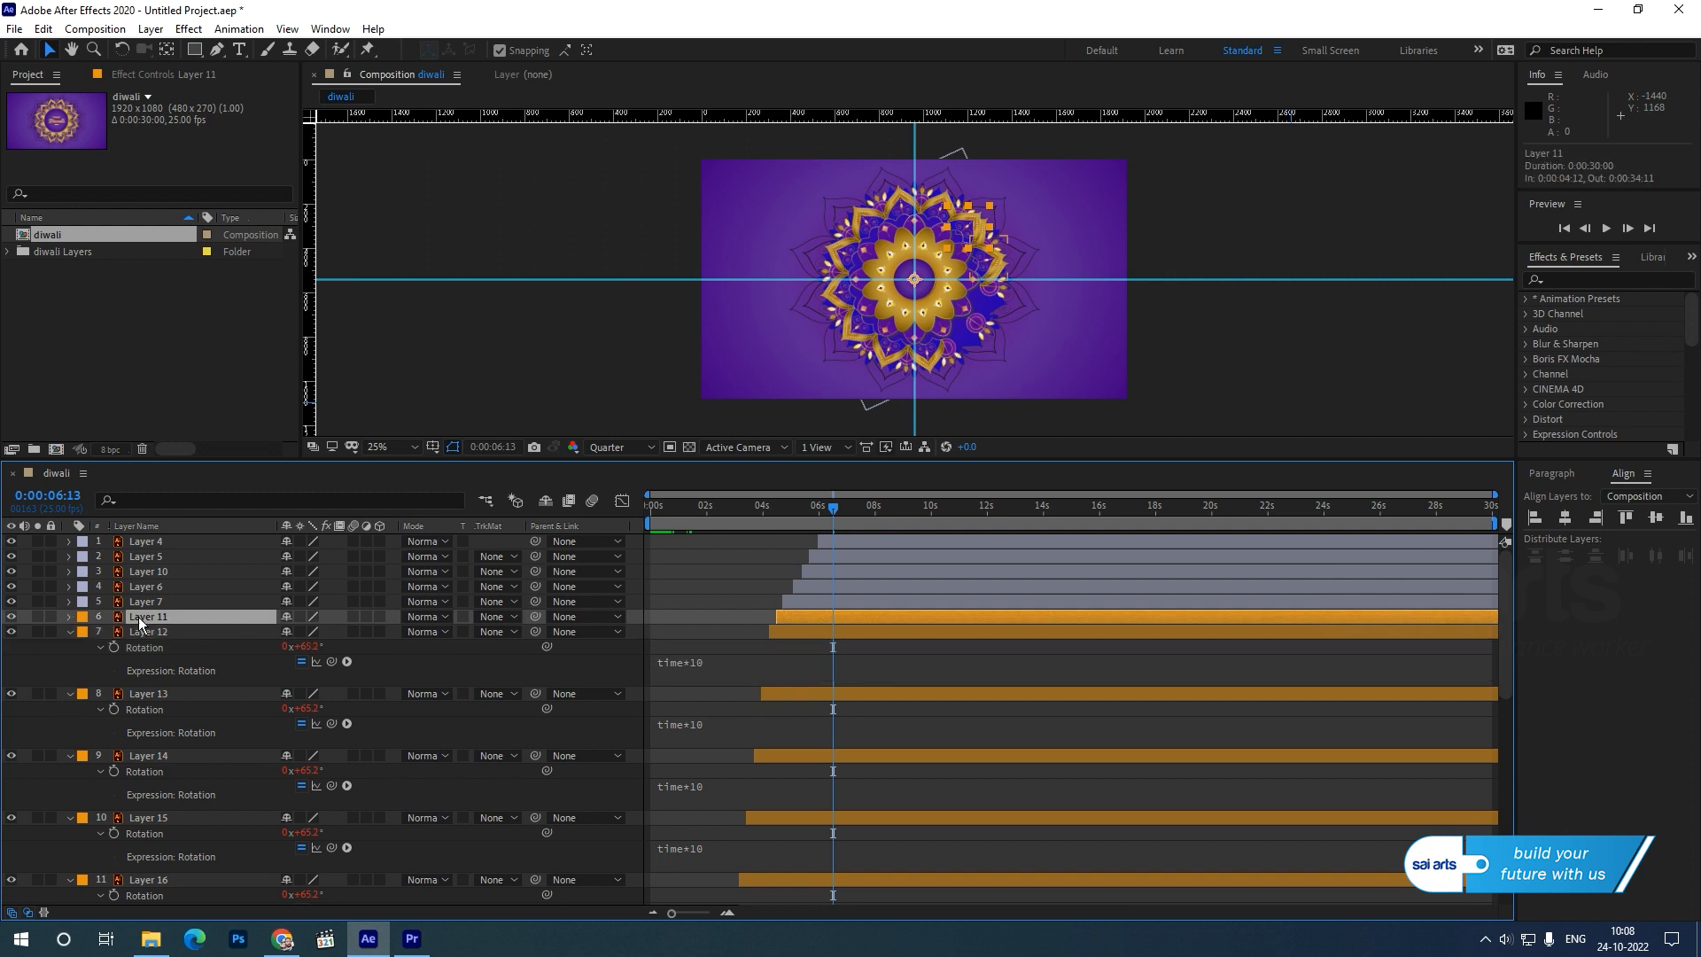
key(r)
alt+click(114, 634)
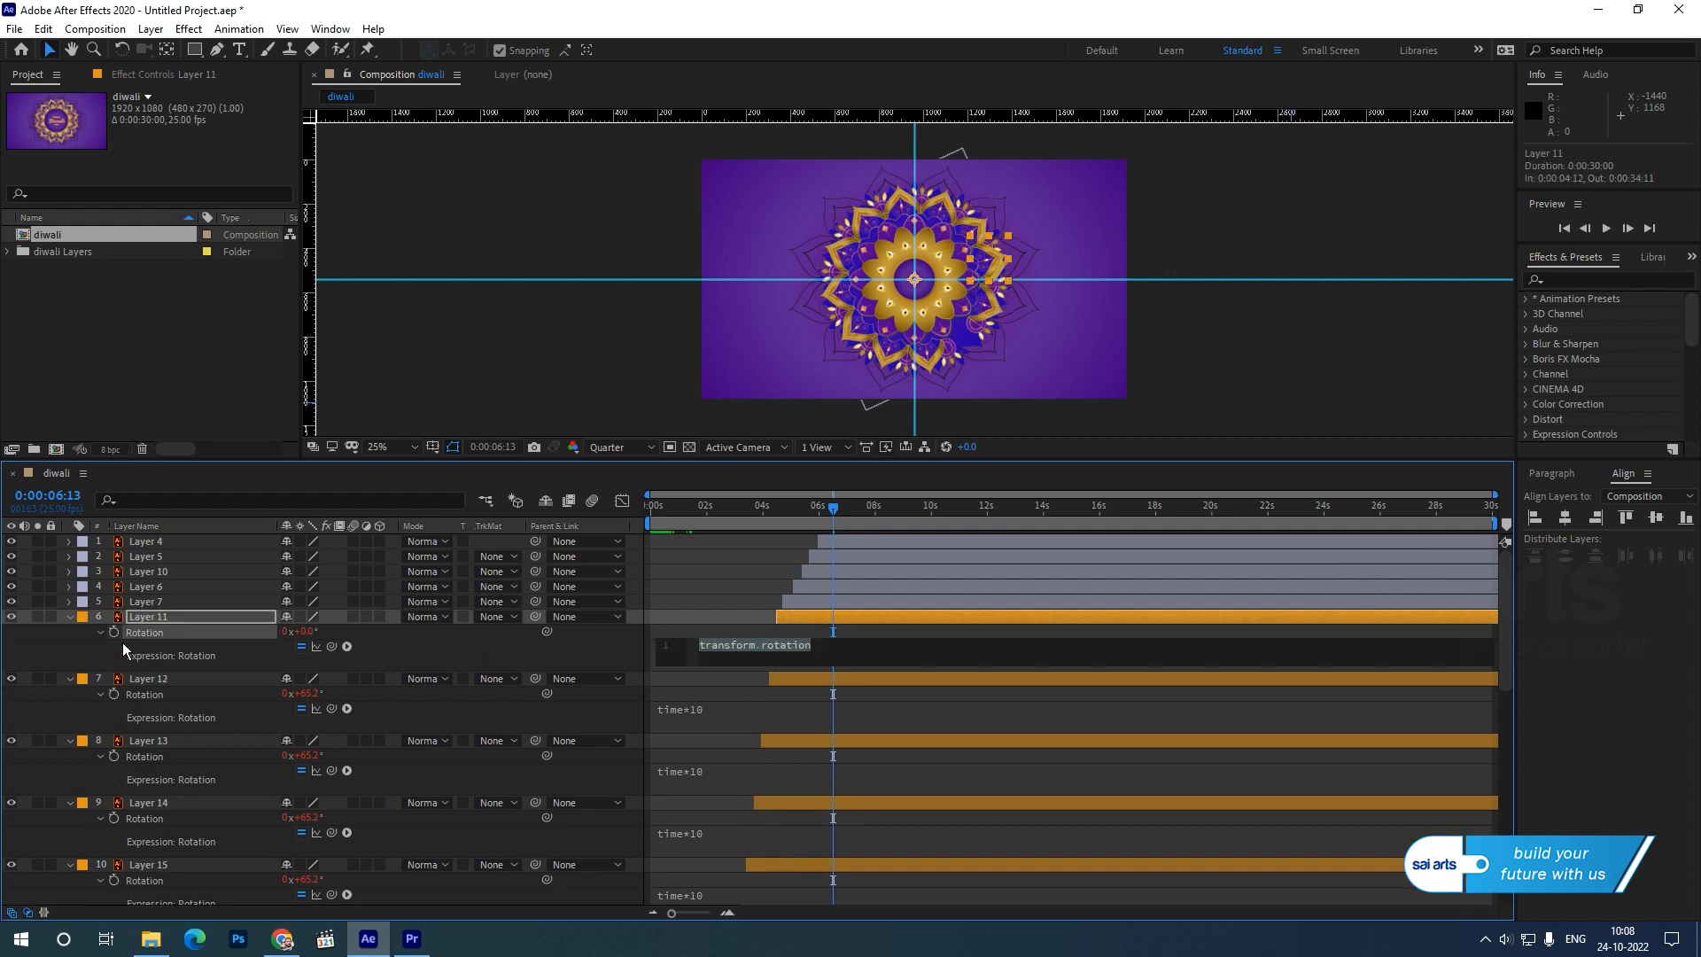
text(transform.rotation)
key(ctrl+a)
text(ti)
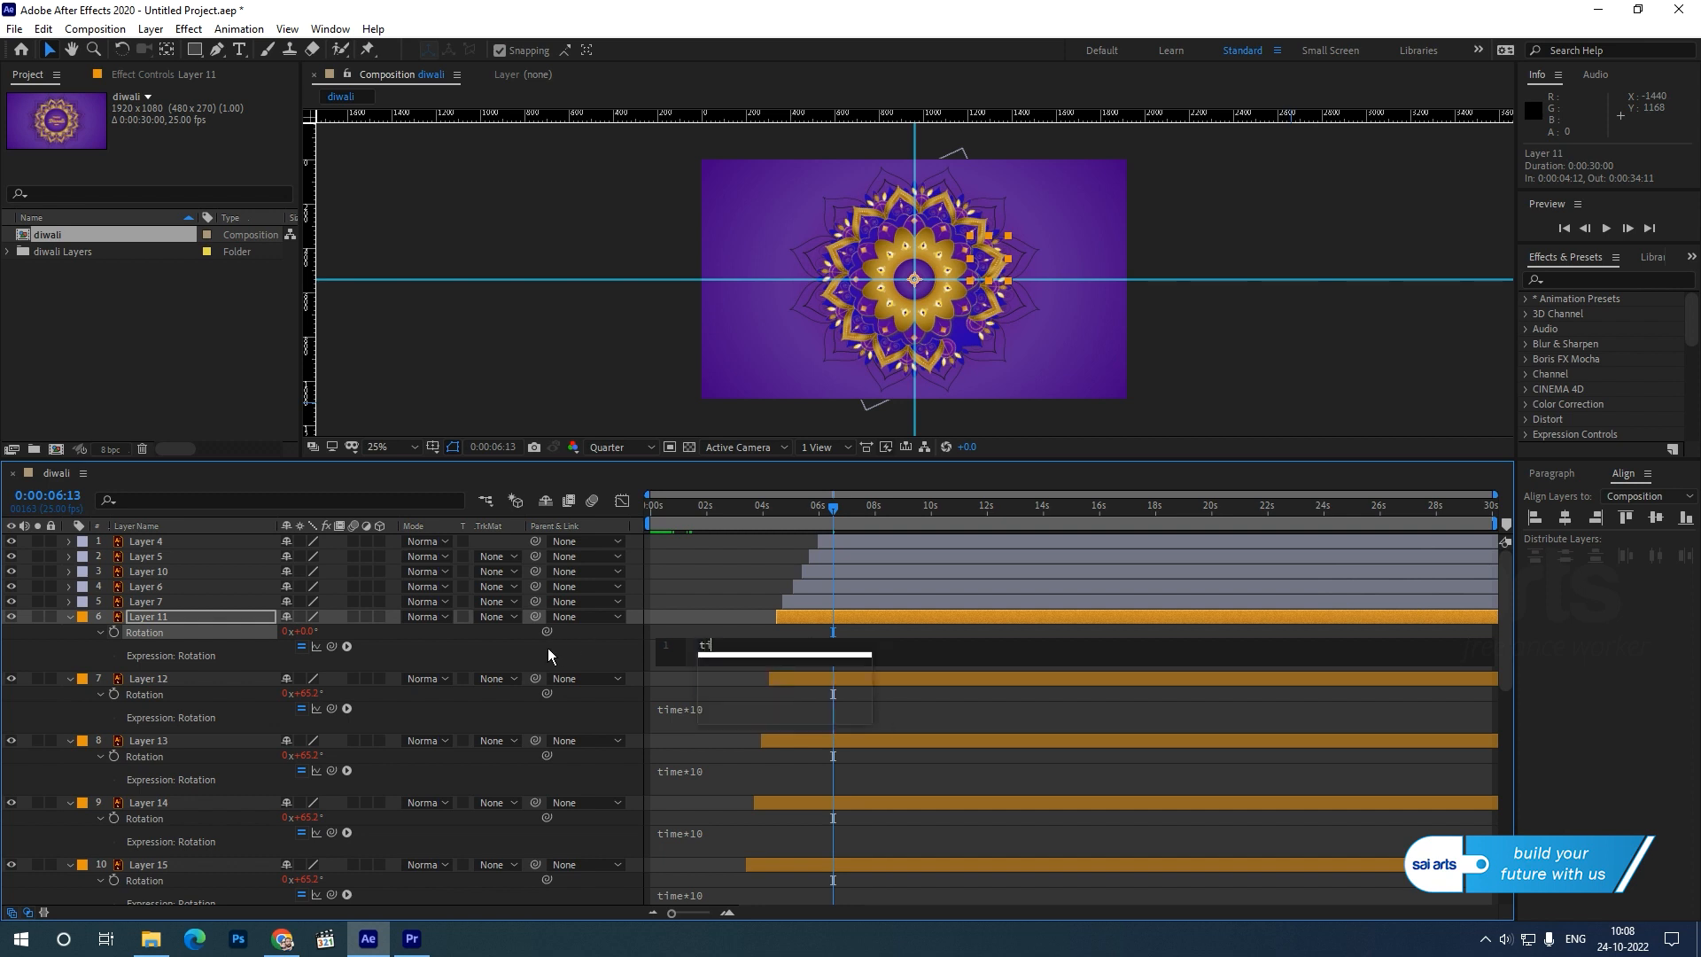
text(me*10)
key(KP_Enter)
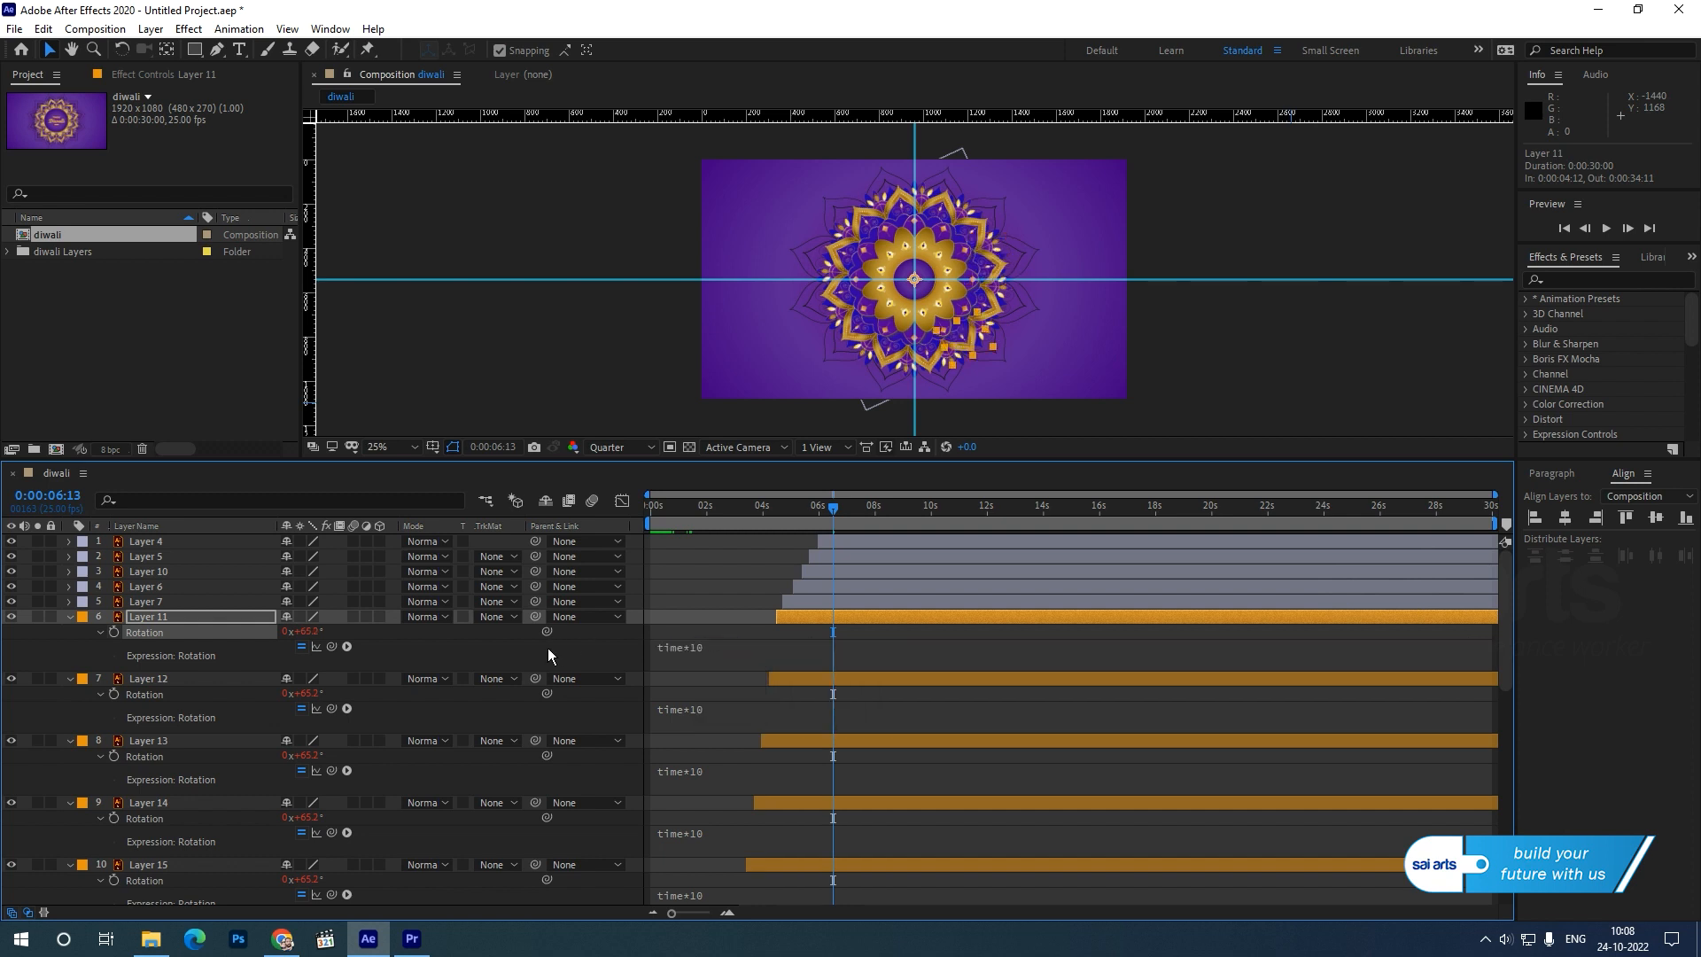
Copy the time*10 expression from Layer 11 and add it to the Rotation of Layer 7.
click(145, 602)
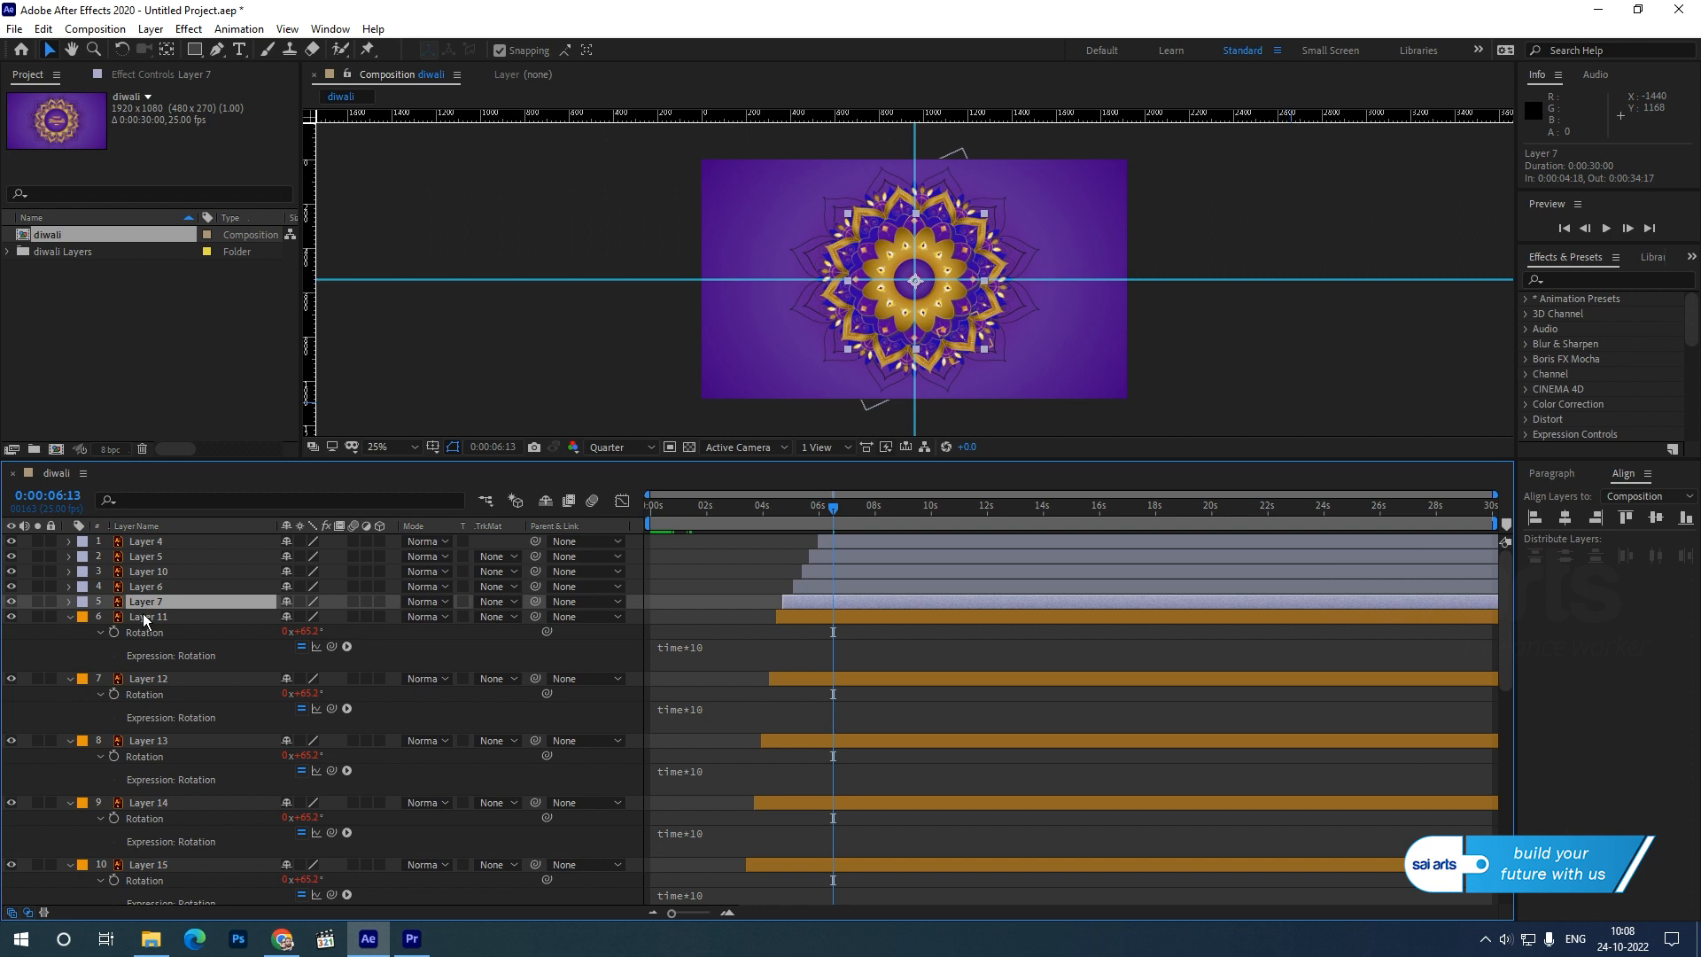
key(r)
click(140, 619)
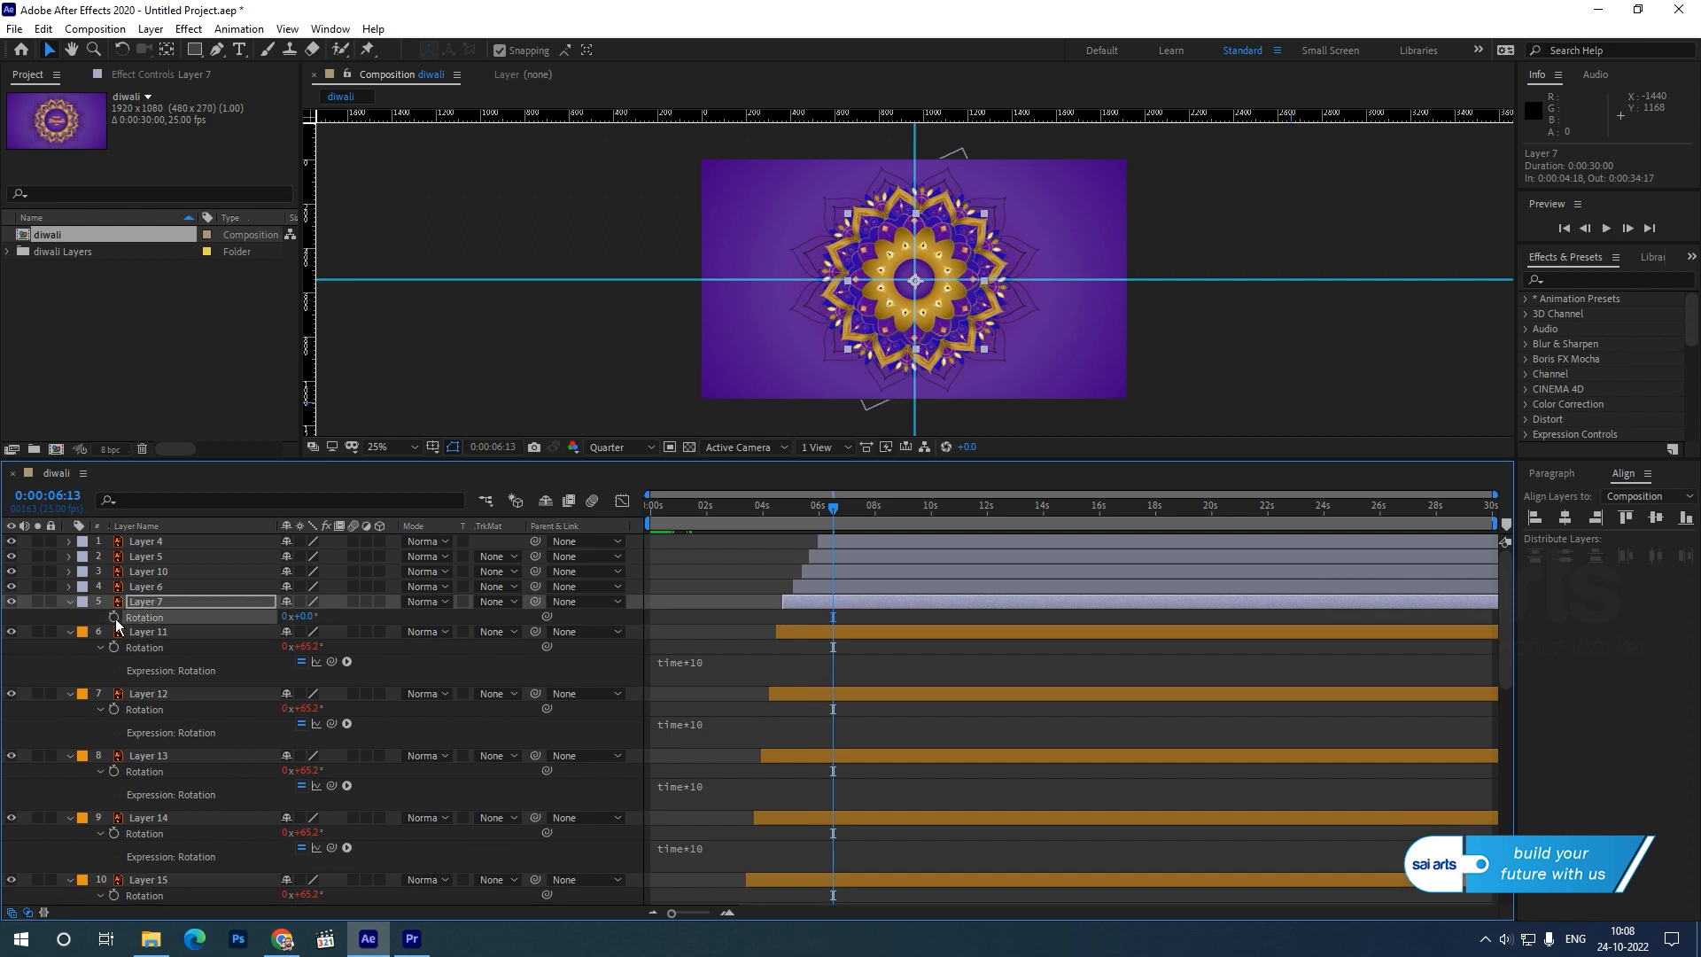
alt+click(115, 619)
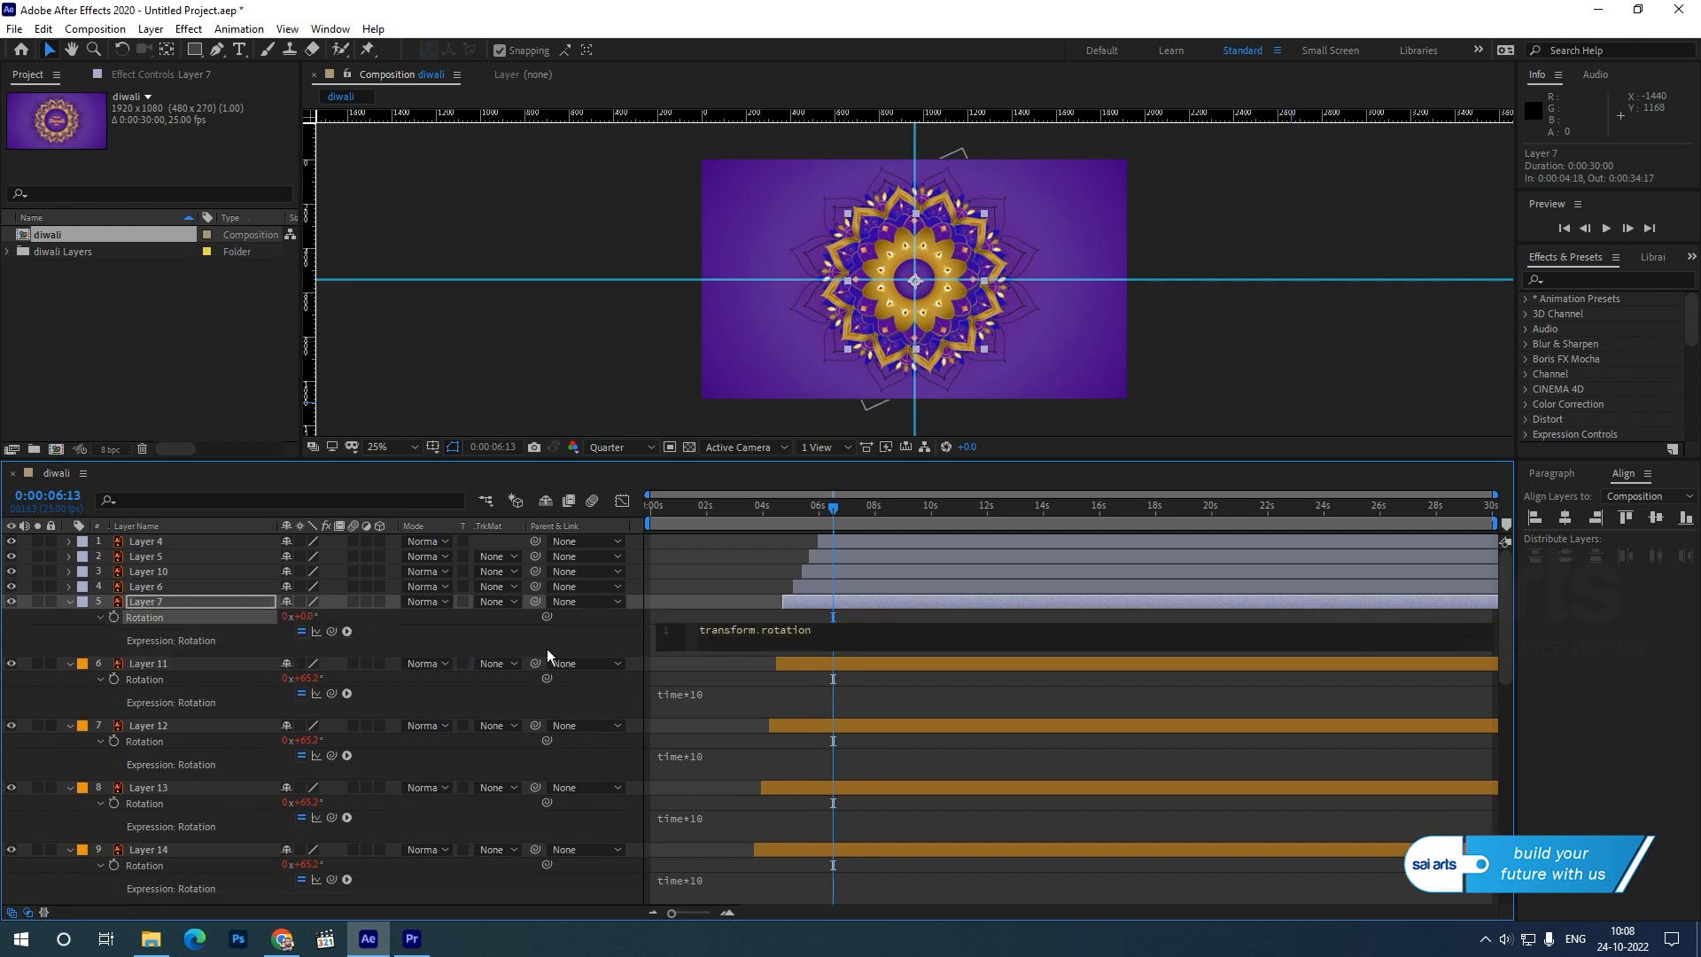
click(673, 703)
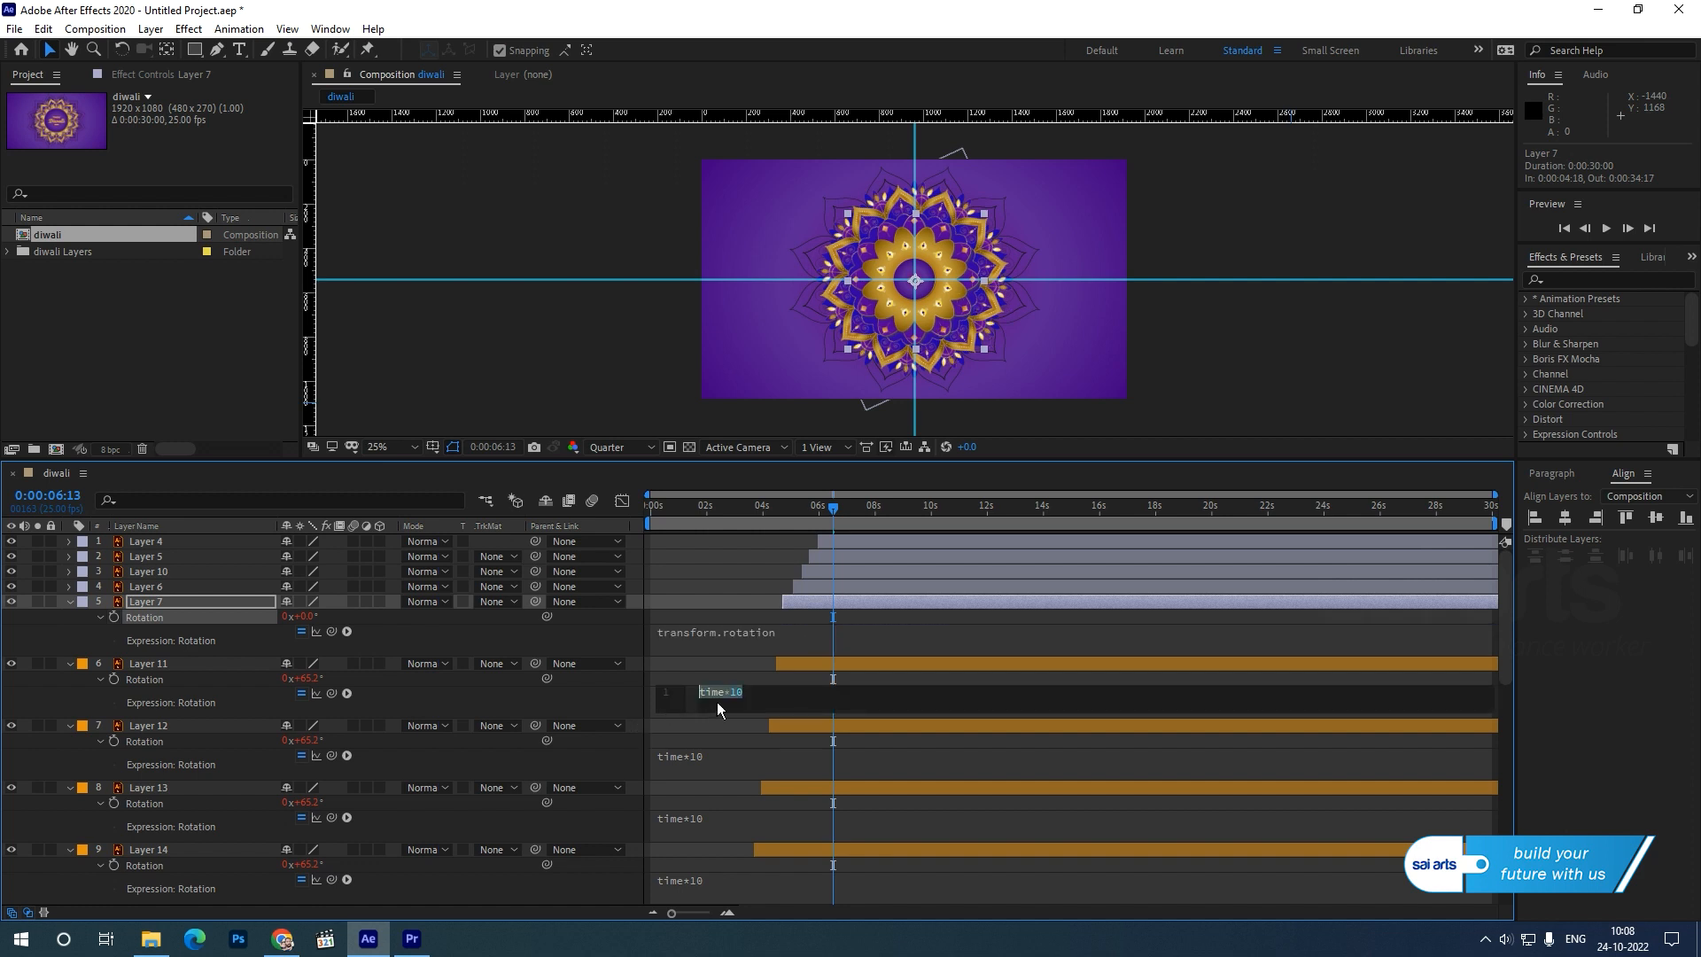
key(ctrl+c)
click(816, 638)
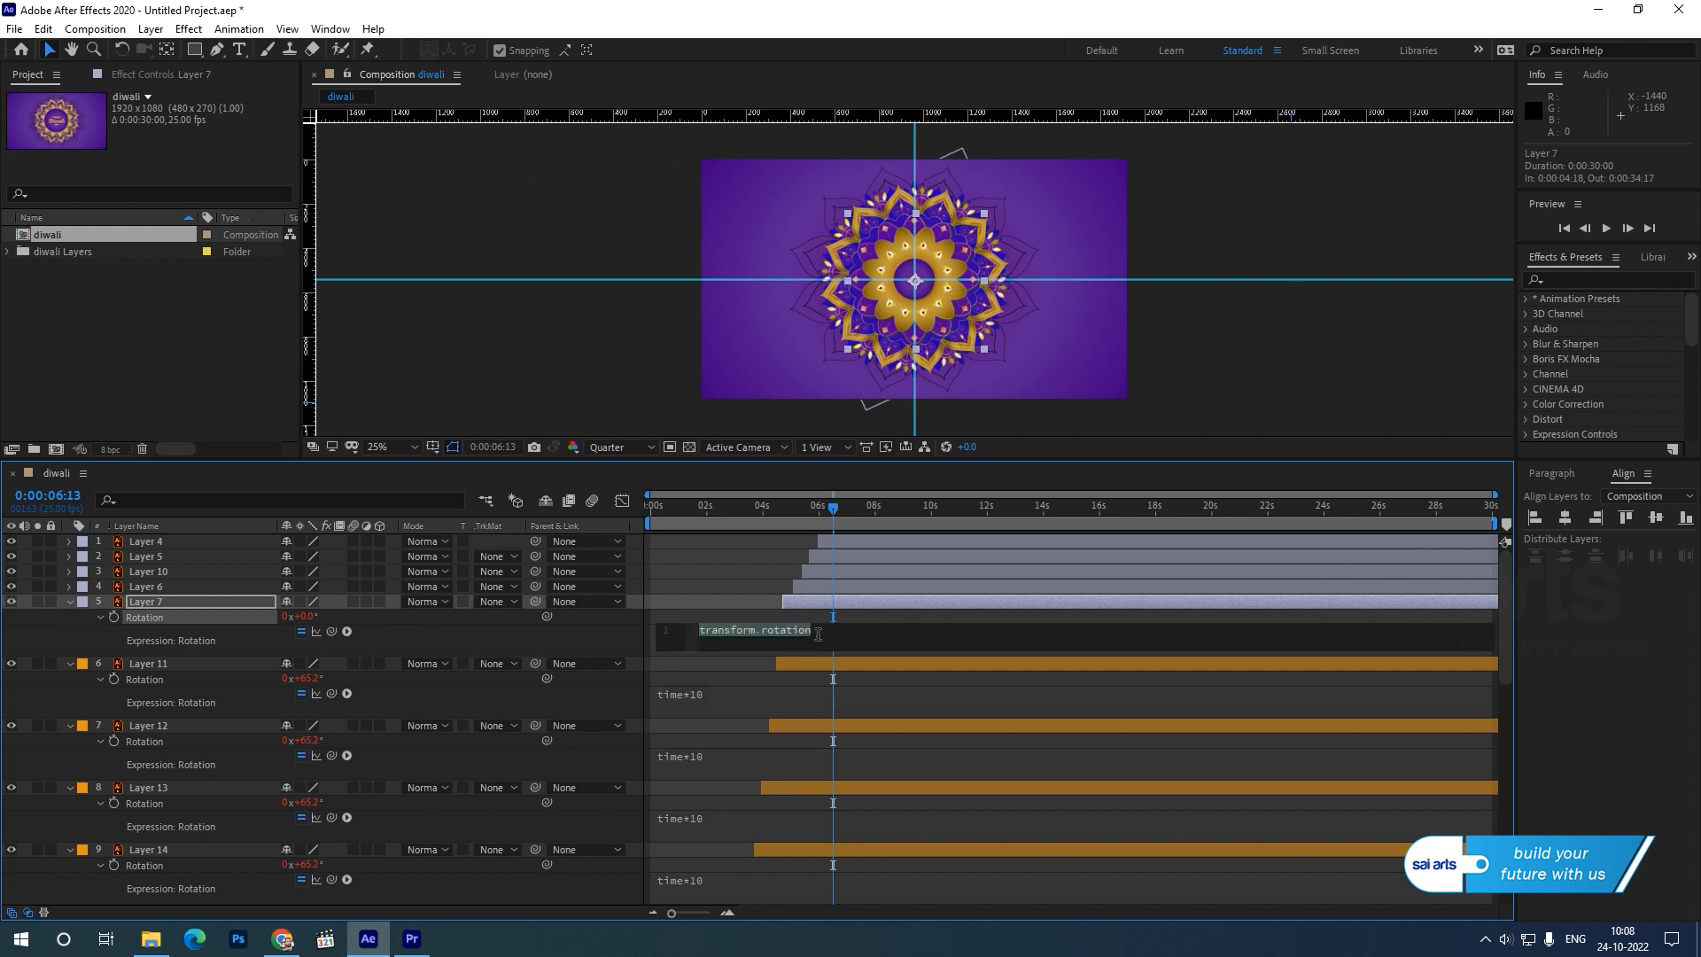
key(ctrl+v)
Add the copied time*10 expression to the Rotation of Layer 6 and Layer 10.
click(129, 588)
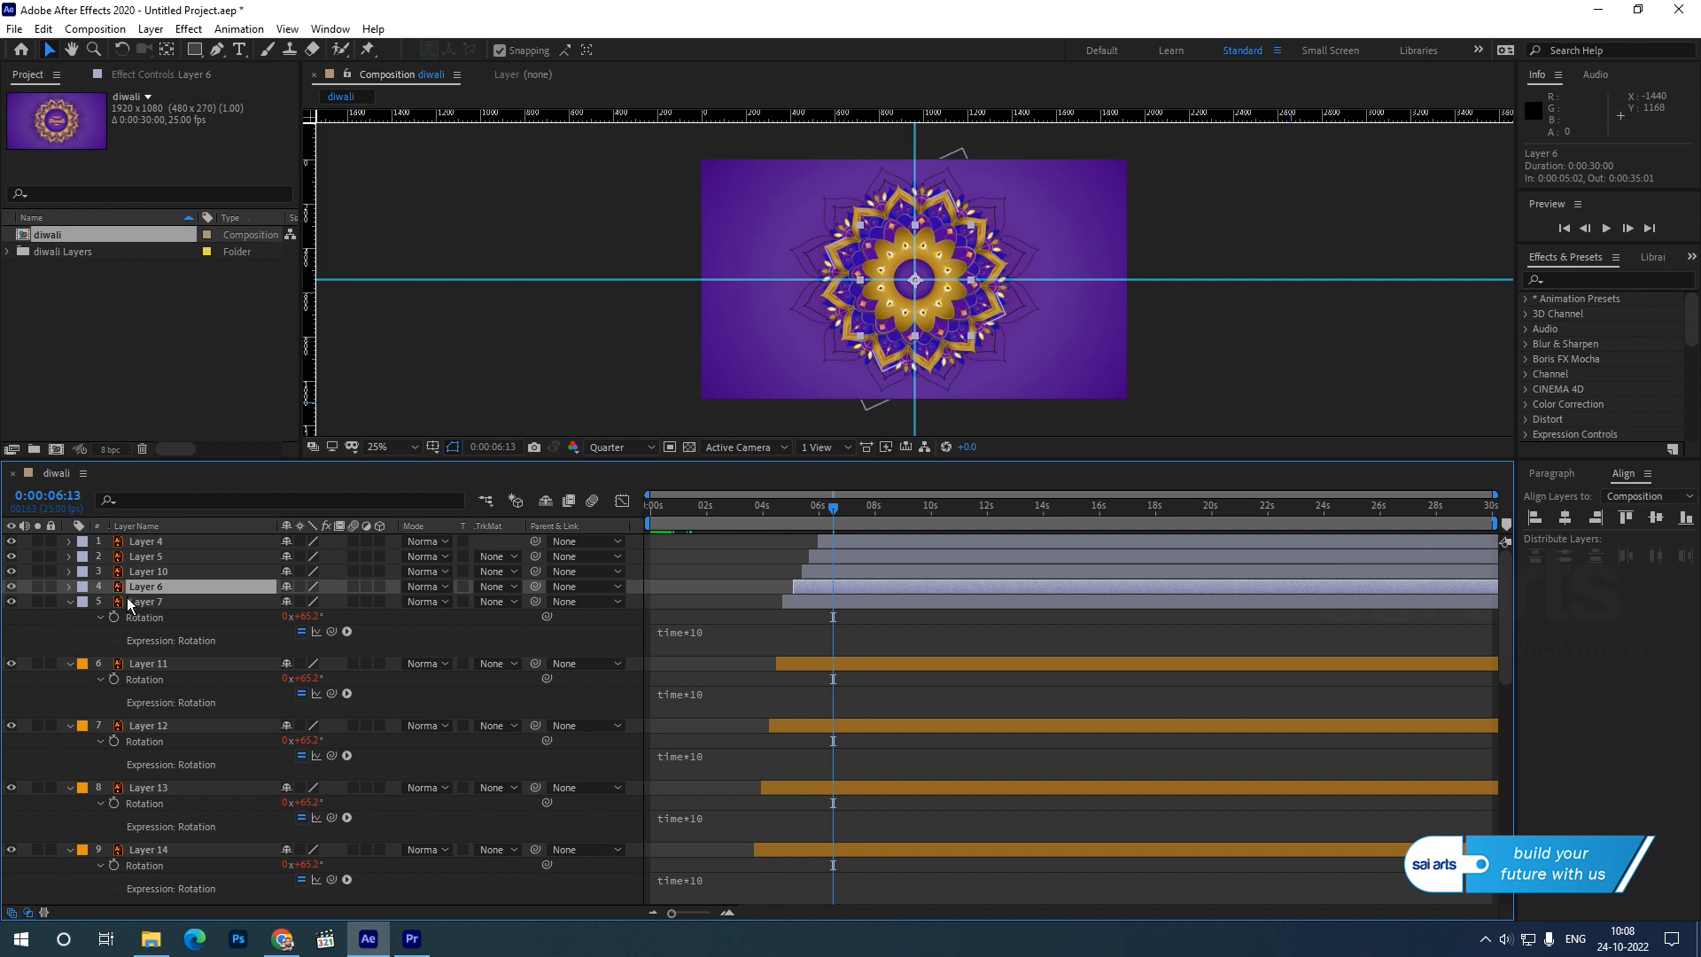
key(r)
alt+click(114, 602)
key(ctrl+v)
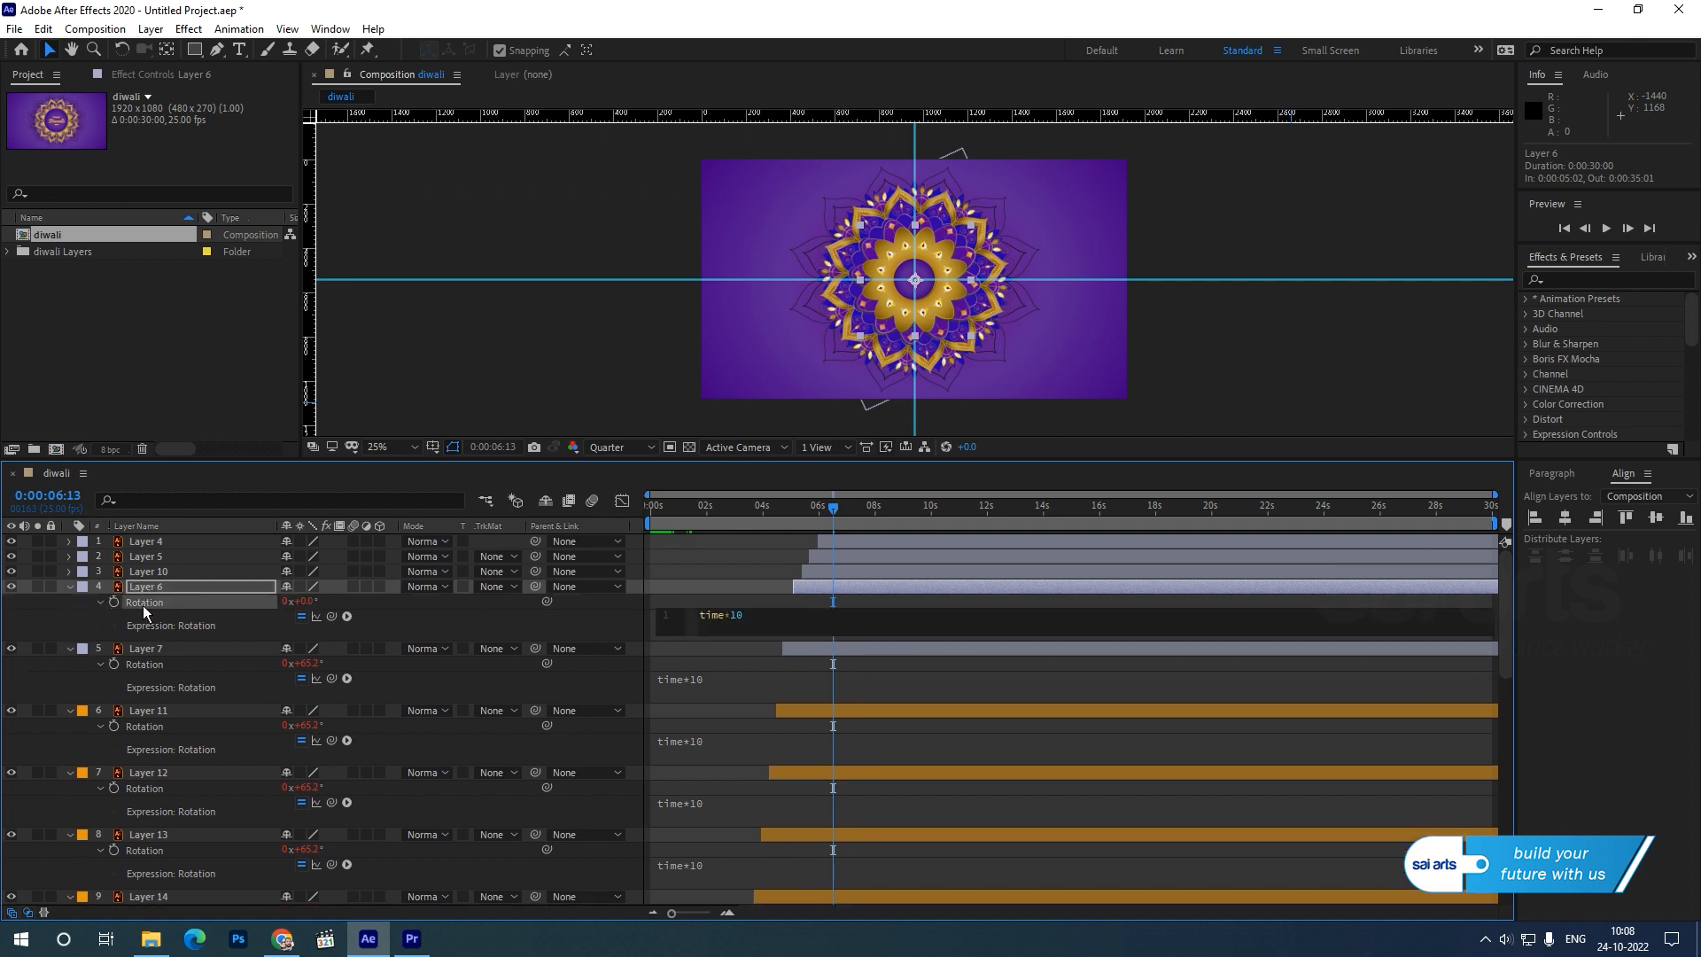
click(154, 571)
key(r)
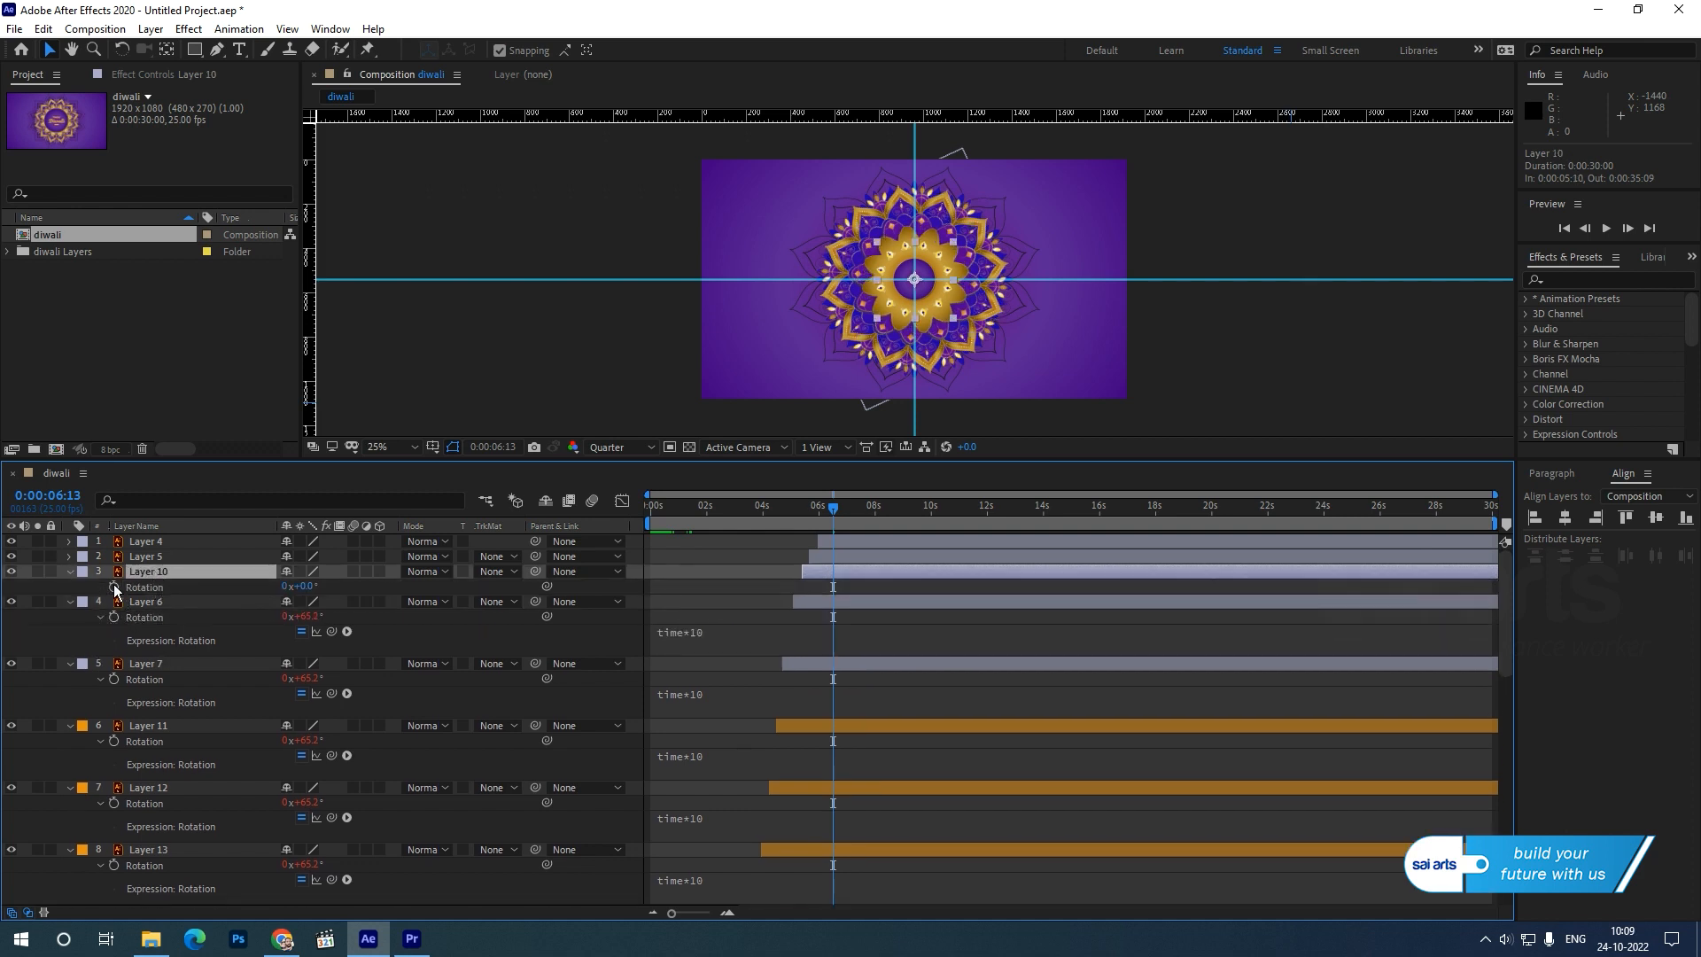
alt+click(113, 587)
key(ctrl+v)
Add the copied time*10 expression to the Rotation of Layer 5.
click(147, 557)
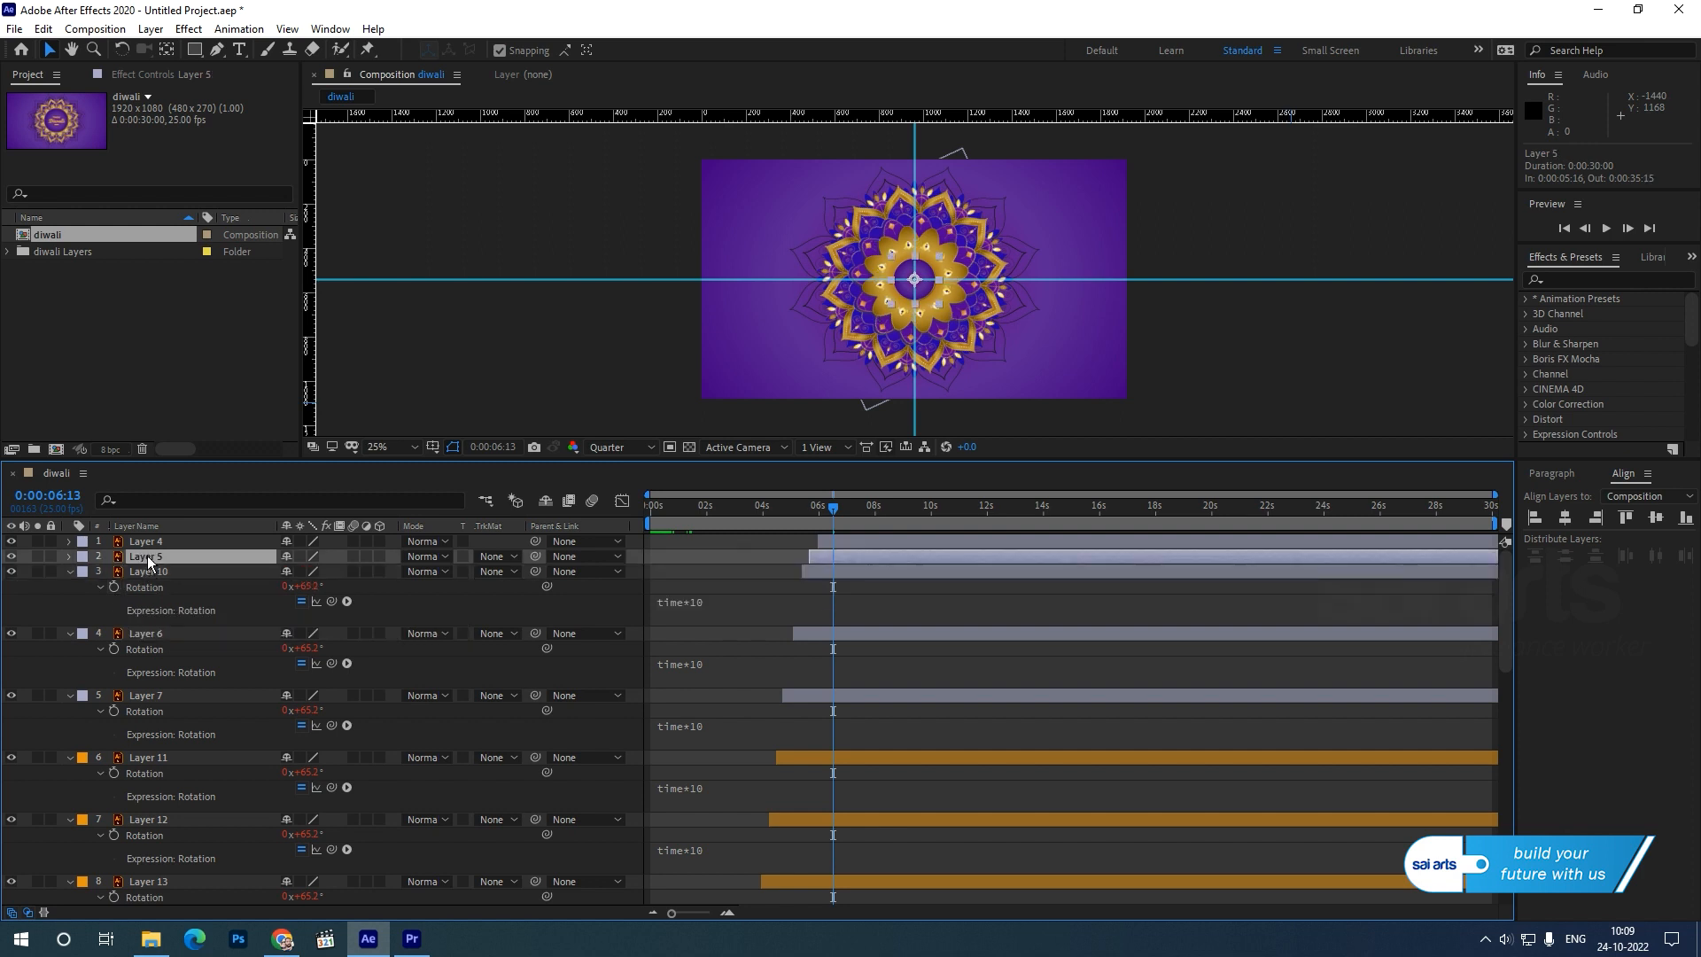
key(r)
alt+click(113, 571)
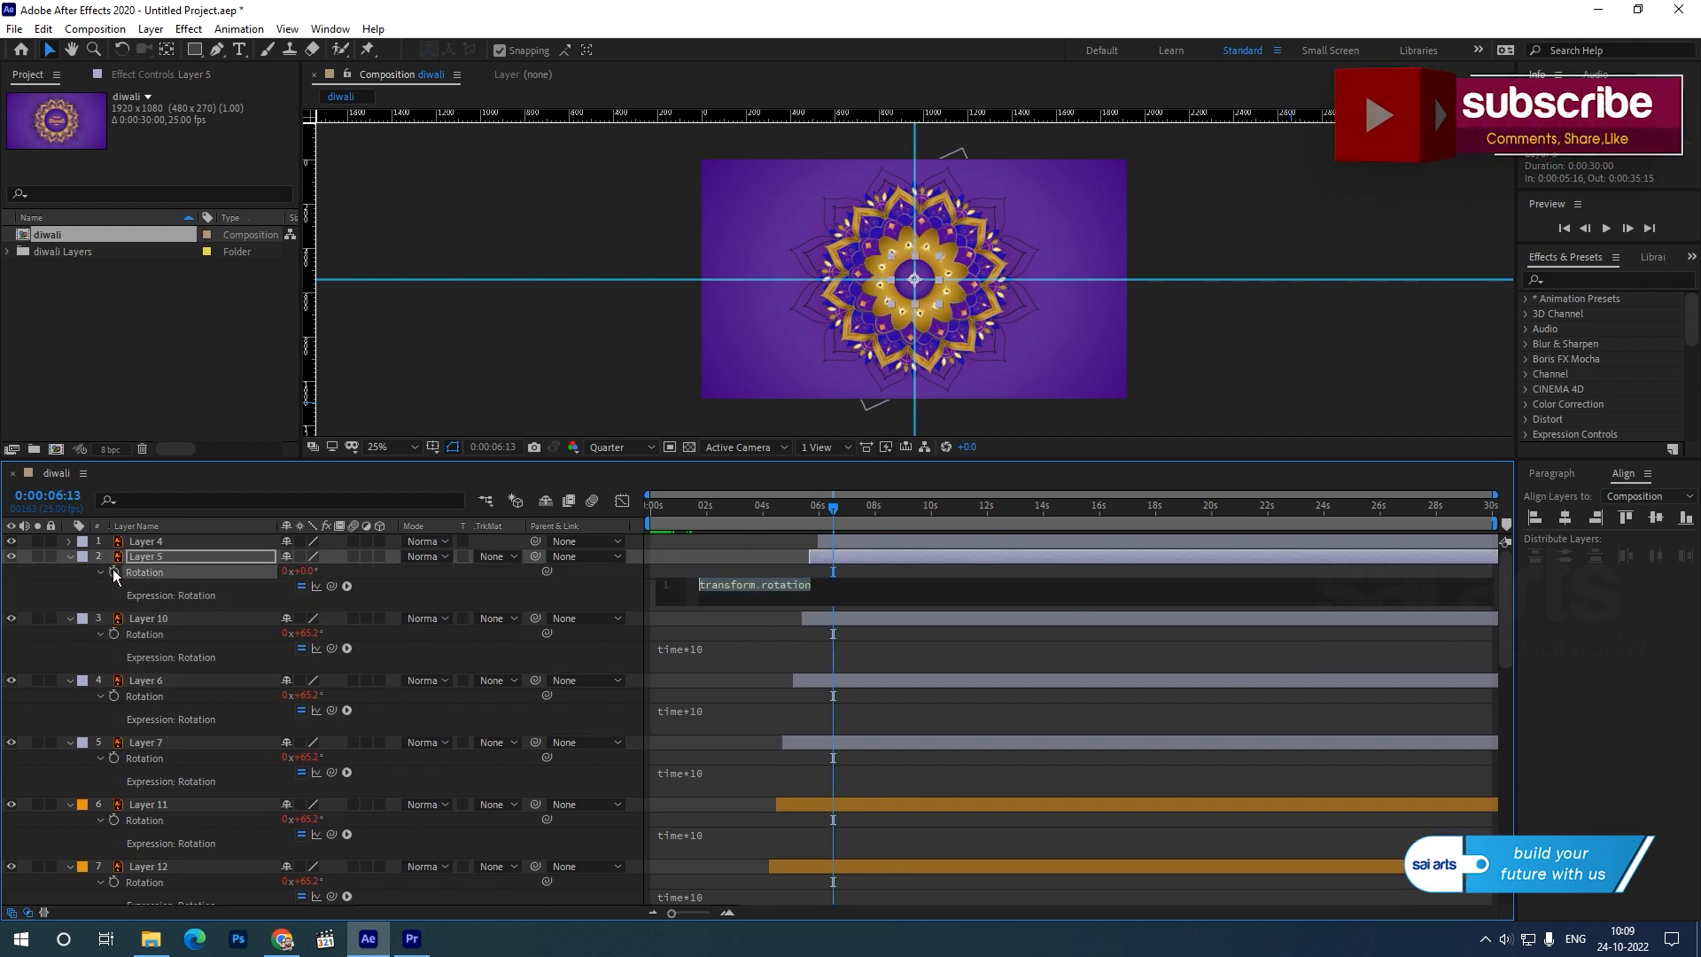
key(ctrl+v)
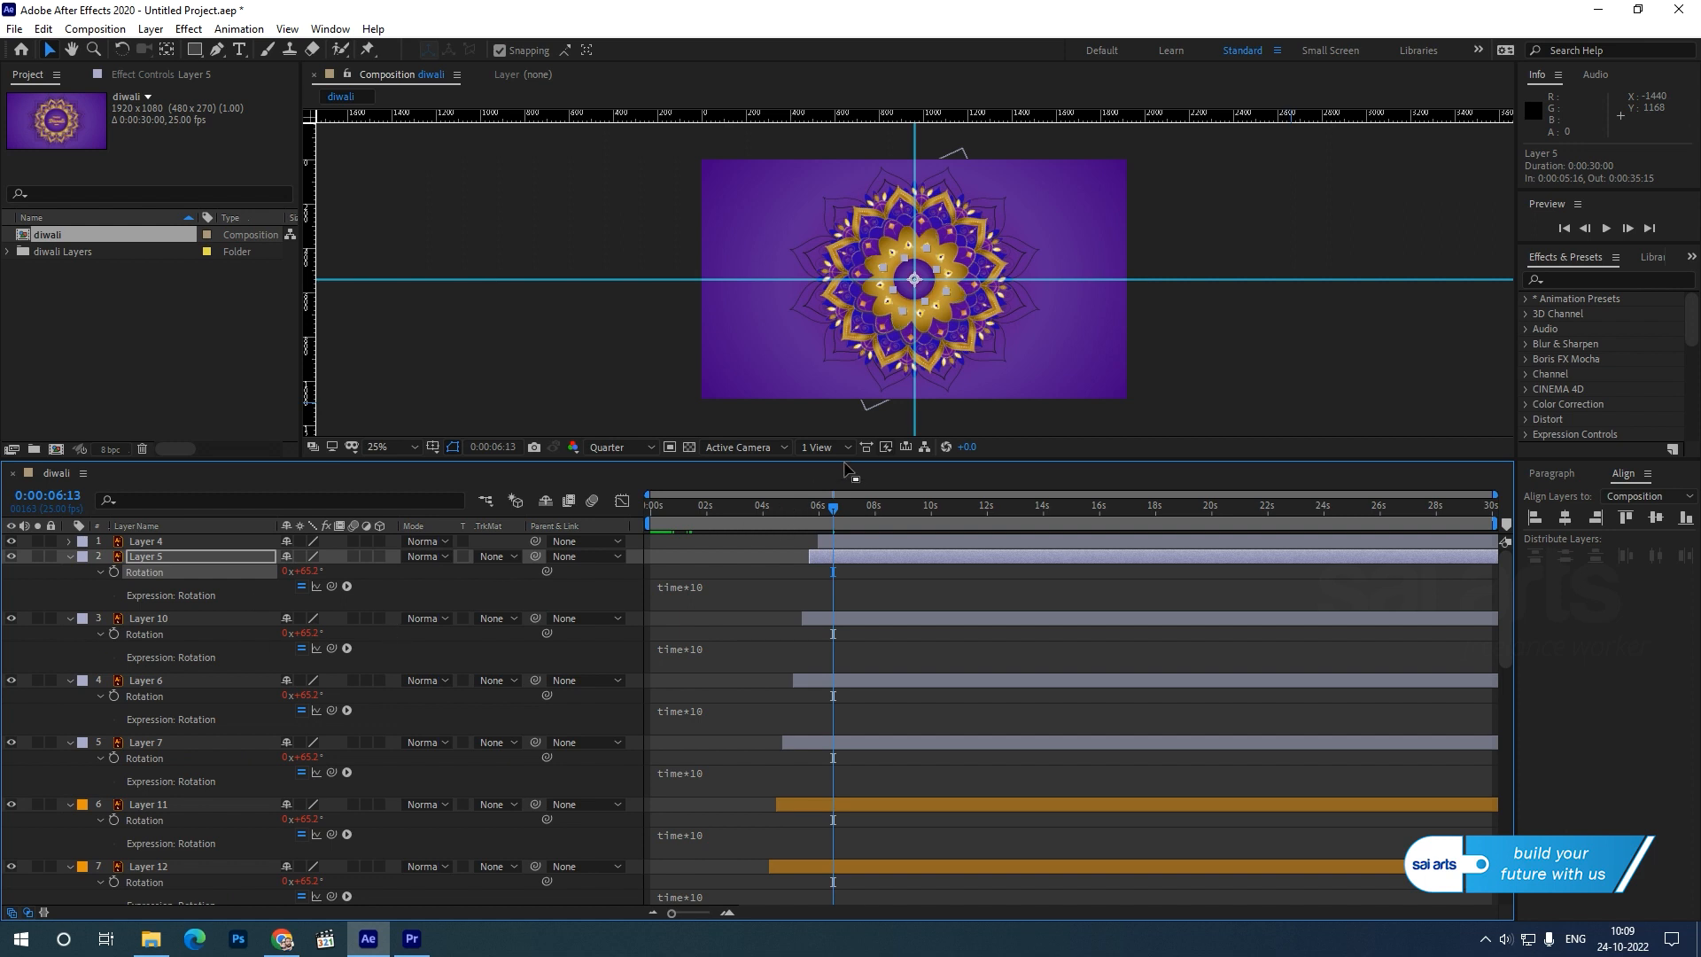
Enlarge the composition viewer, fit the mandala composition to it, and play a preview of the animation.
drag(847, 459, 850, 542)
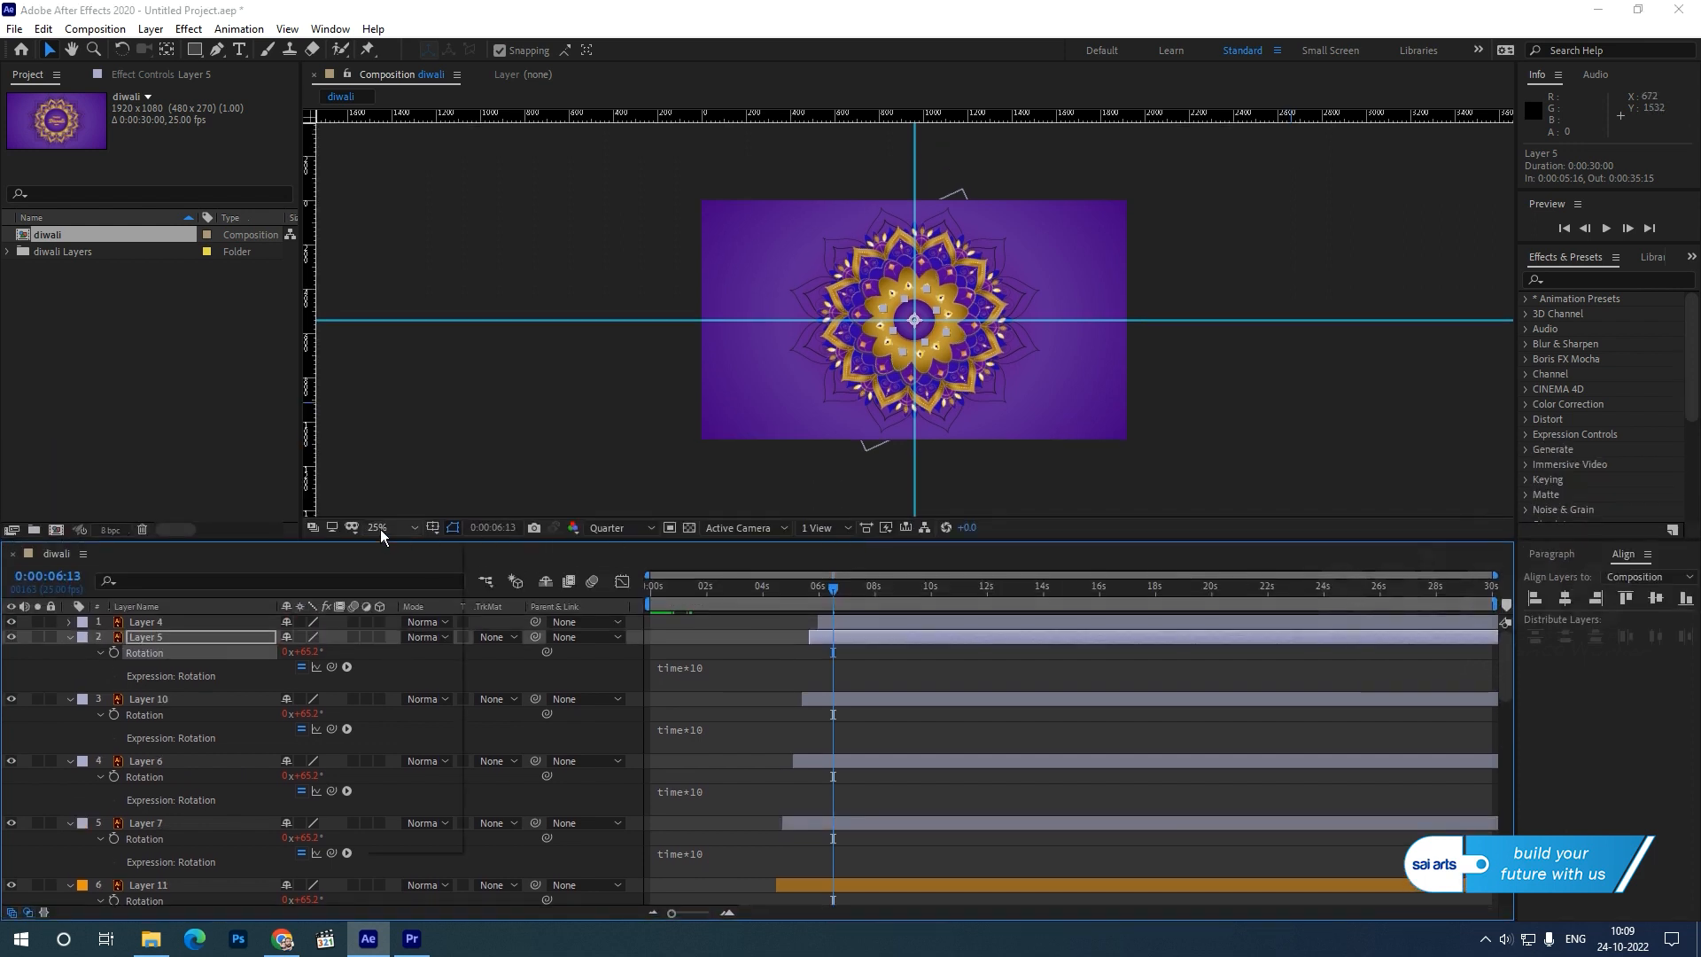
click(380, 529)
click(411, 567)
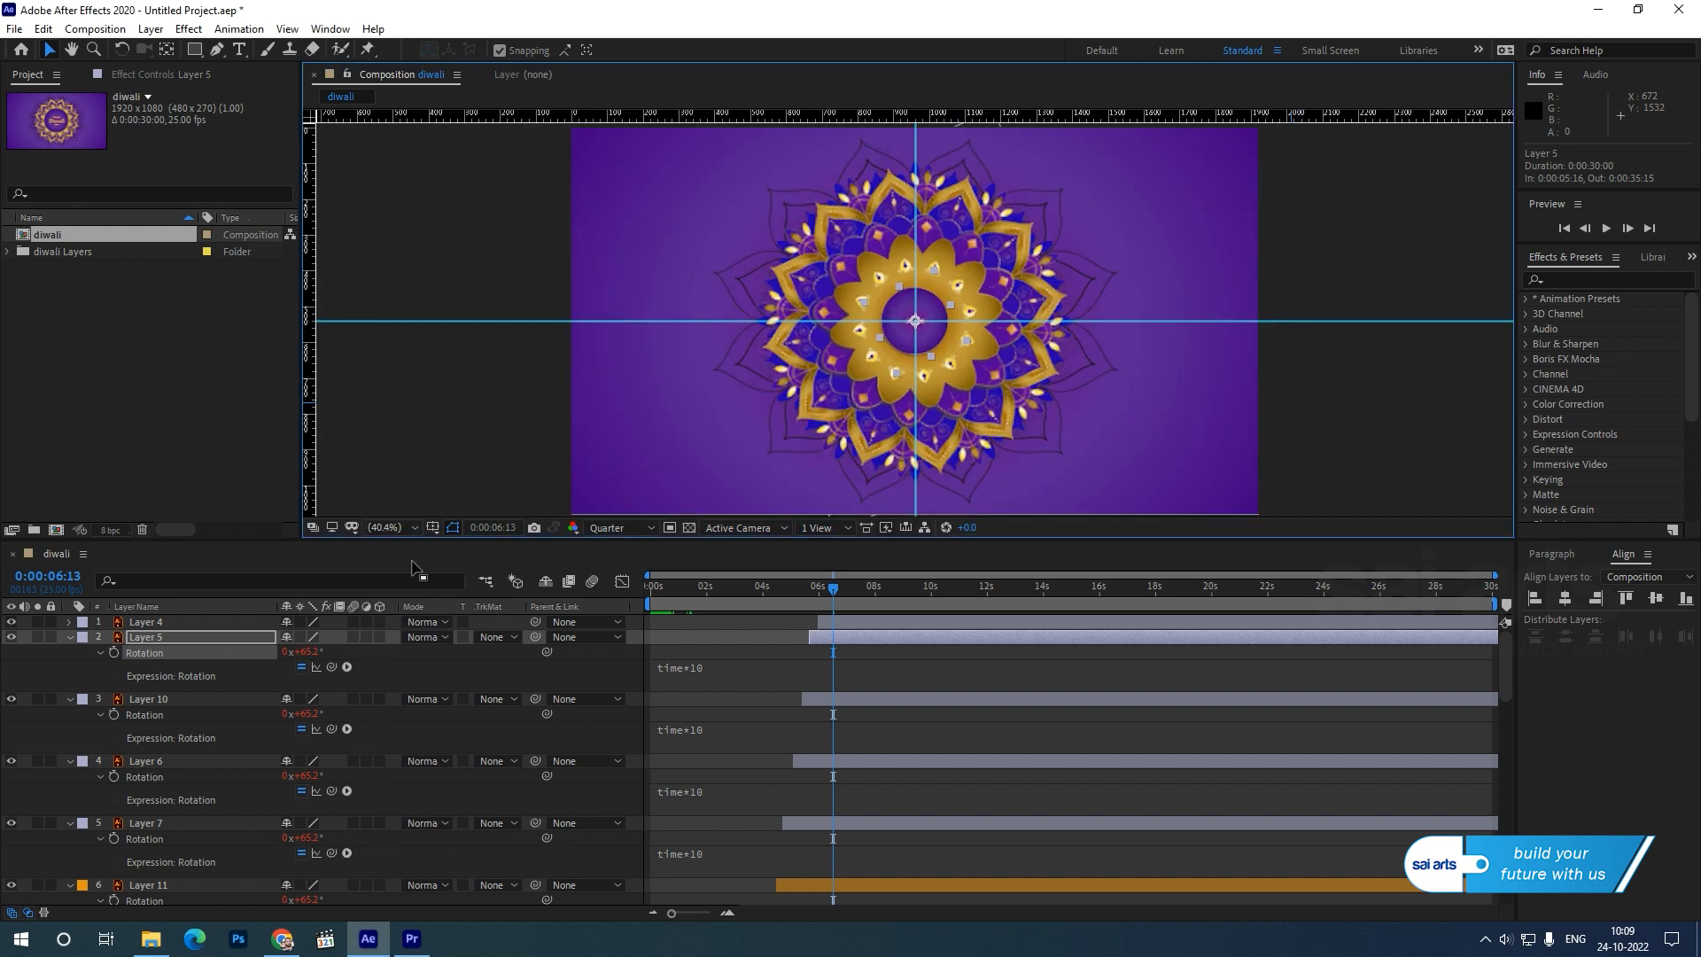
key(space)
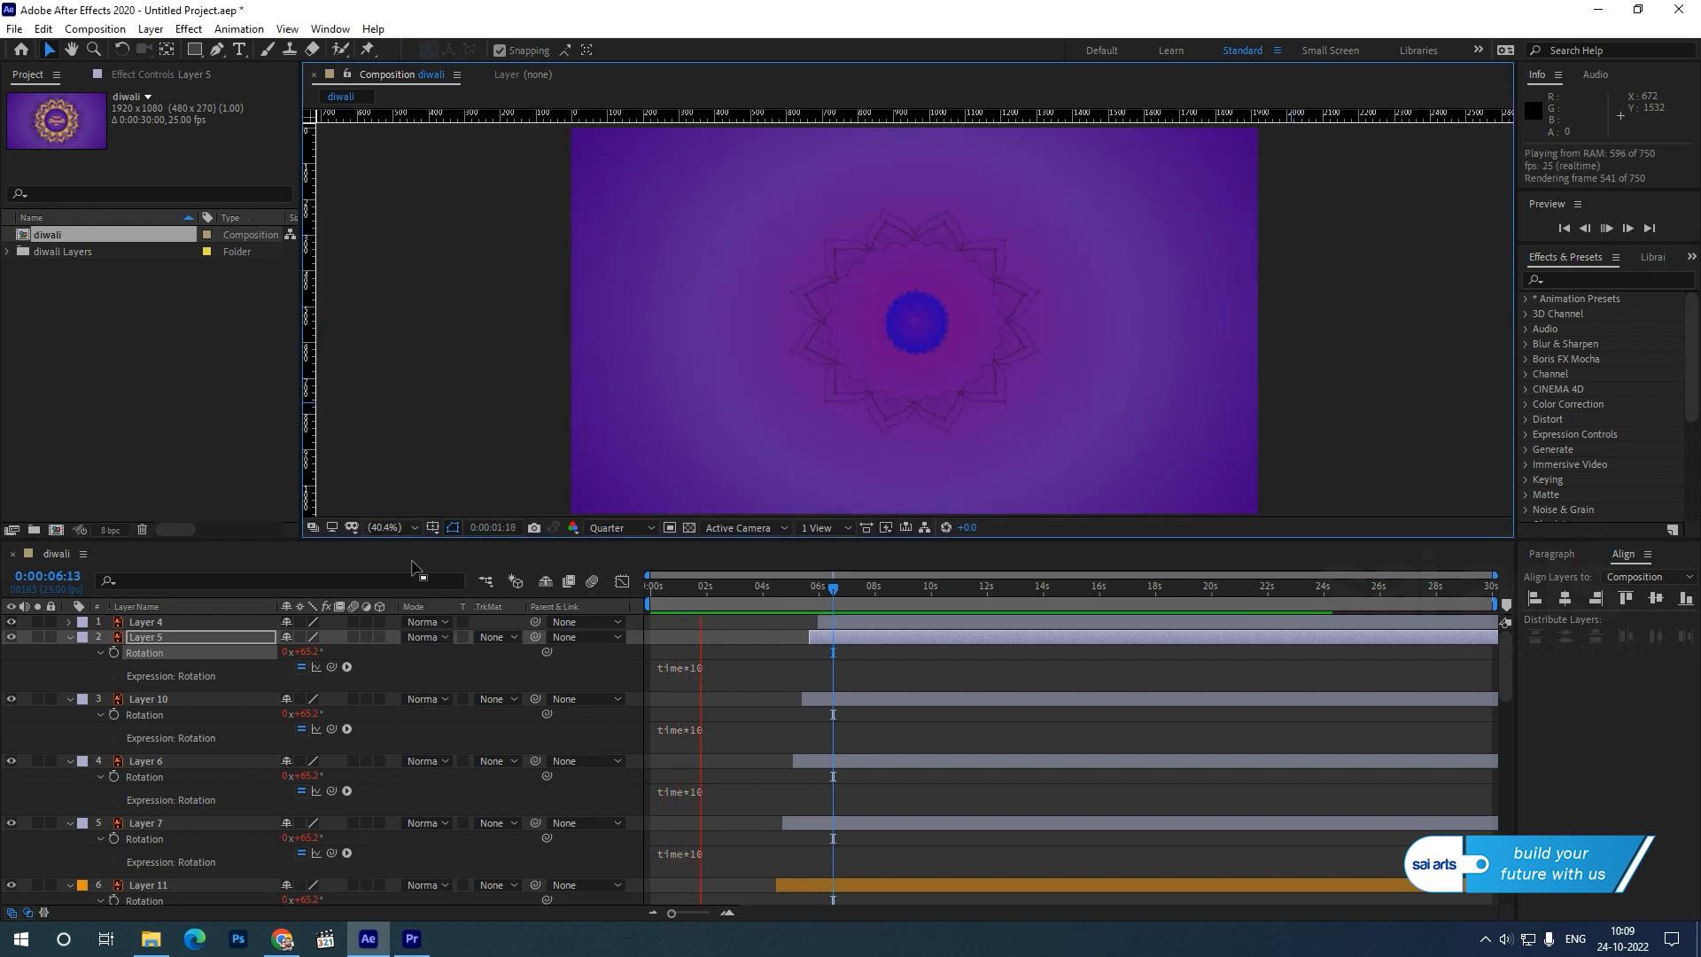